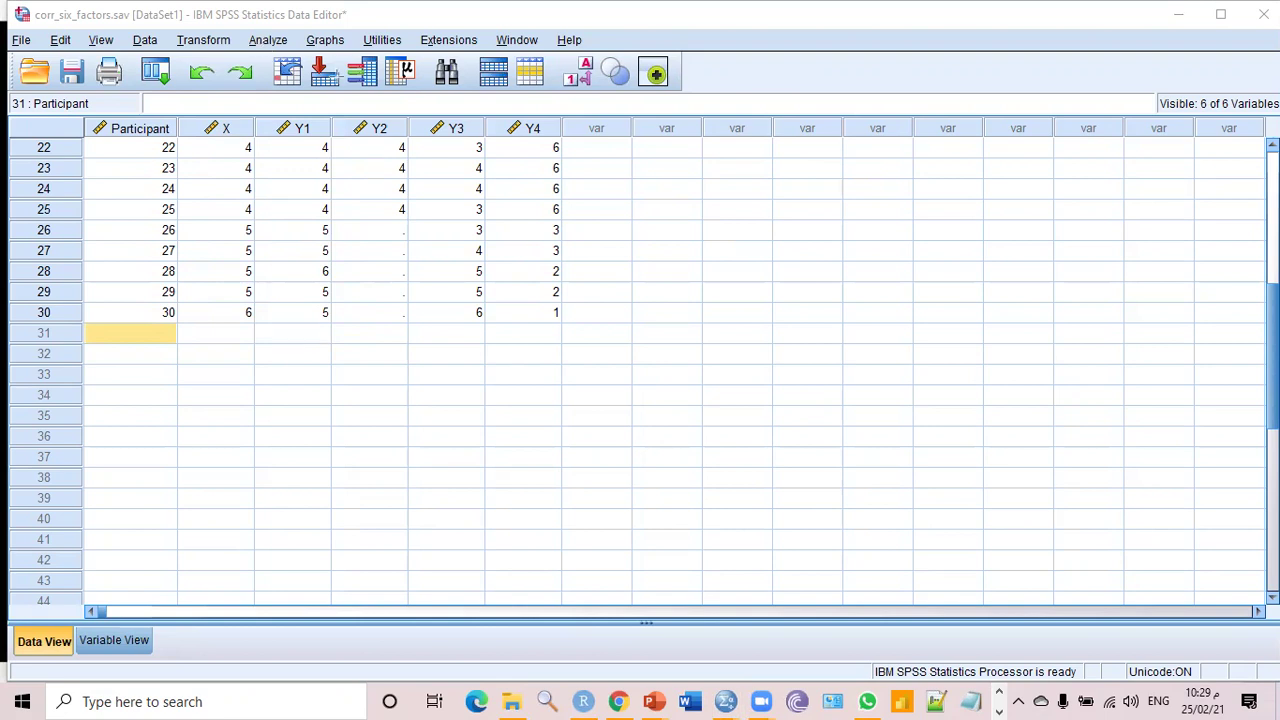
Step: Set up a bivariate correlation, resetting the previous settings and adding X and Y1 as the variables
left_click(268, 40)
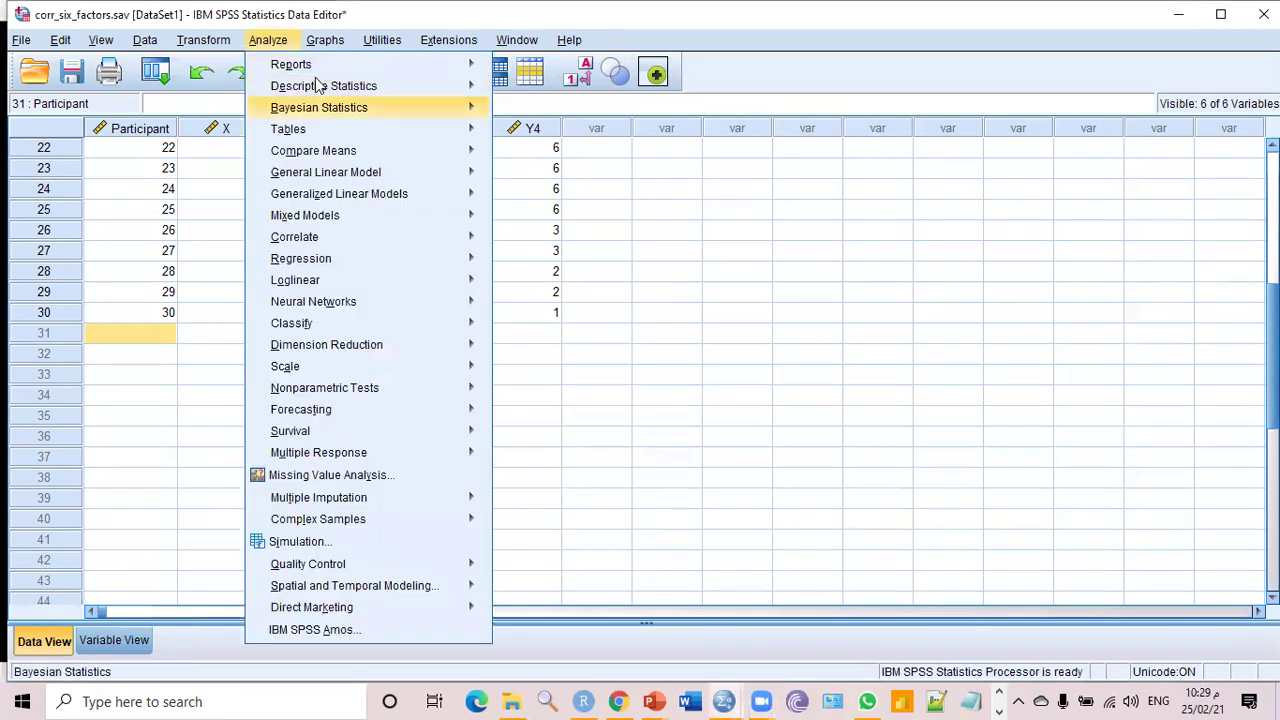
mouse_move(471, 237)
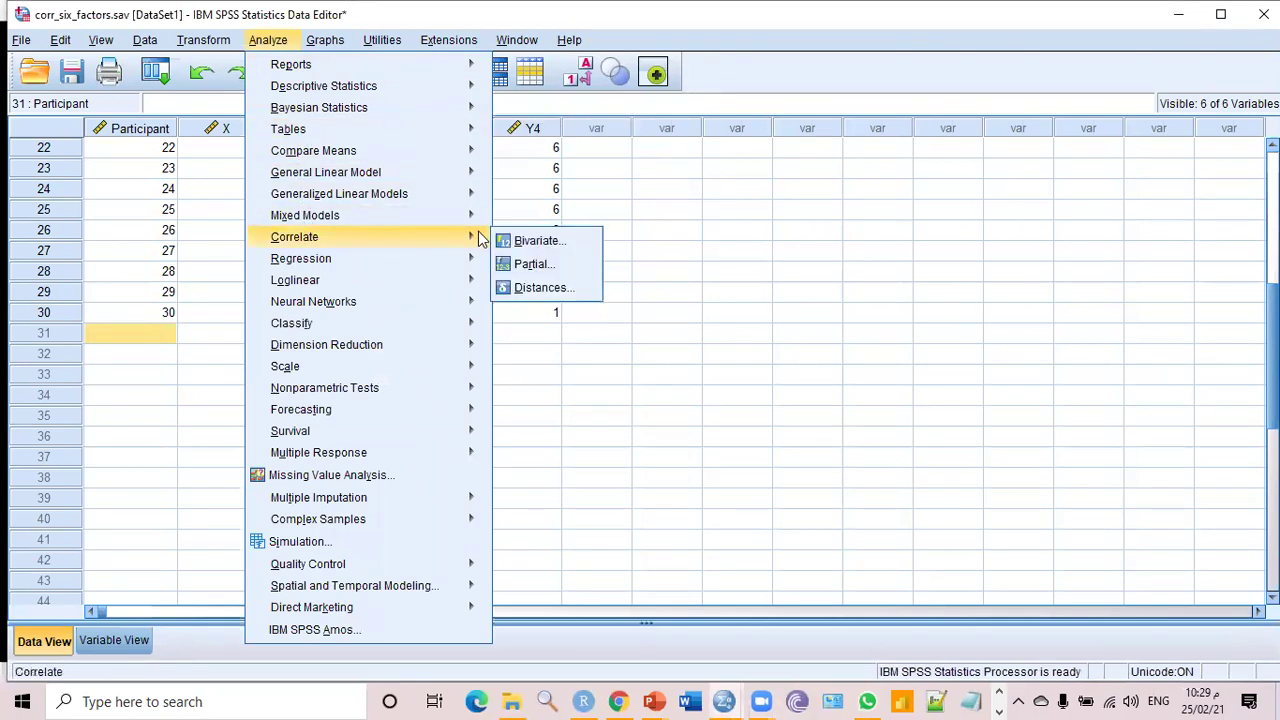
left_click(535, 241)
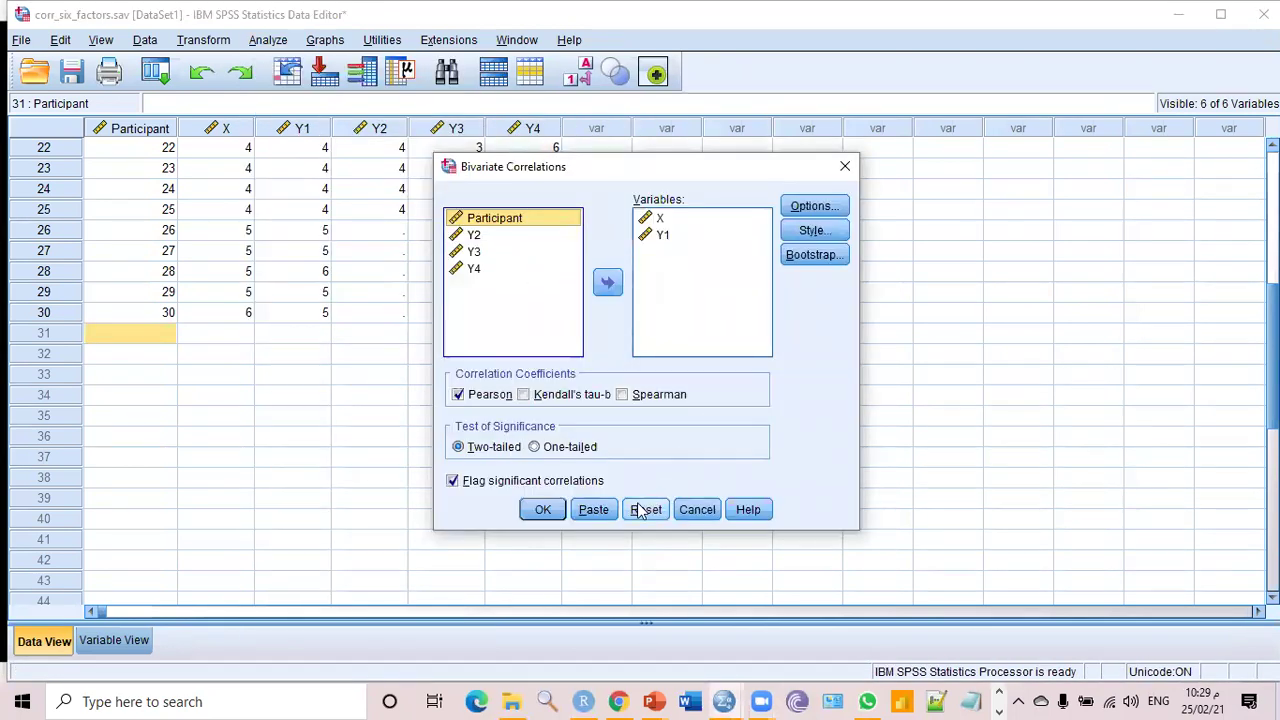
left_click(640, 510)
left_click(471, 236)
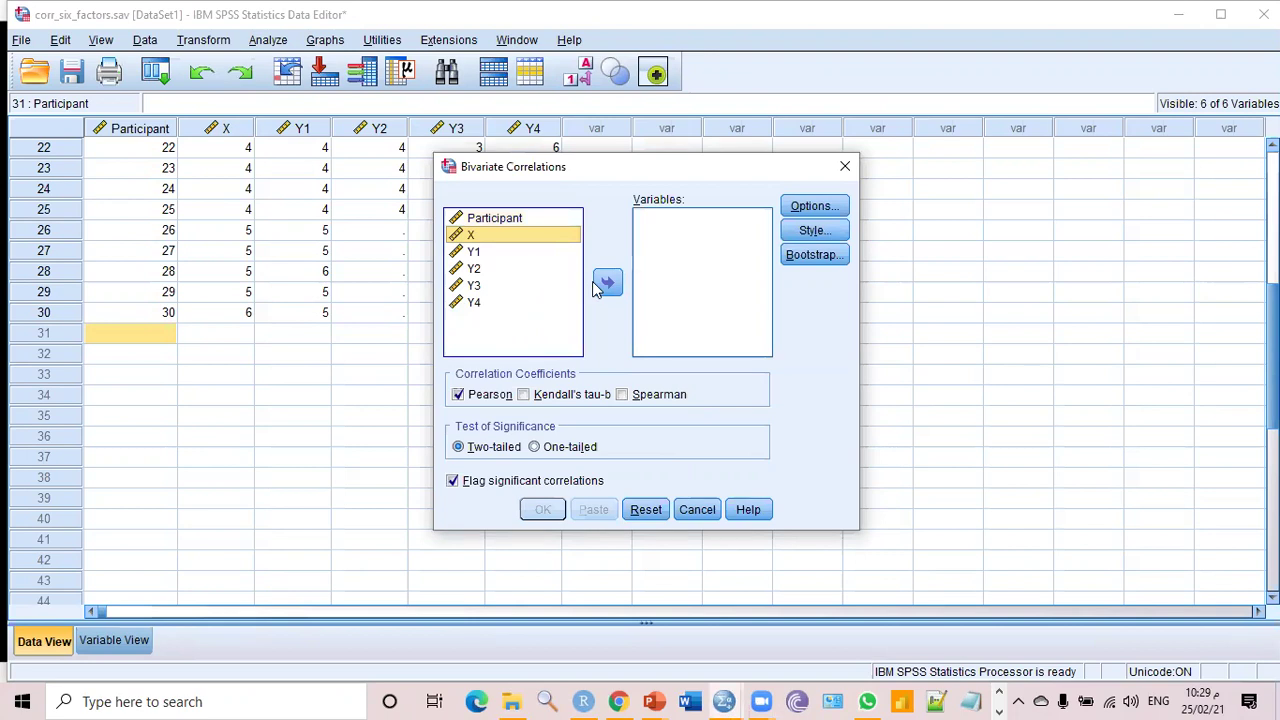
left_click(606, 284)
left_click(478, 238)
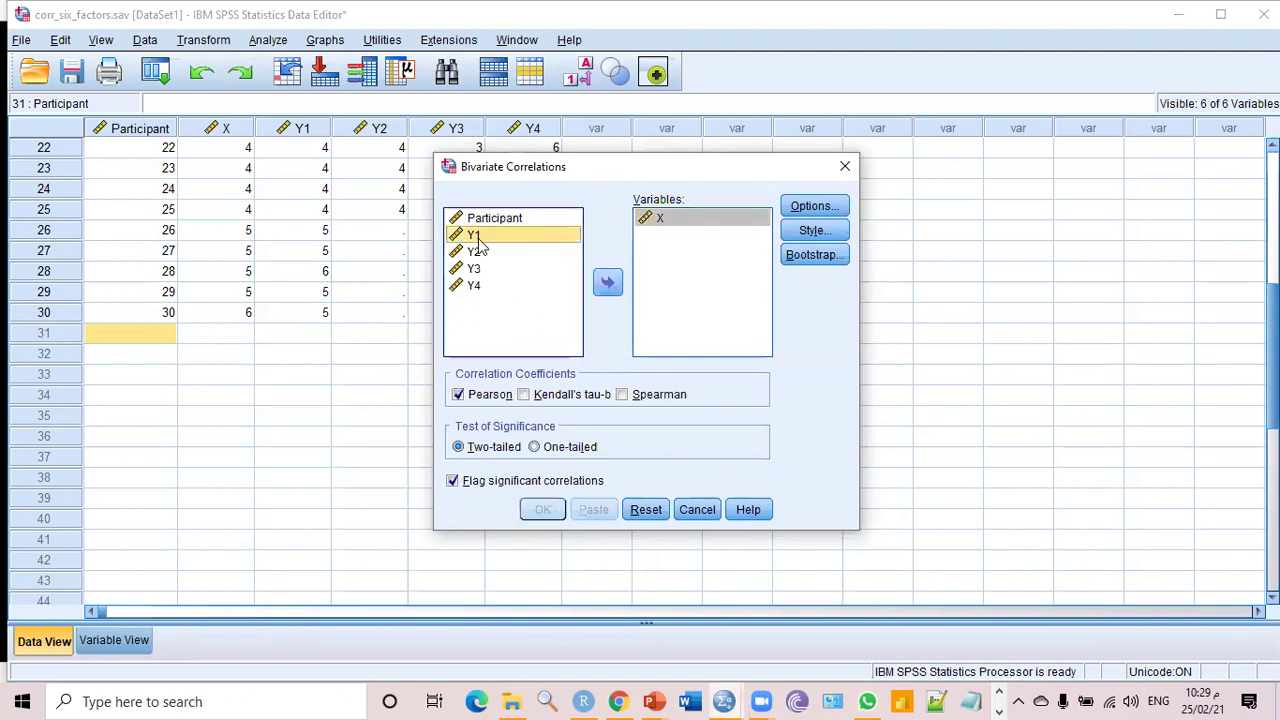
left_click(606, 286)
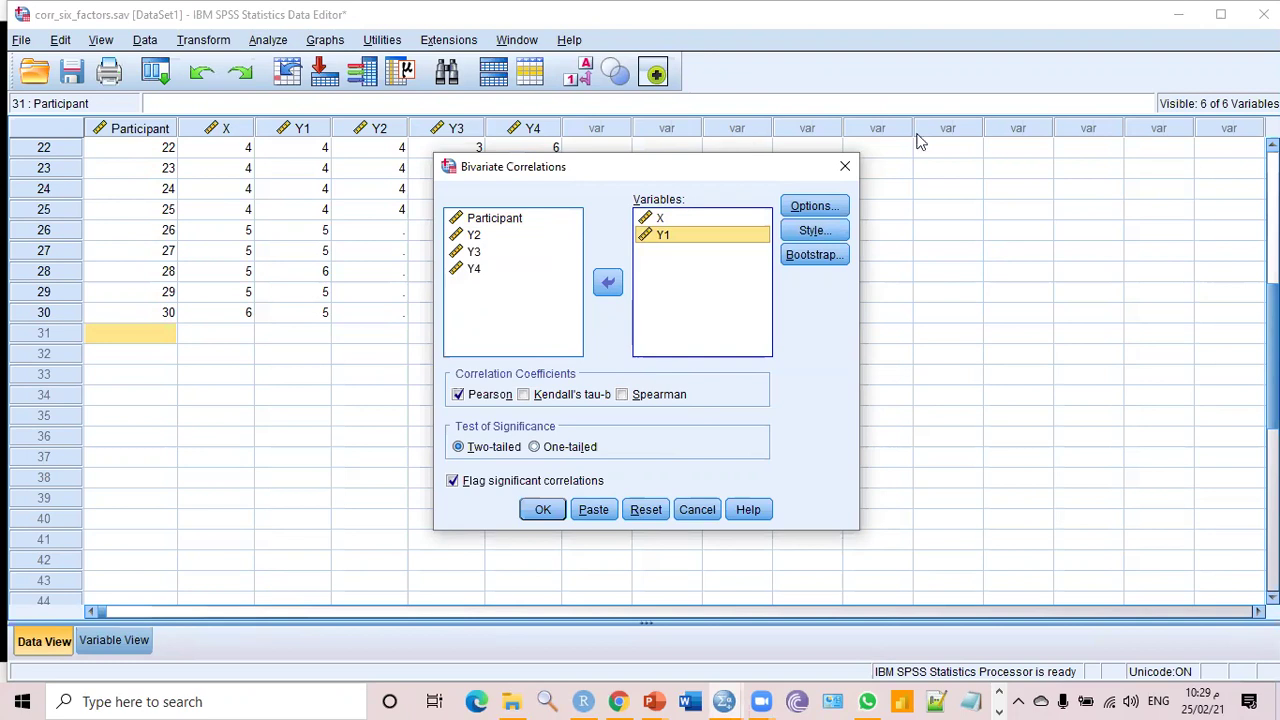
Step: Run the two-tailed Pearson correlation of X and Y1
left_click(651, 78)
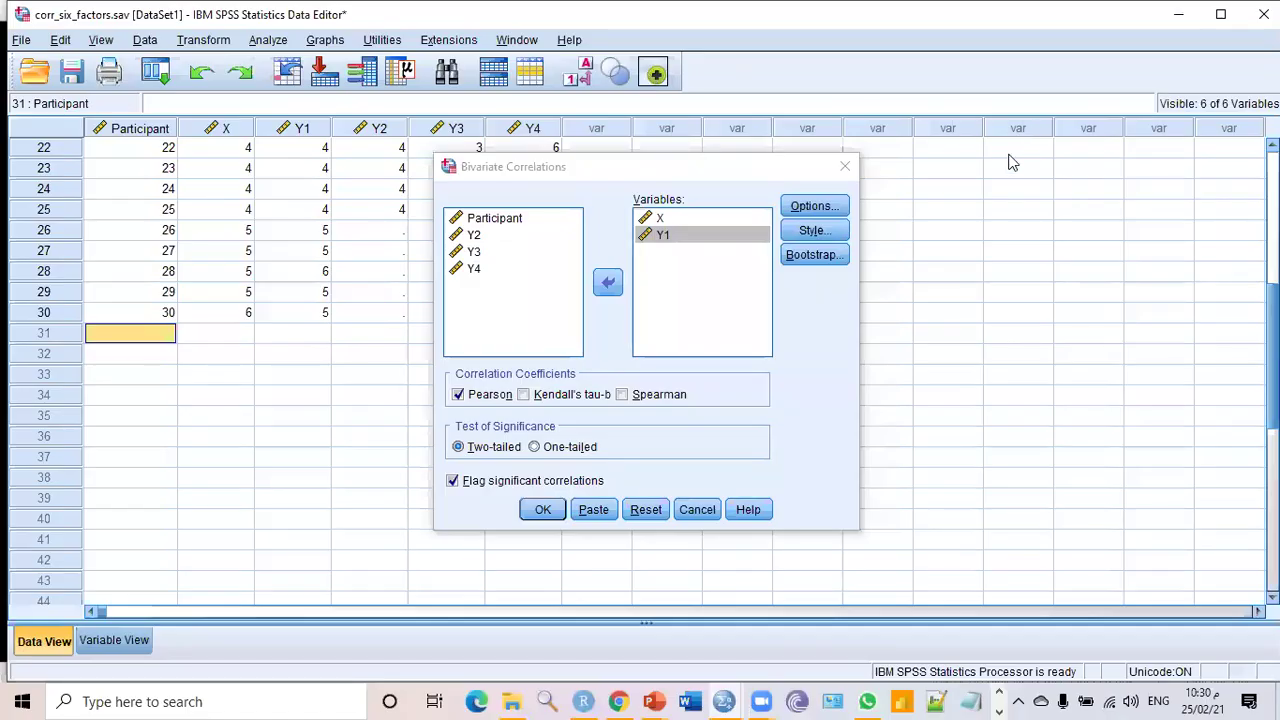
left_click(658, 218)
left_click(662, 234)
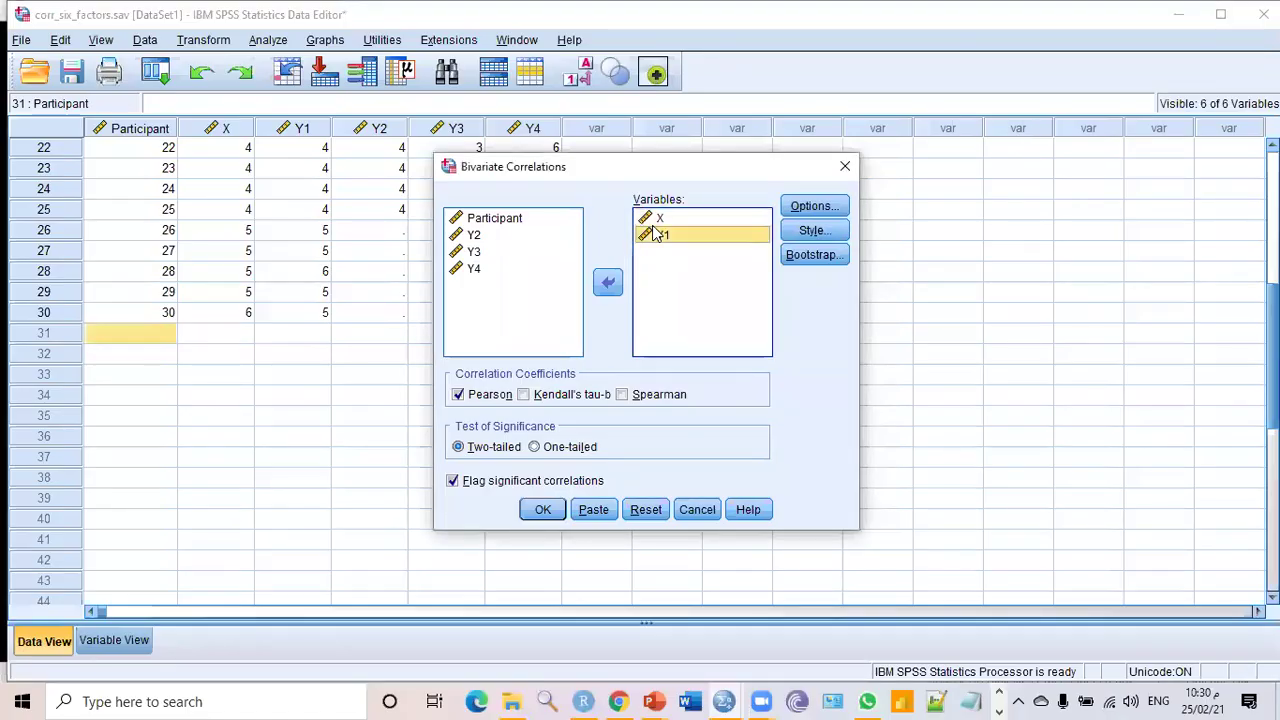
left_click(541, 510)
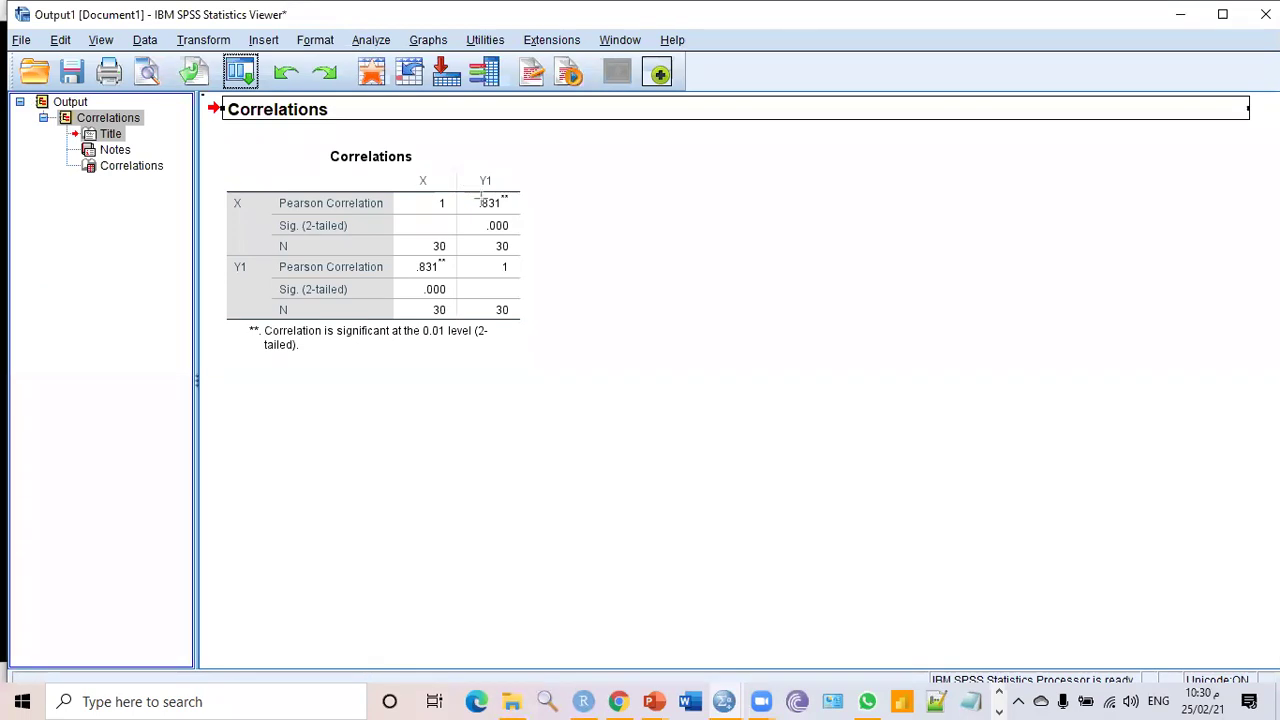
Step: Circle the Pearson coefficient between X and Y1 in the Correlations table, and clear the mark before returning to the data
mouse_move(462, 181)
left_mouse_down()
mouse_move(553, 186)
mouse_move(524, 227)
left_mouse_up()
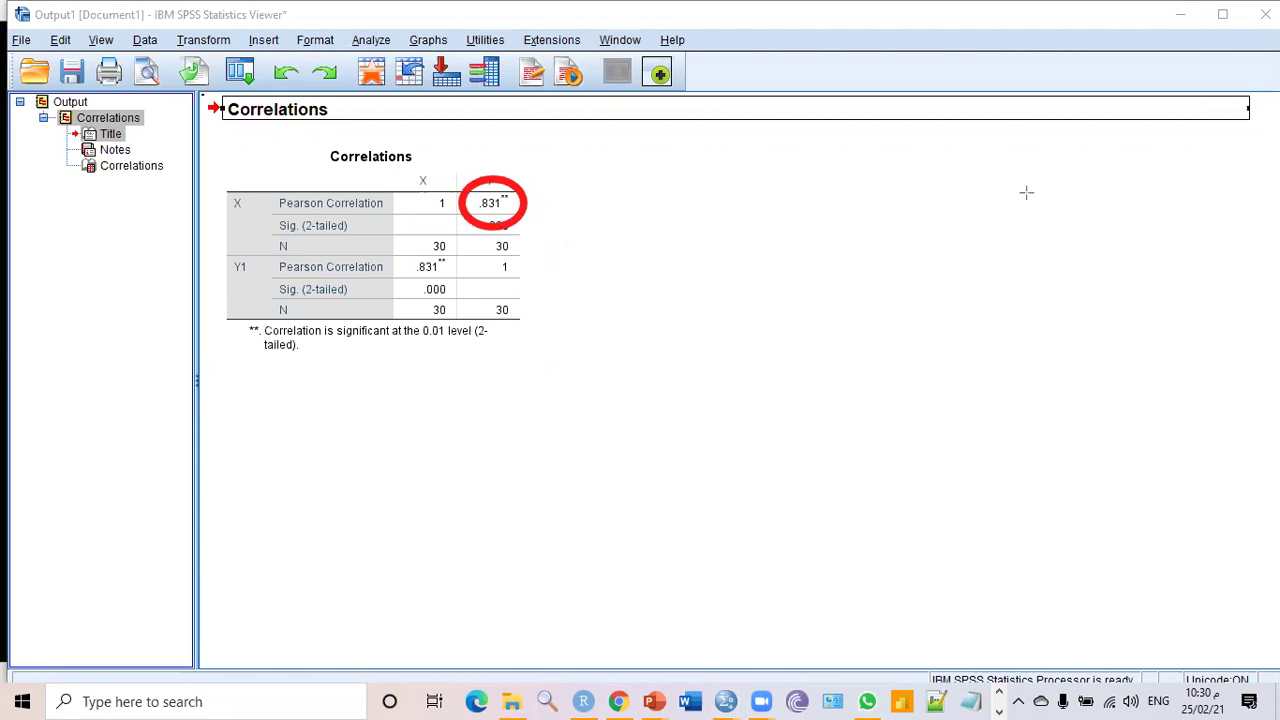
key("e")
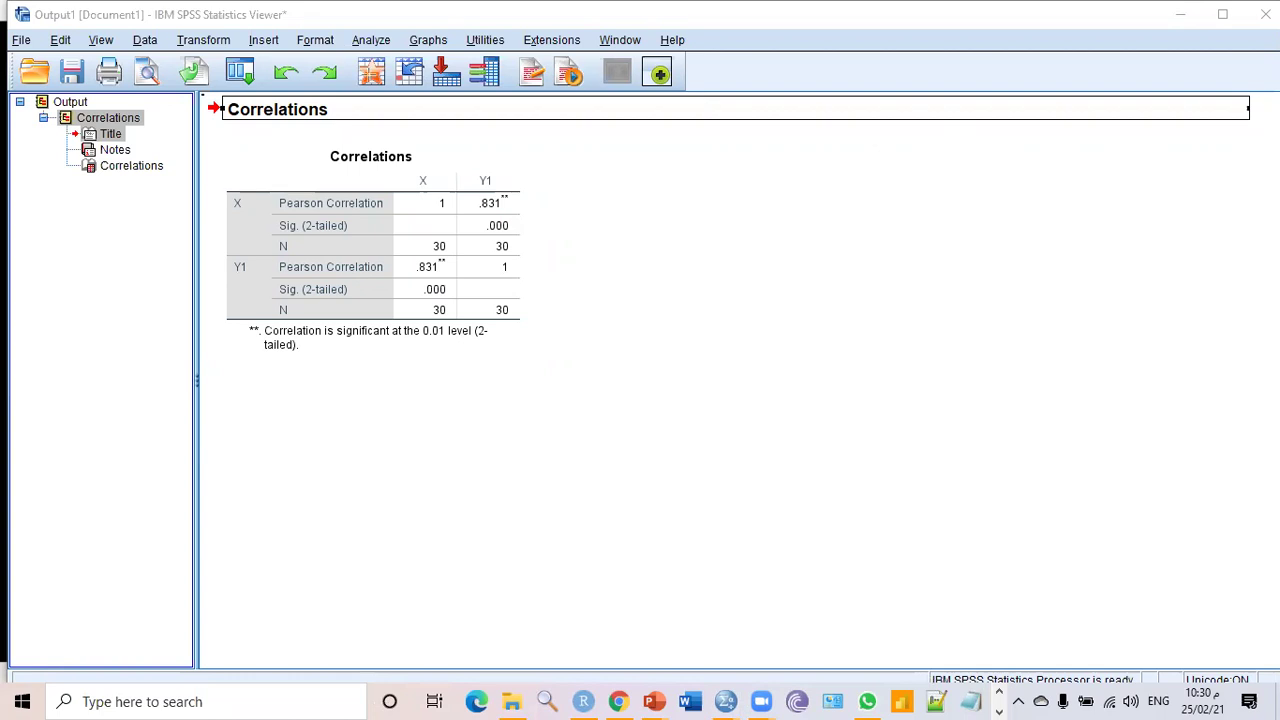
key("alt+Tab")
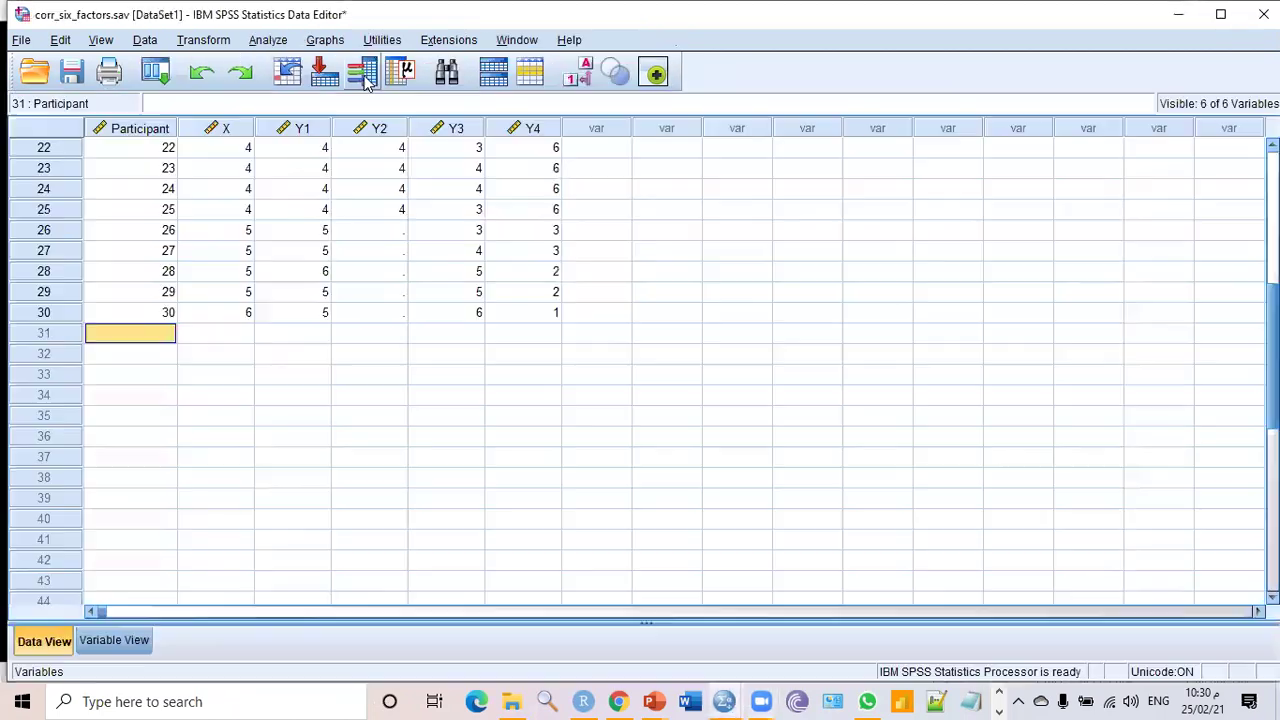
Step: Enter an extra case in row 31 with X set to 9 and Y1 set to 10
left_click(212, 334)
key("Page_Up")
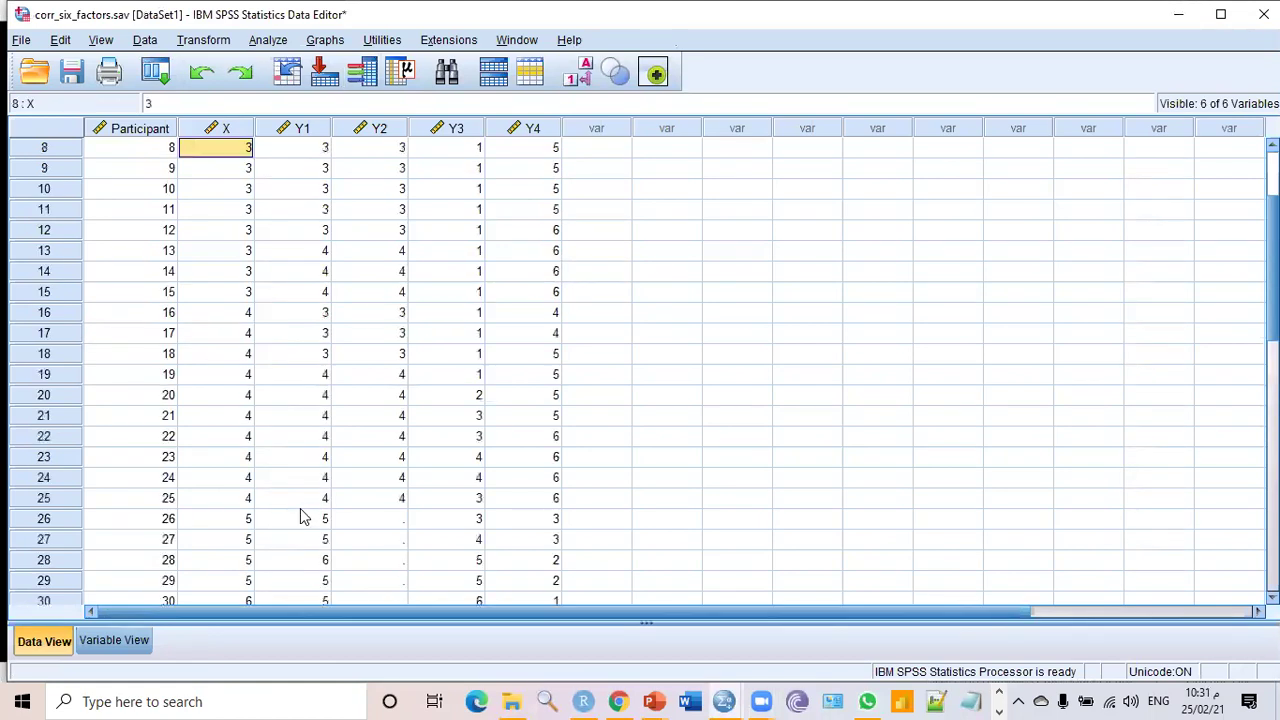
scroll(305, 518, "down", 3)
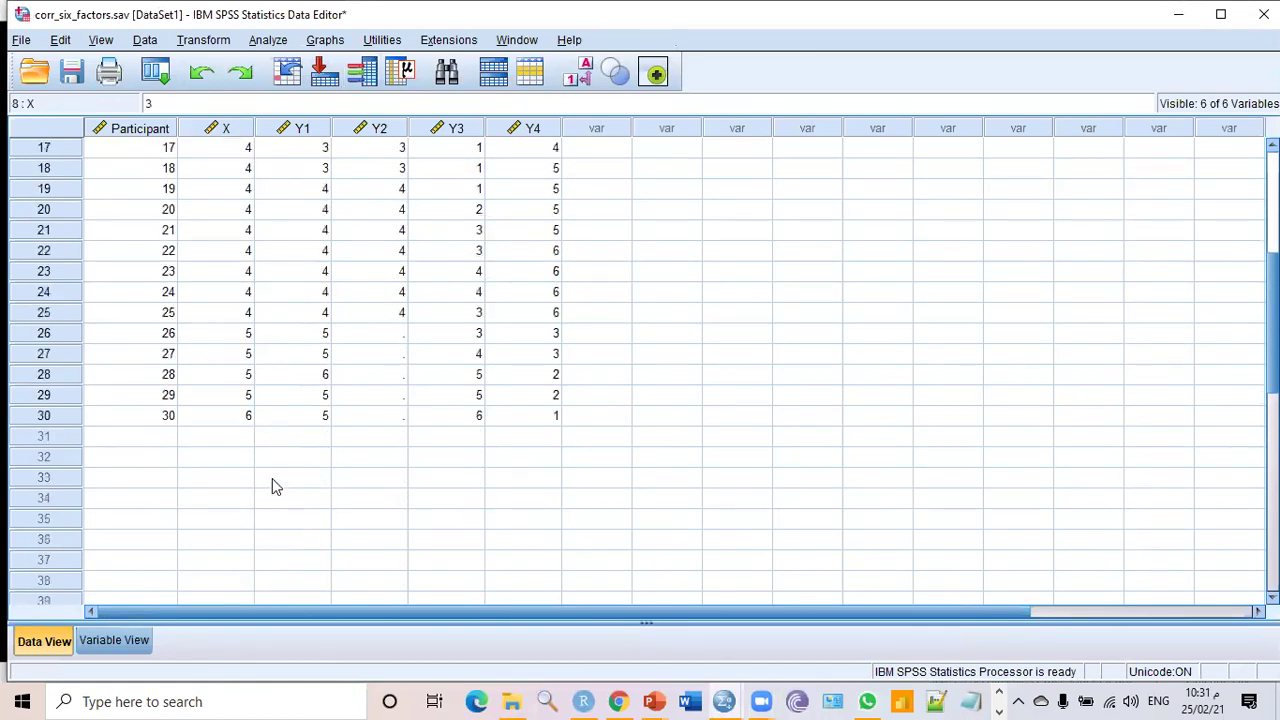
left_click(241, 440)
double_click(240, 436)
left_click(295, 448)
type("10")
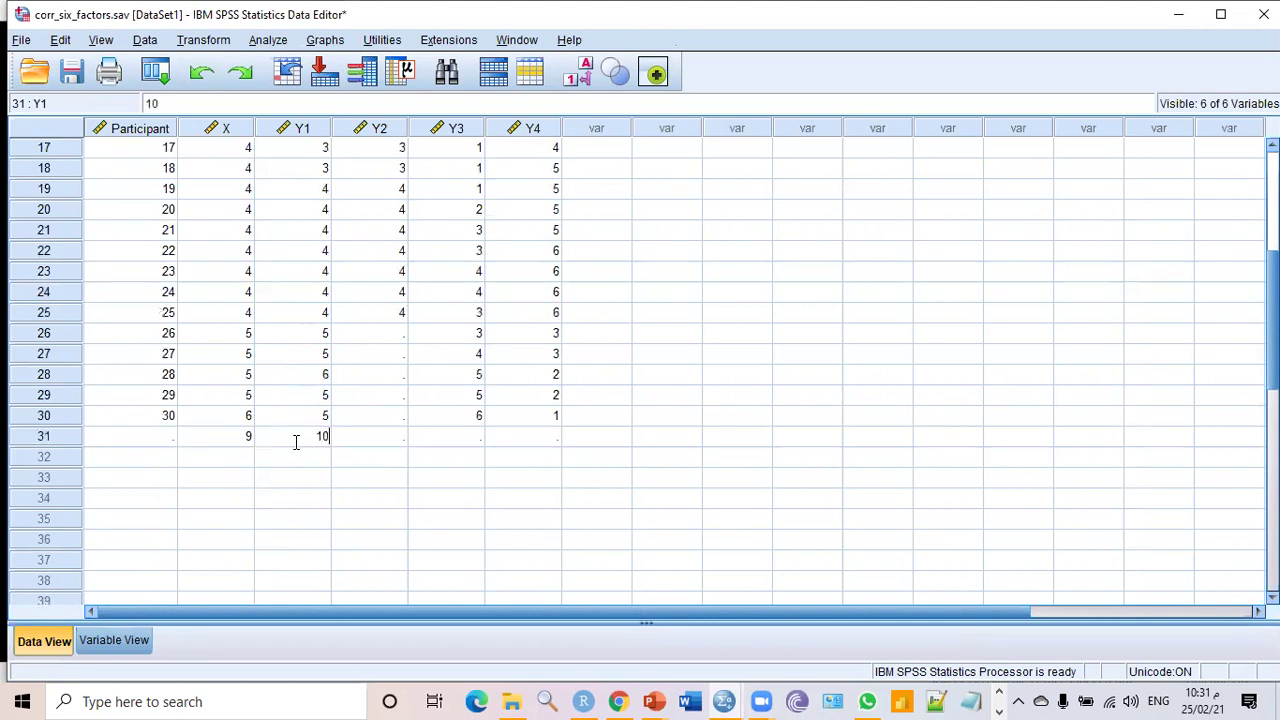
key("Return")
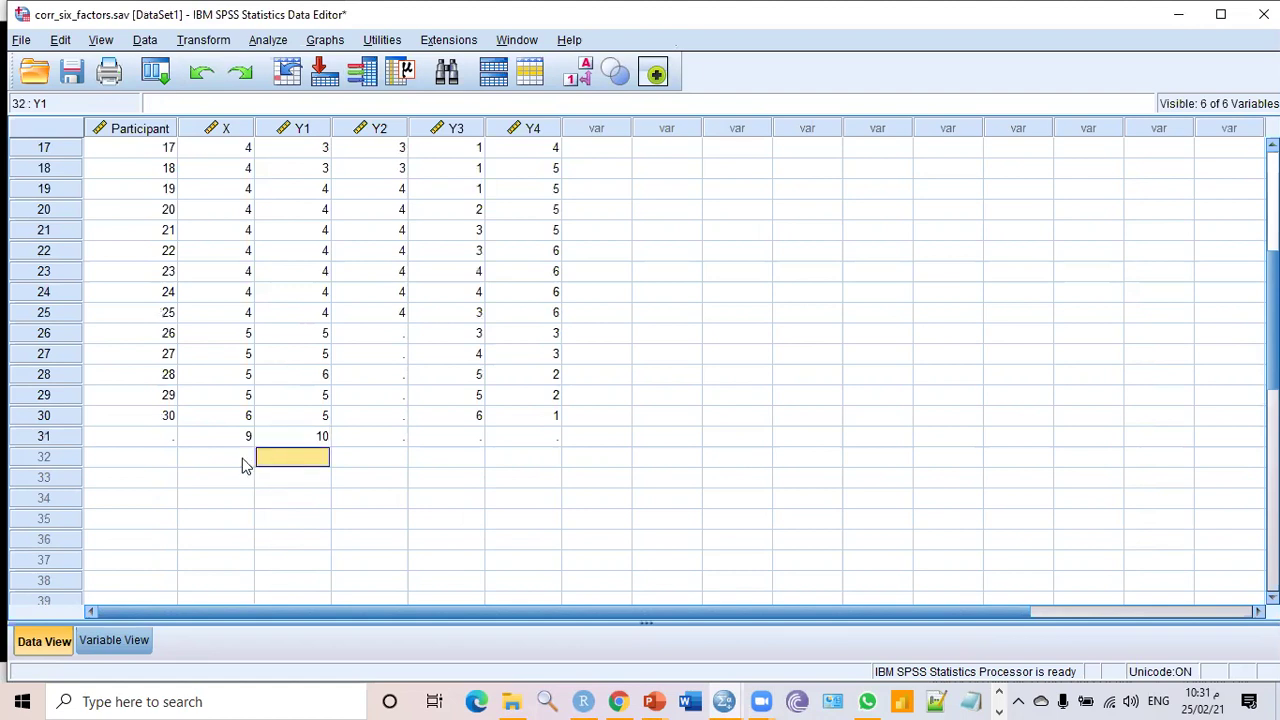
Step: Clear the whole case in row 31 from the dataset
left_click(49, 437)
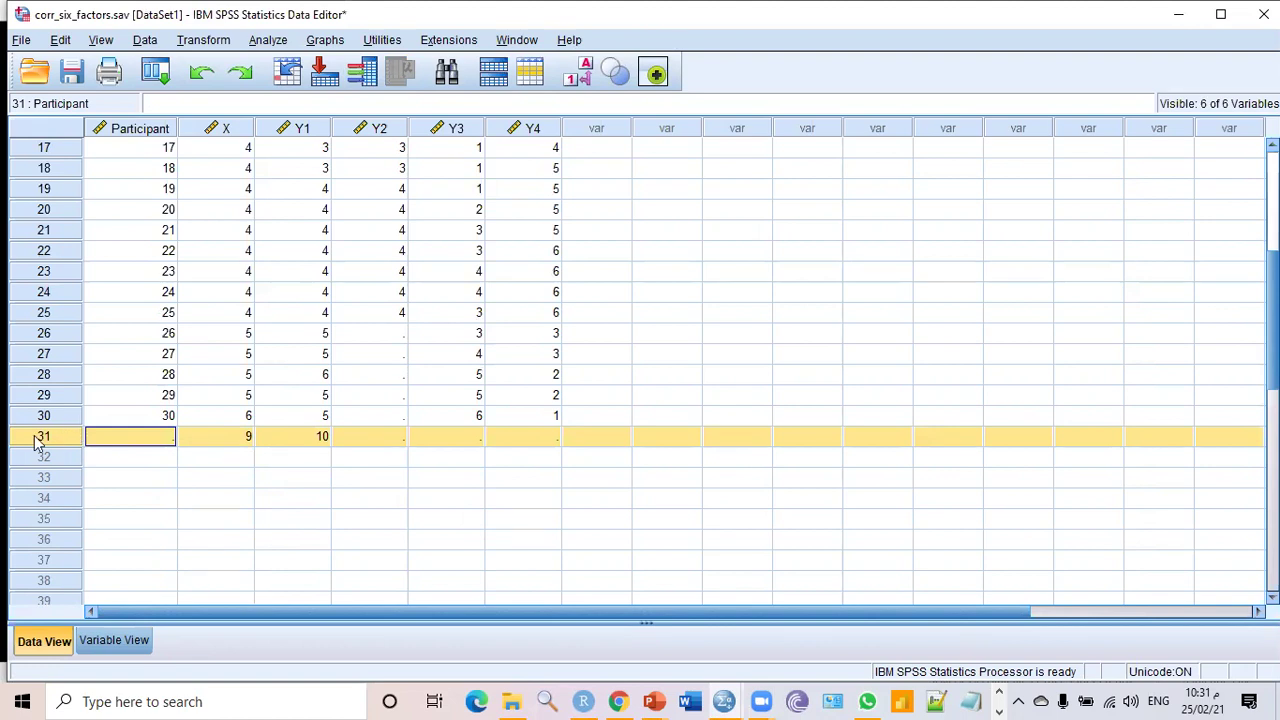
left_click(145, 40)
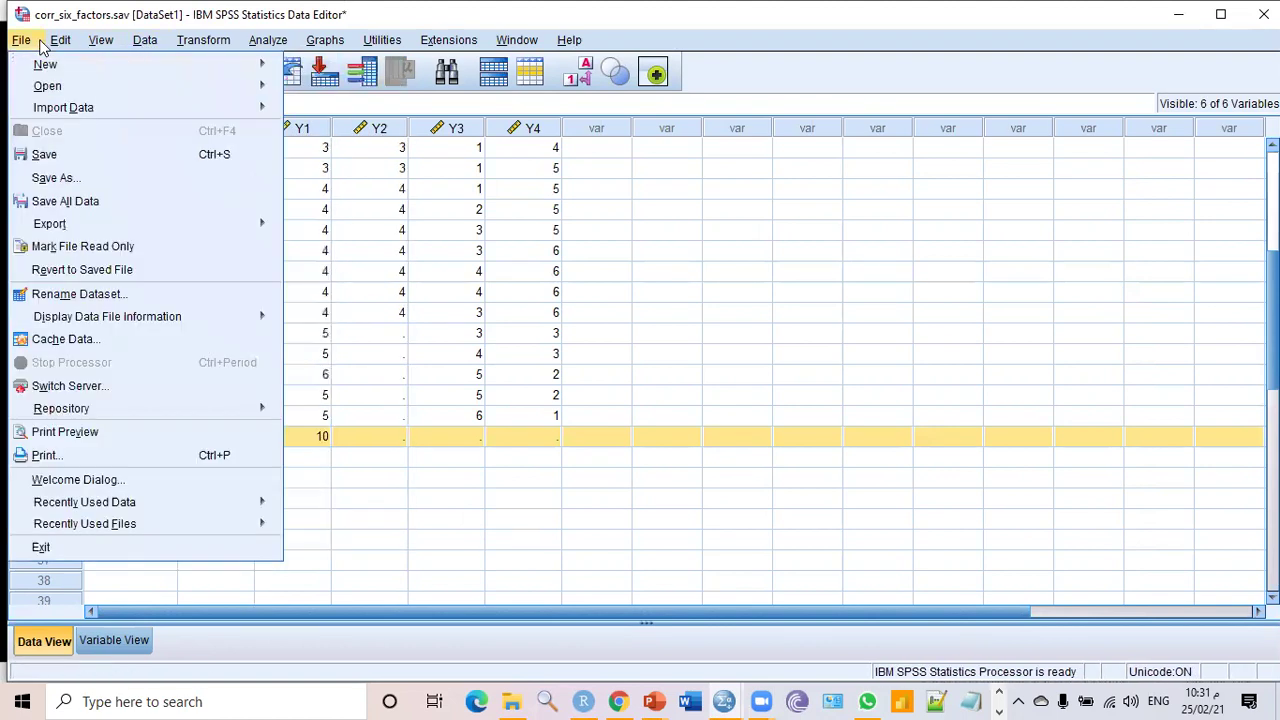
mouse_move(60, 40)
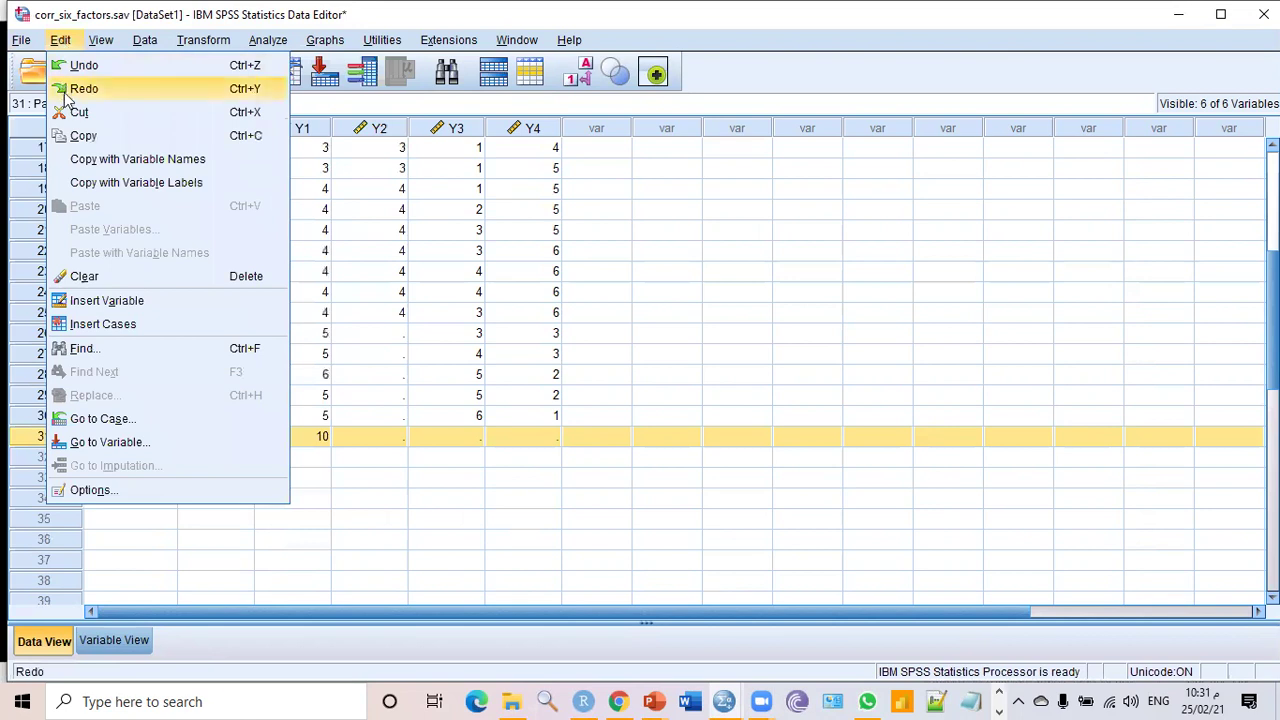
left_click(82, 276)
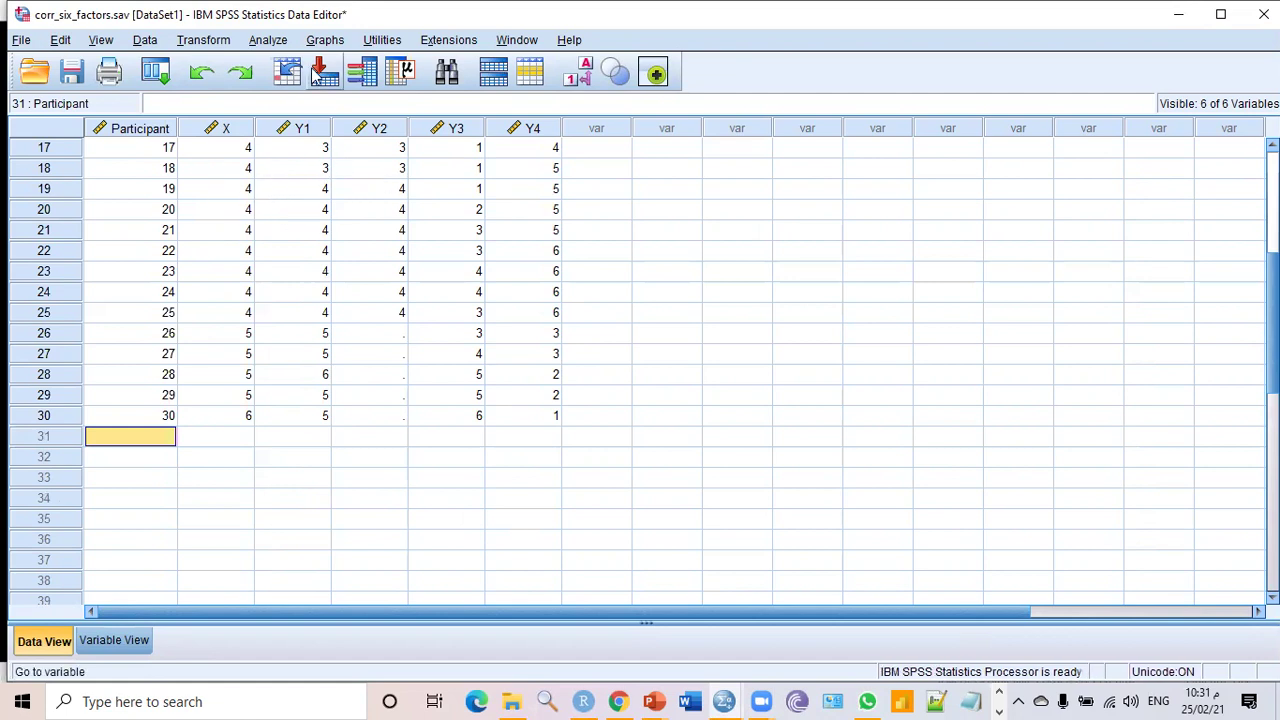
Step: Build a simple scatterplot with Chart Builder, with X on the x-axis and Y1 on the y-axis
left_click(266, 42)
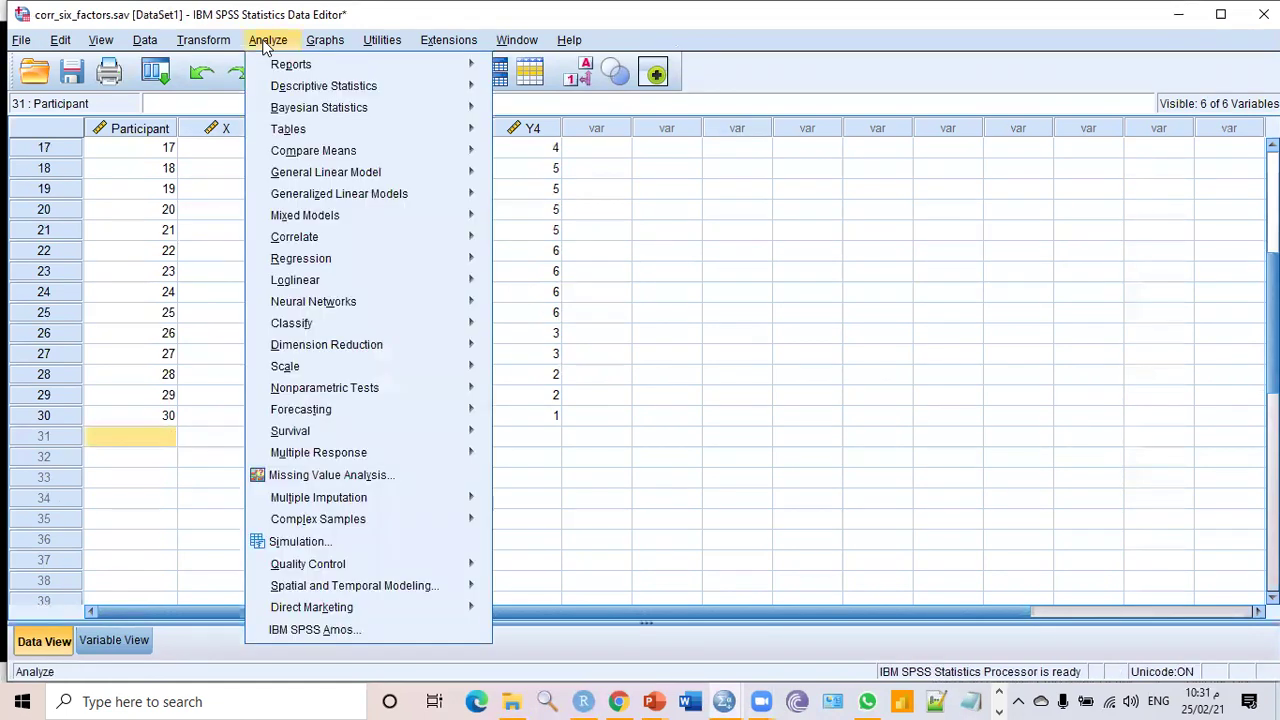
mouse_move(382, 42)
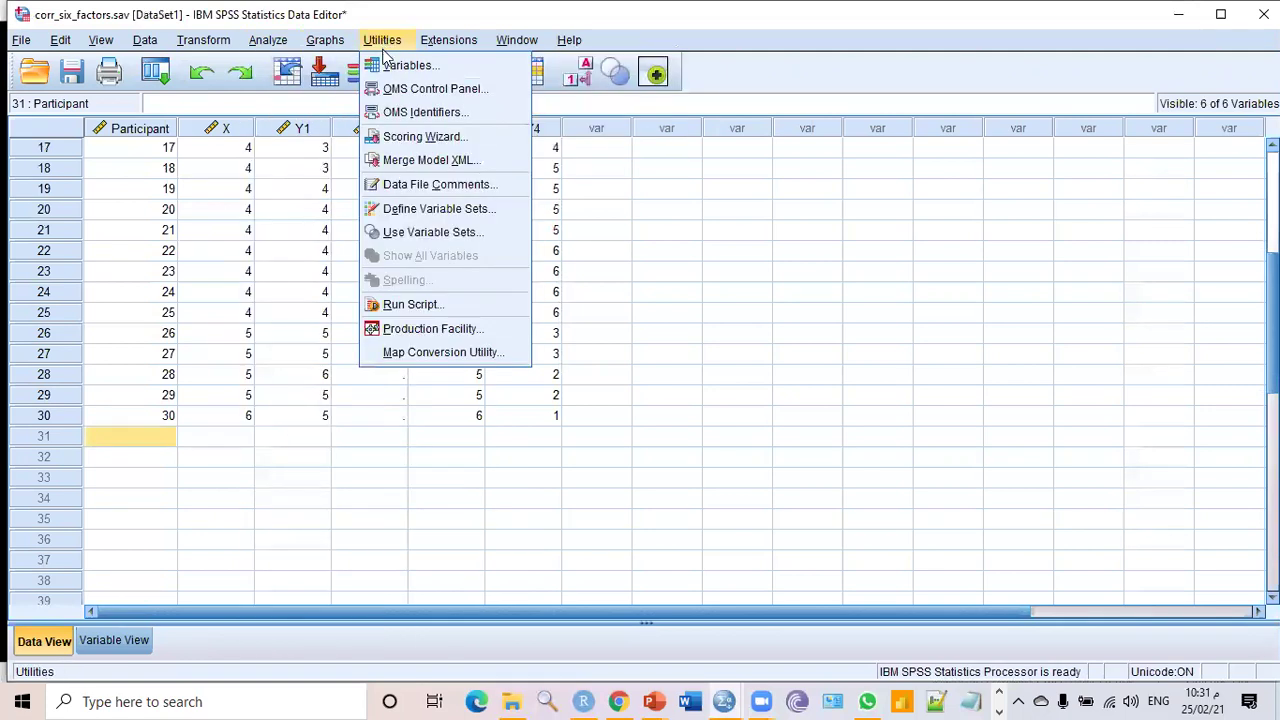
mouse_move(326, 42)
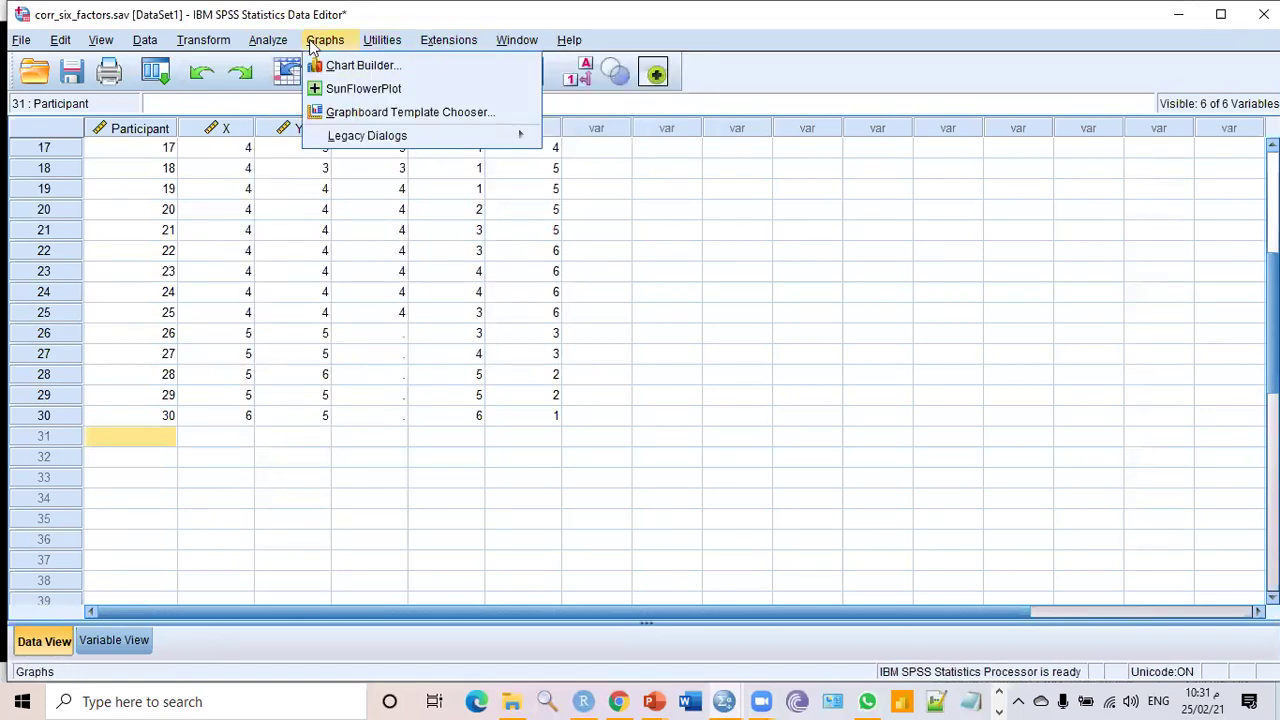
left_click(357, 66)
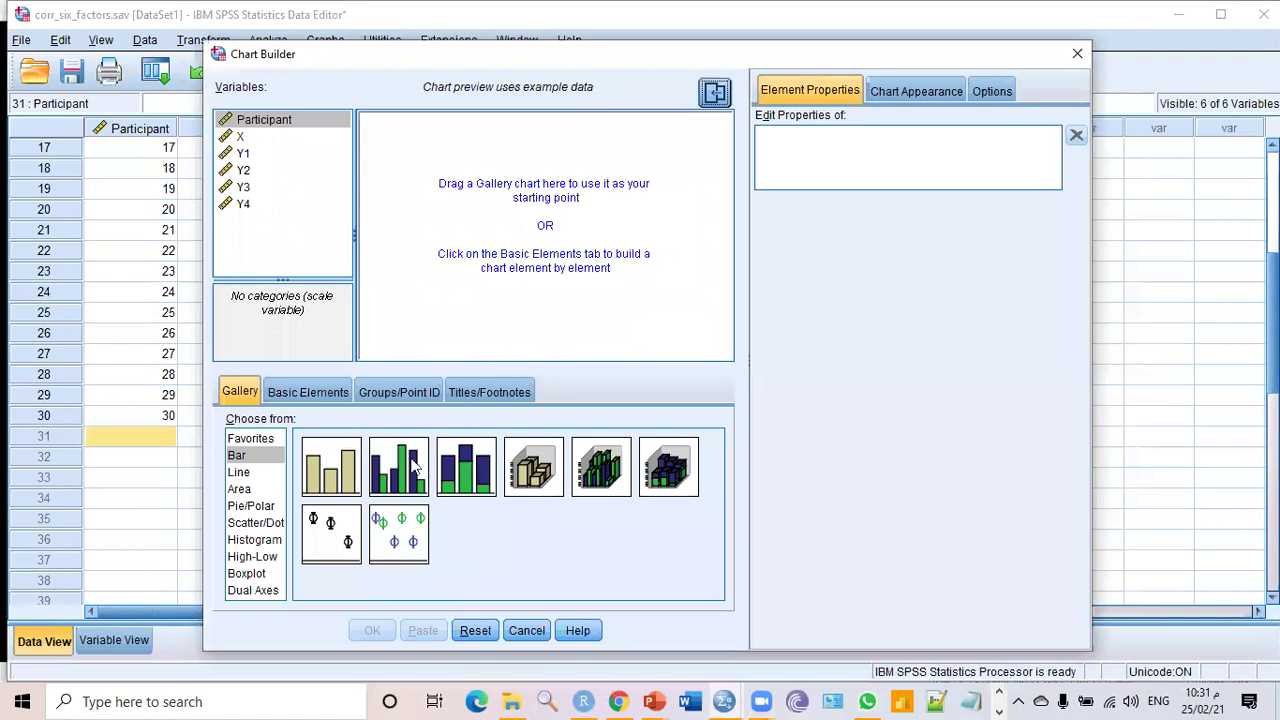
left_click(262, 523)
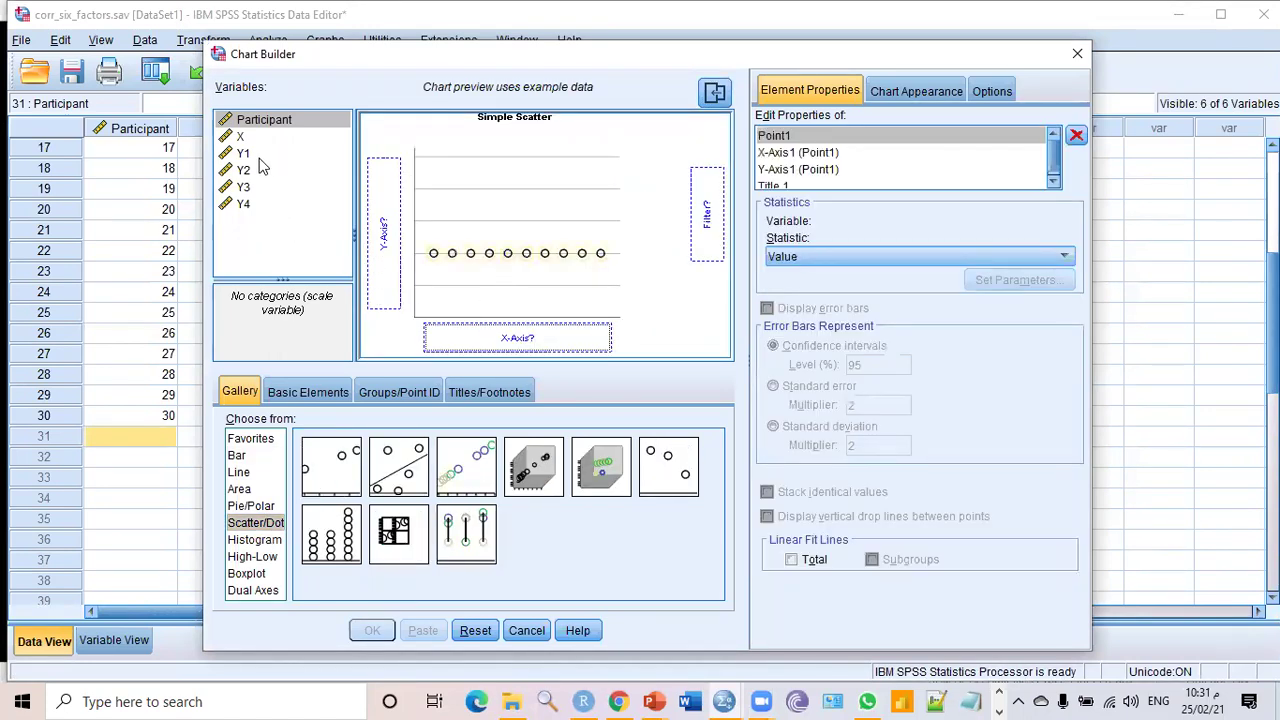
left_click_drag(243, 145, 517, 340)
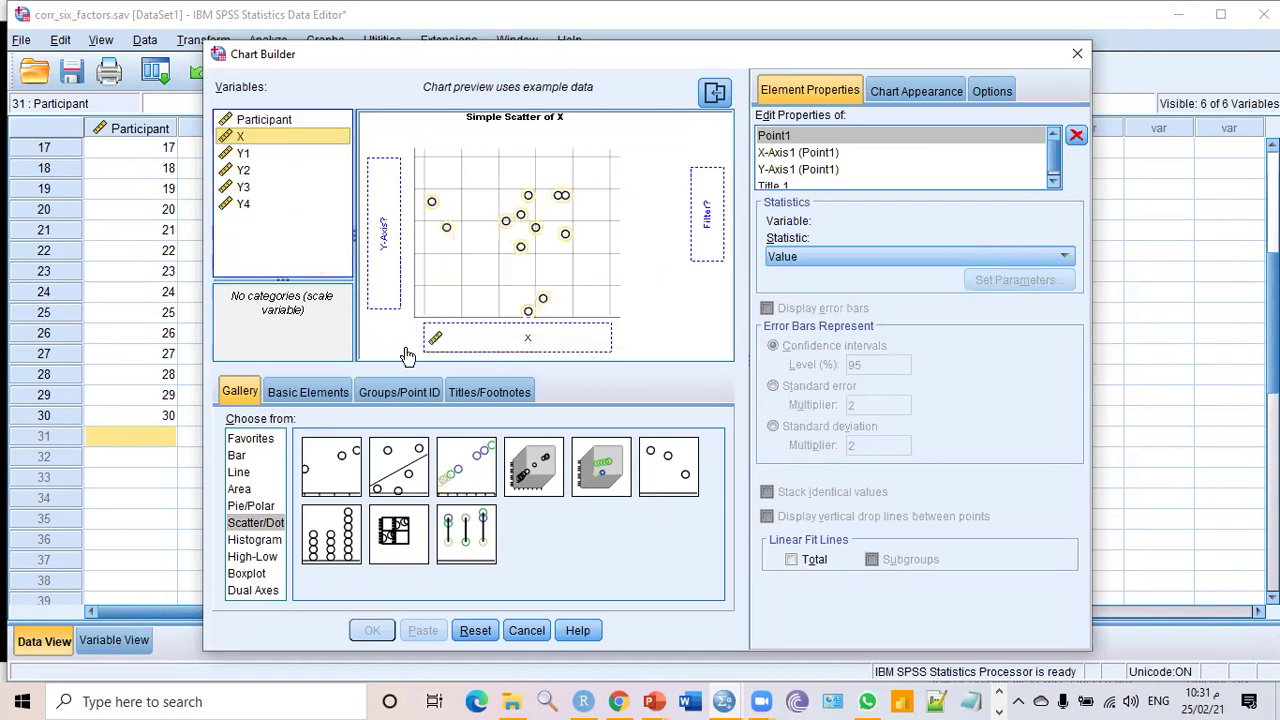
left_click_drag(243, 155, 395, 248)
left_click(380, 630)
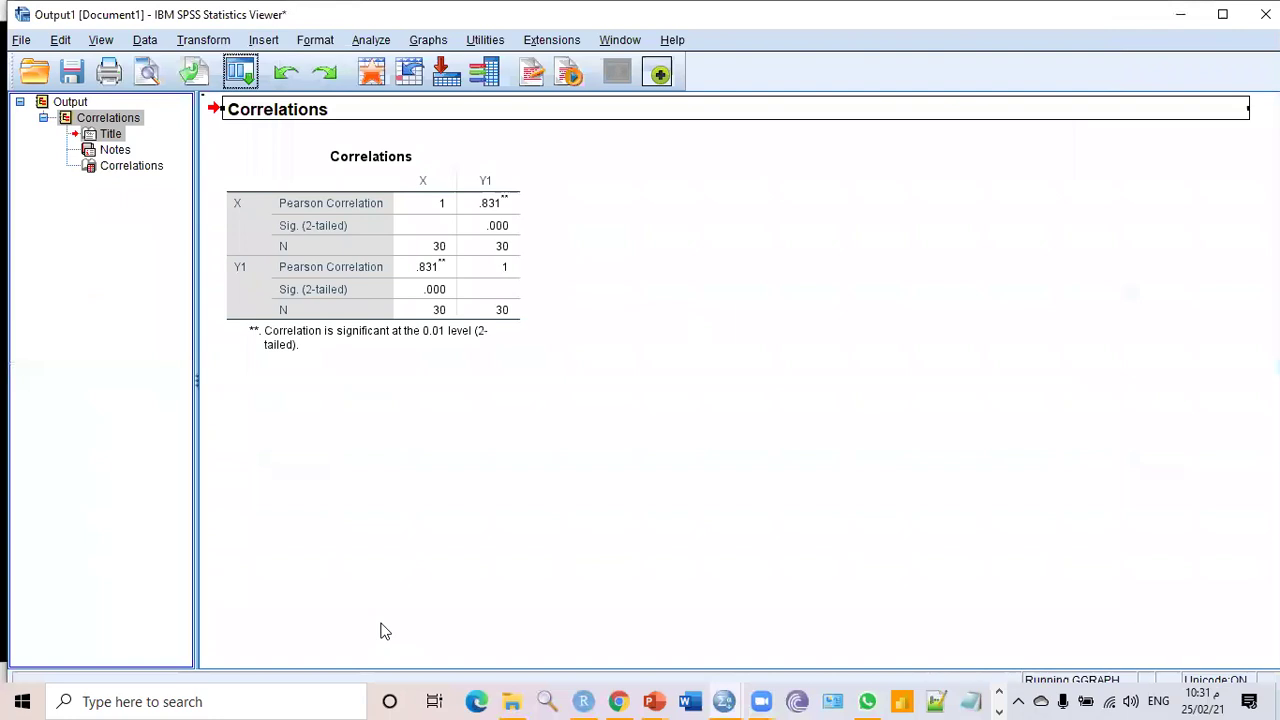
Step: Draw a straight trend line over the points in the scatterplot of Y1 by X, and clear the annotation
scroll(414, 491, "down", 3)
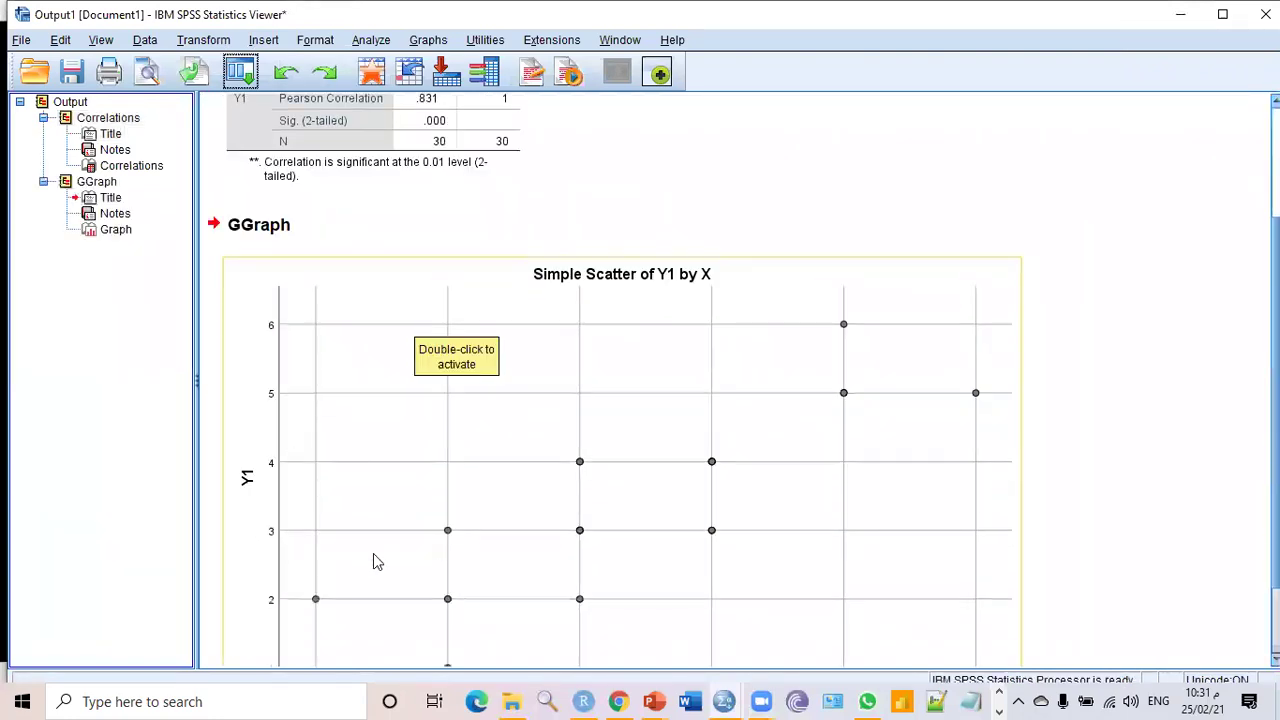
scroll(349, 519, "down", 1)
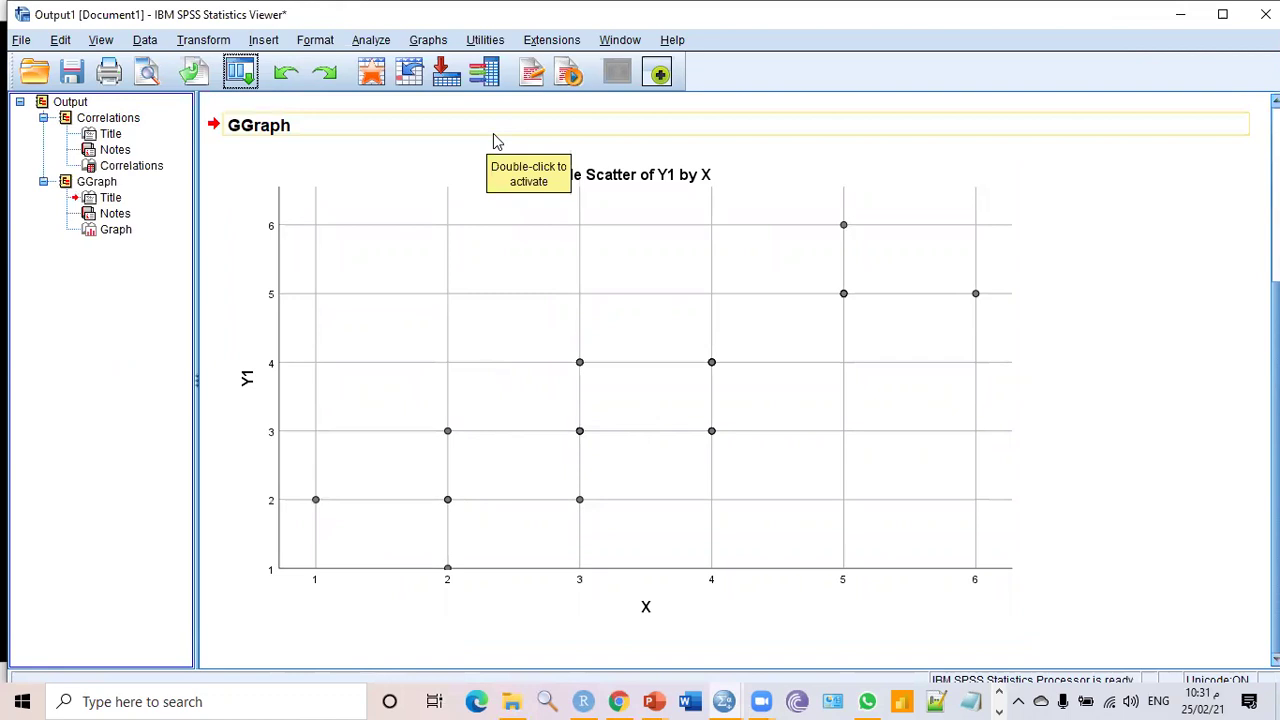
mouse_move(315, 566)
left_mouse_down()
mouse_move(646, 417)
mouse_move(885, 242)
mouse_move(900, 266)
left_mouse_up()
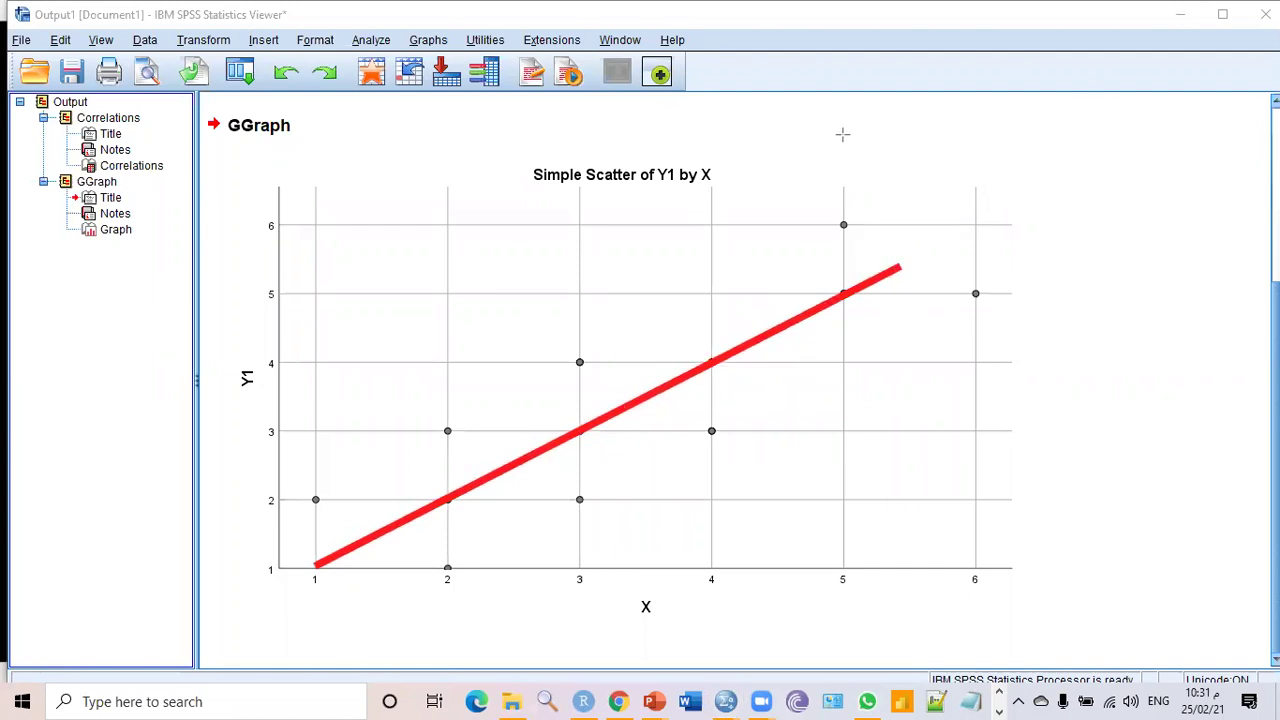
key("e")
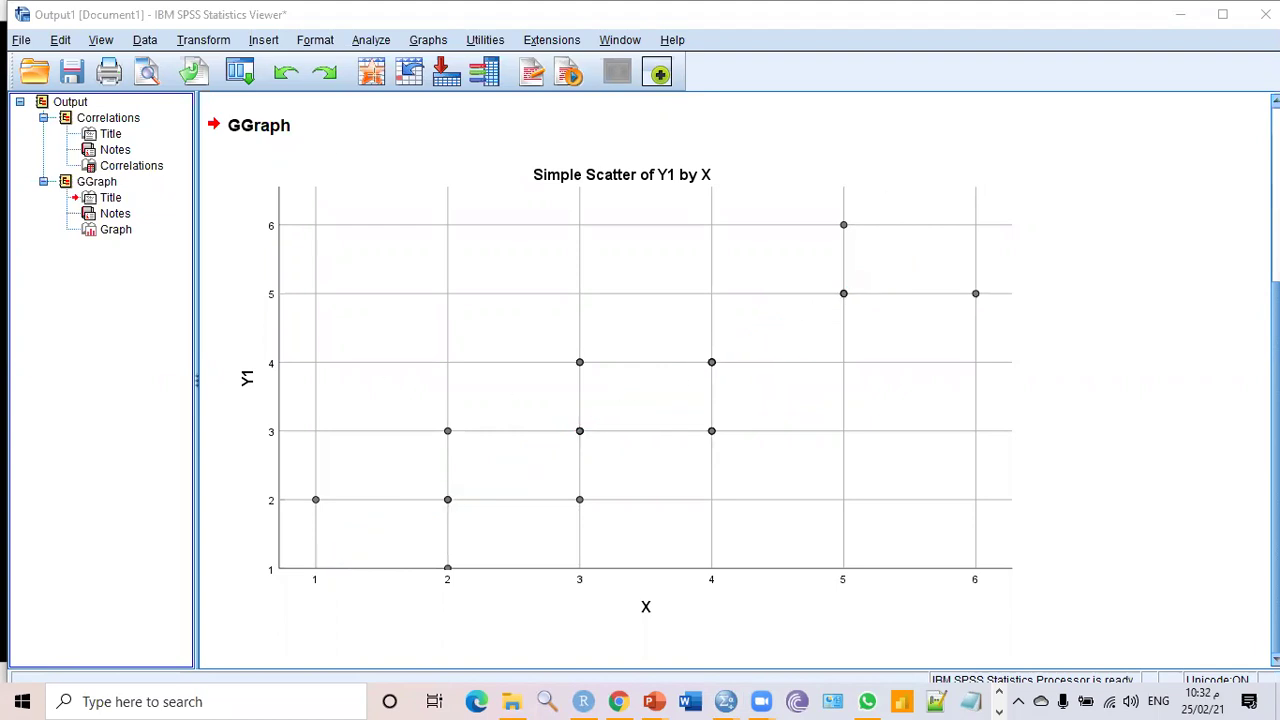
Step: Enter a new case in row 31 with Participant 31, X set to 9 and Y1 set to 10, and review the dataset
left_click(371, 72)
left_click(240, 440)
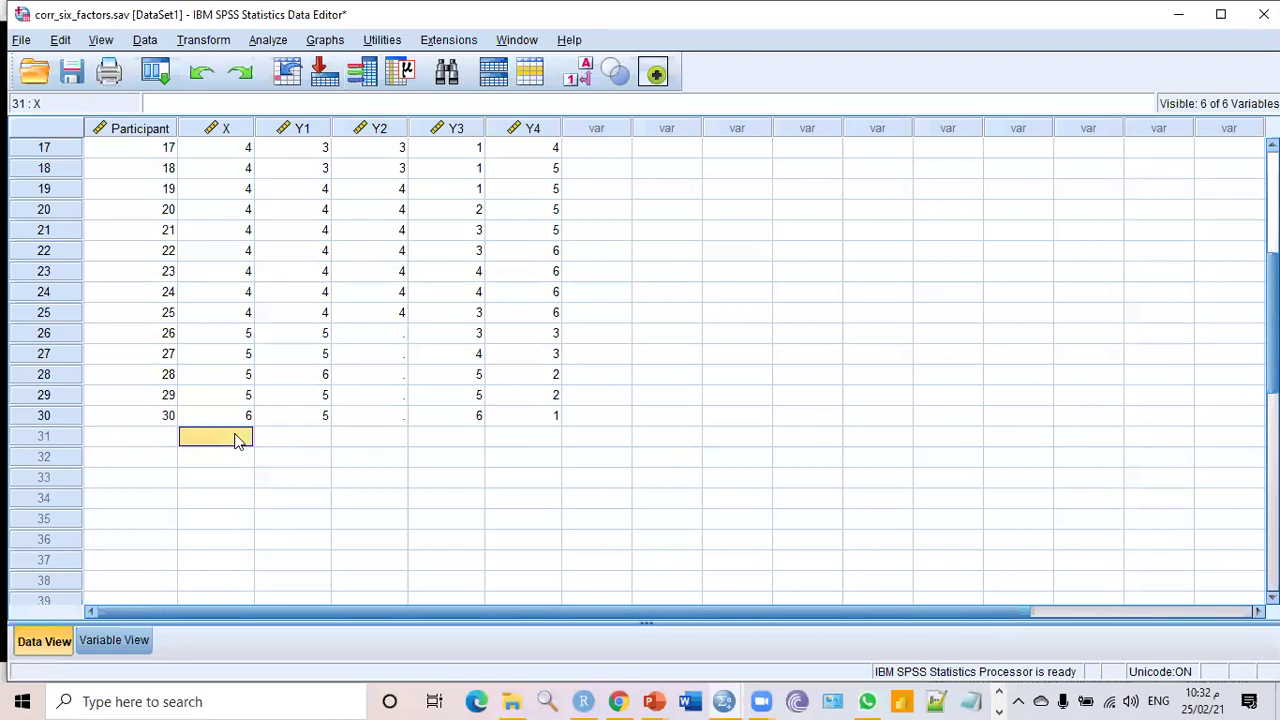
left_click(148, 443)
type("31")
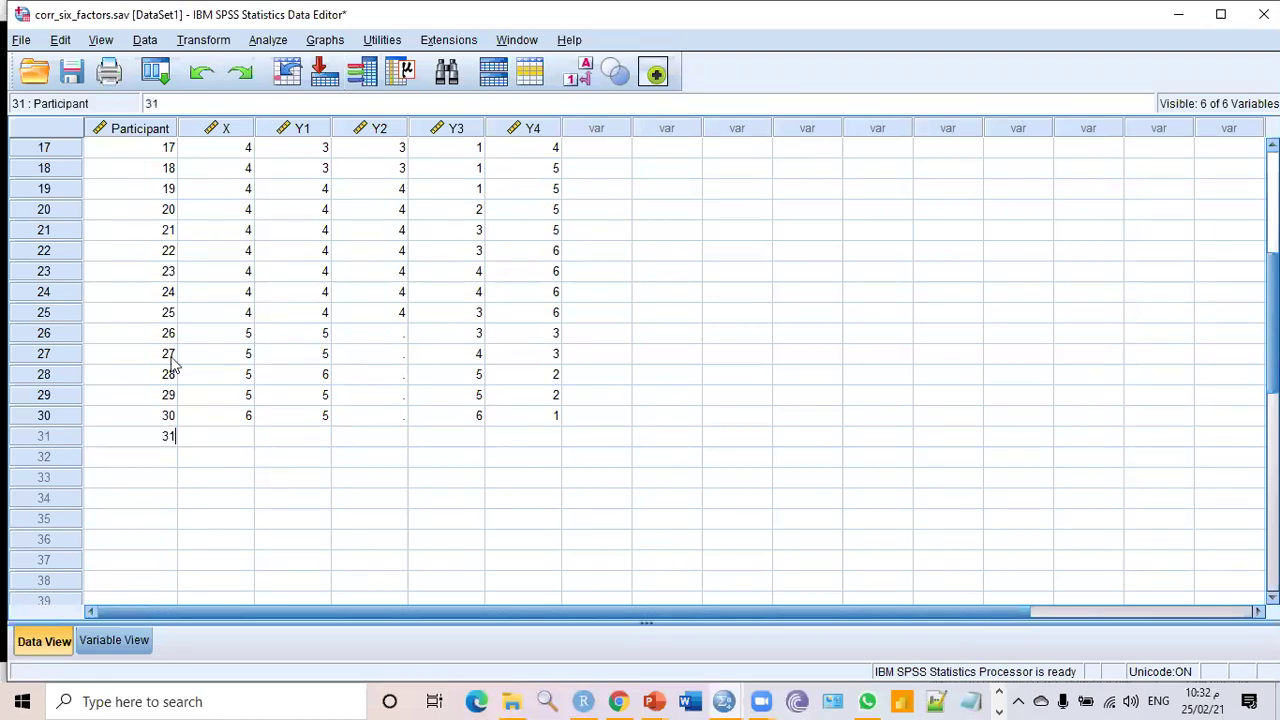
left_click(237, 446)
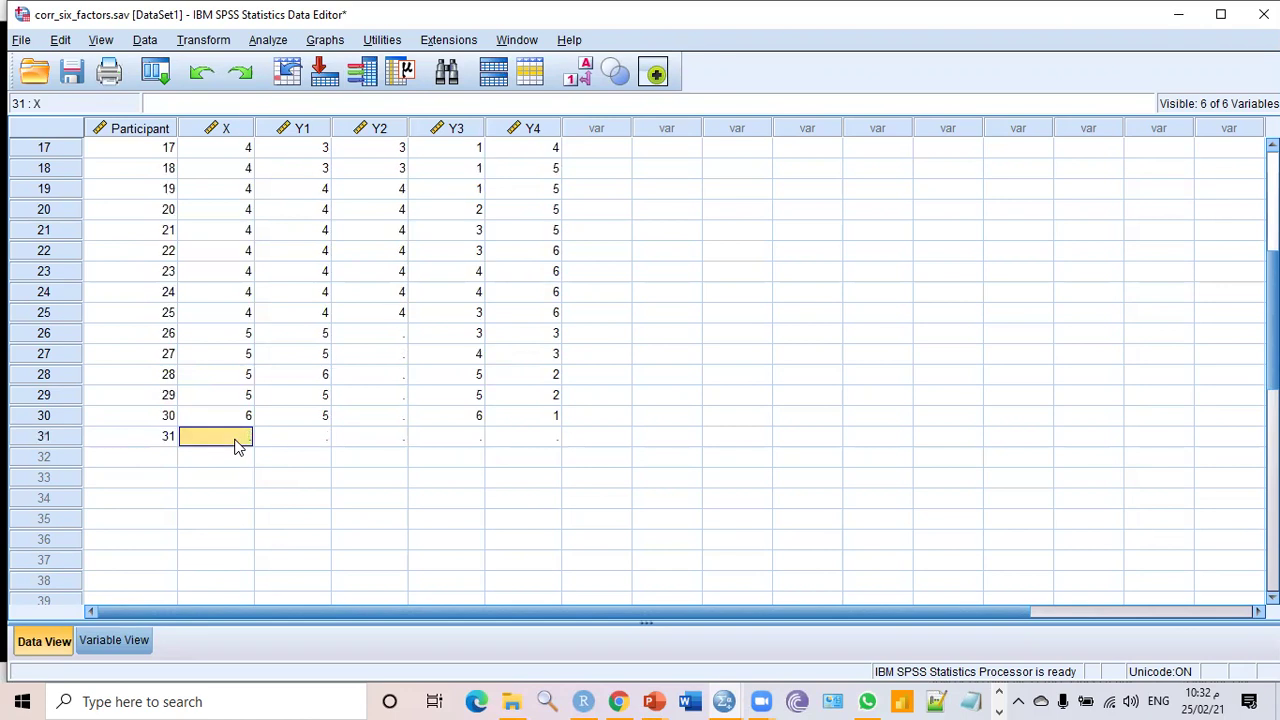
type("9")
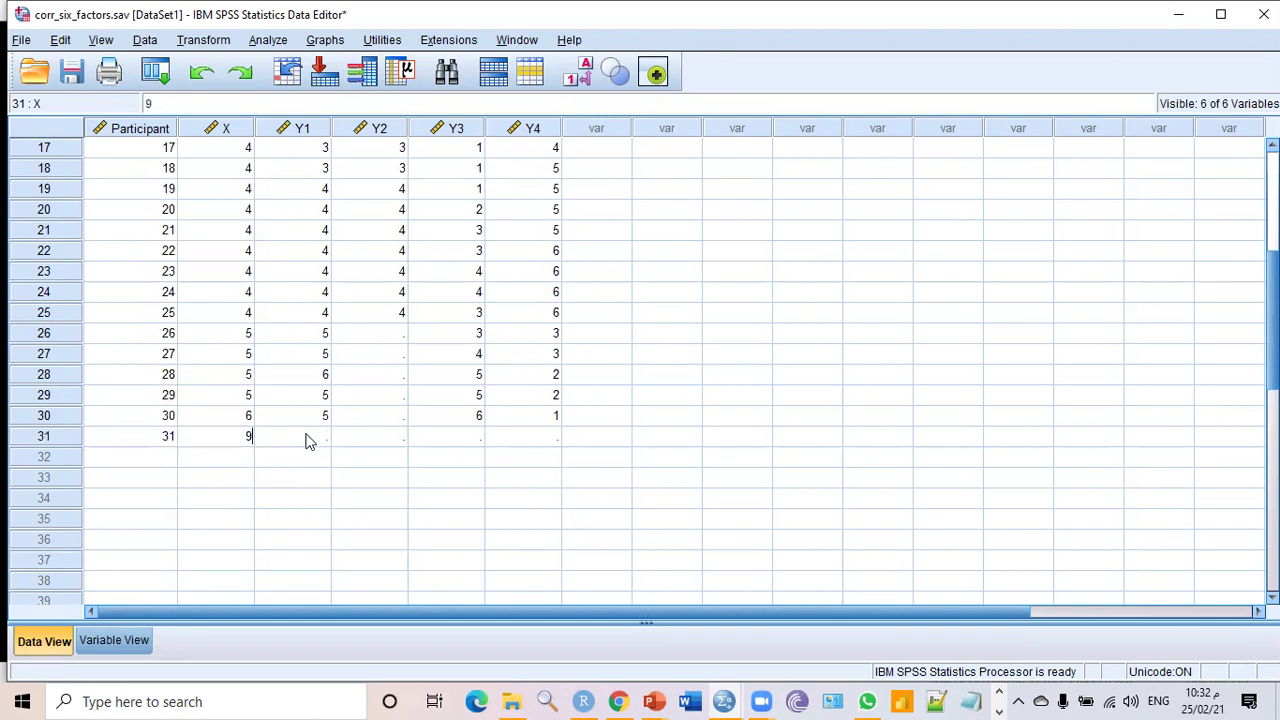
left_click(311, 437)
type("10")
left_click(237, 415)
scroll(216, 412, "up", 3)
scroll(216, 405, "up", 3)
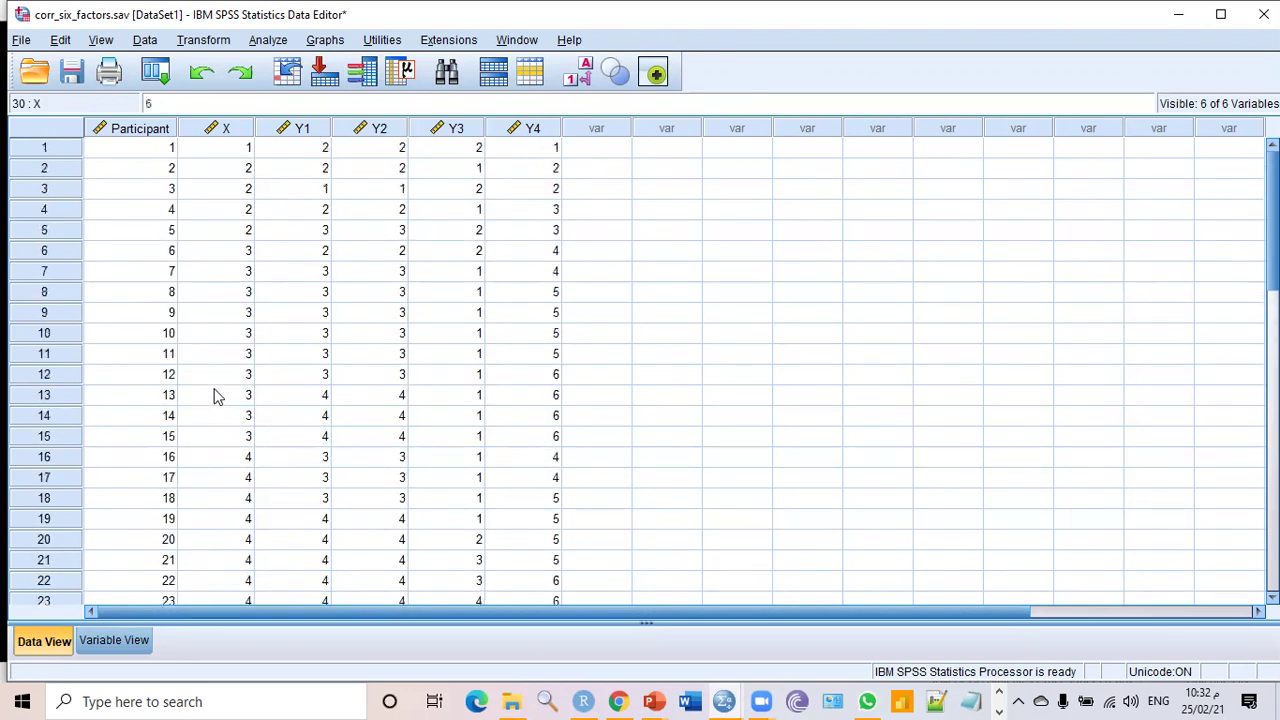
scroll(186, 497, "down", 4)
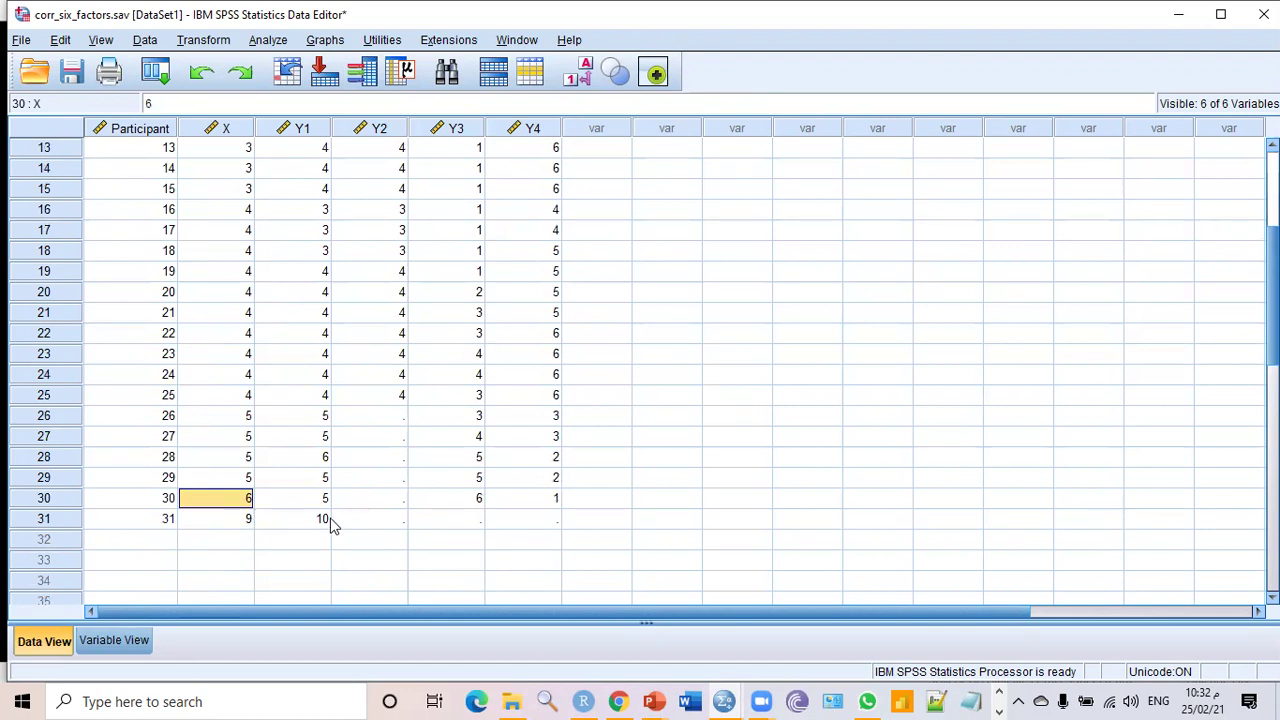
Step: Rebuild the simple scatterplot of Y1 by X with Chart Builder, including case 31, and bring the new chart into view
left_click(46, 518)
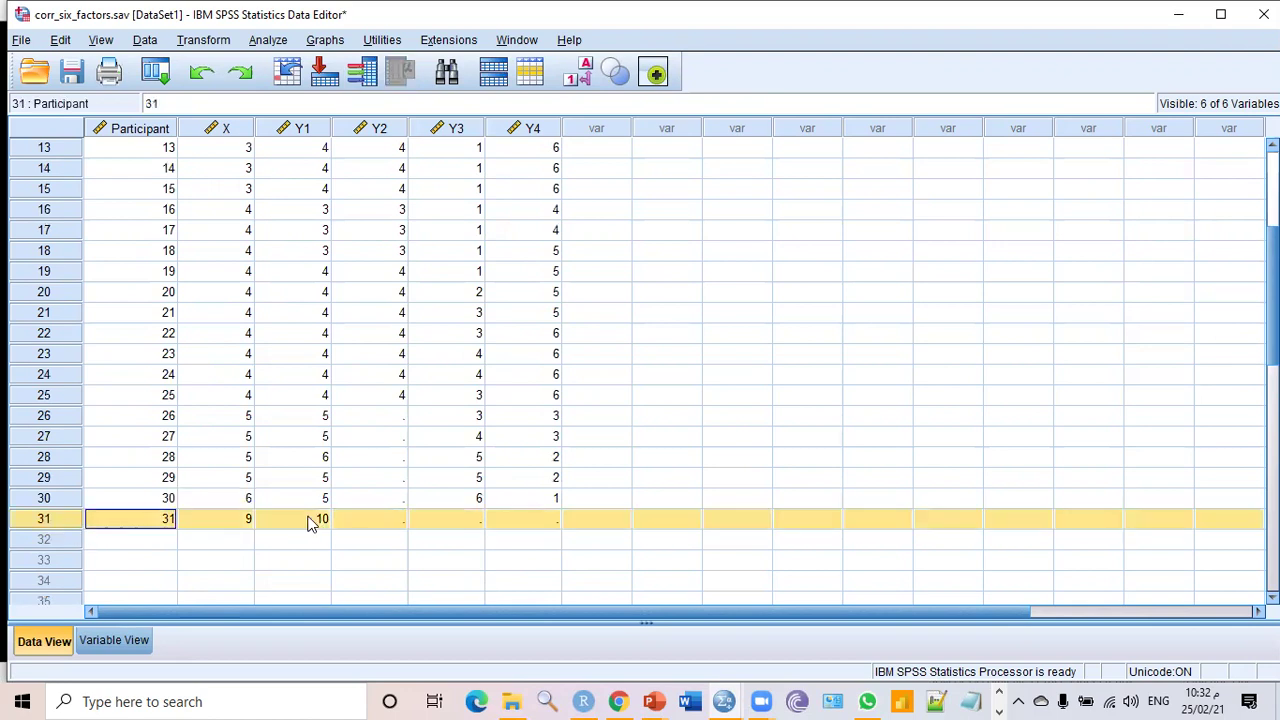
left_click(157, 72)
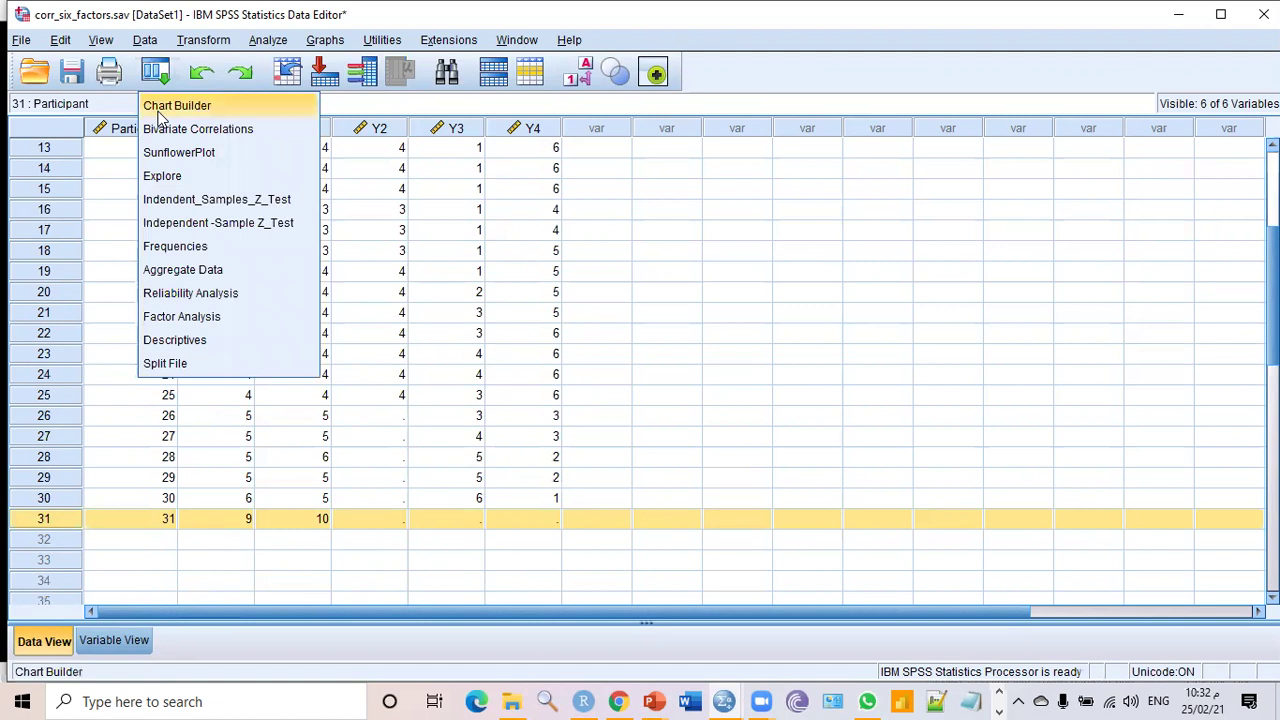
left_click(158, 107)
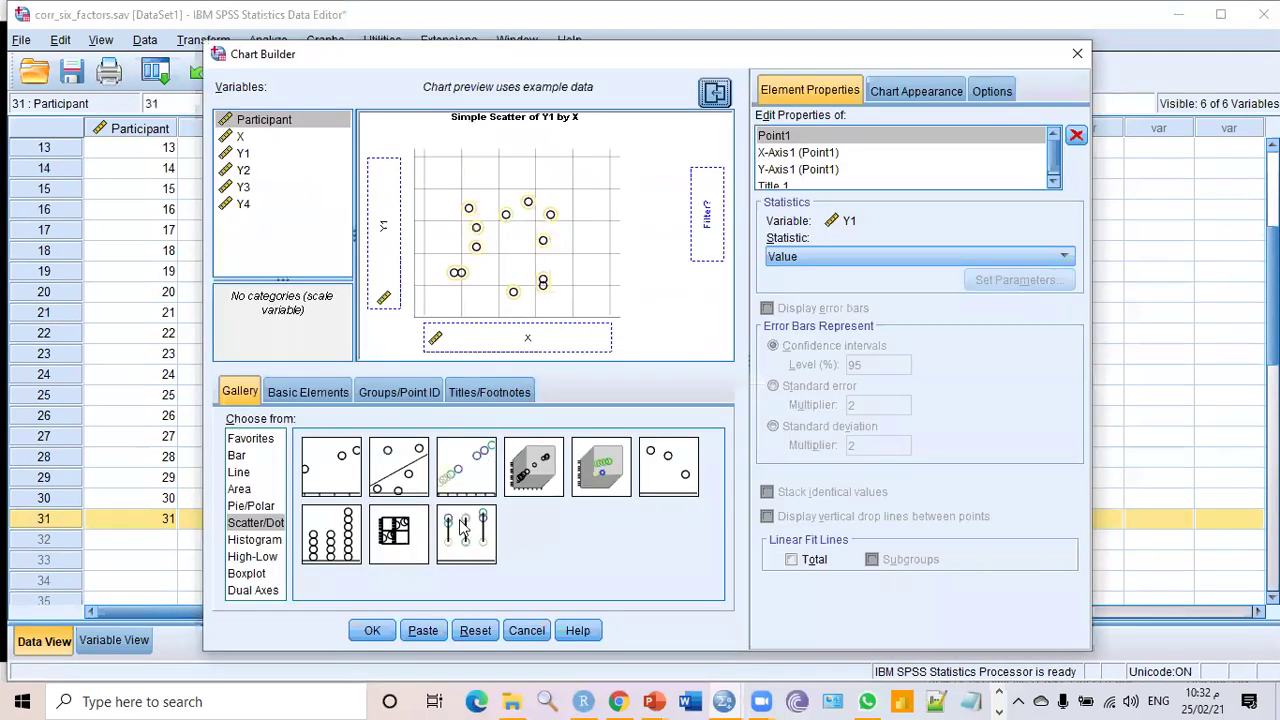
left_click(373, 630)
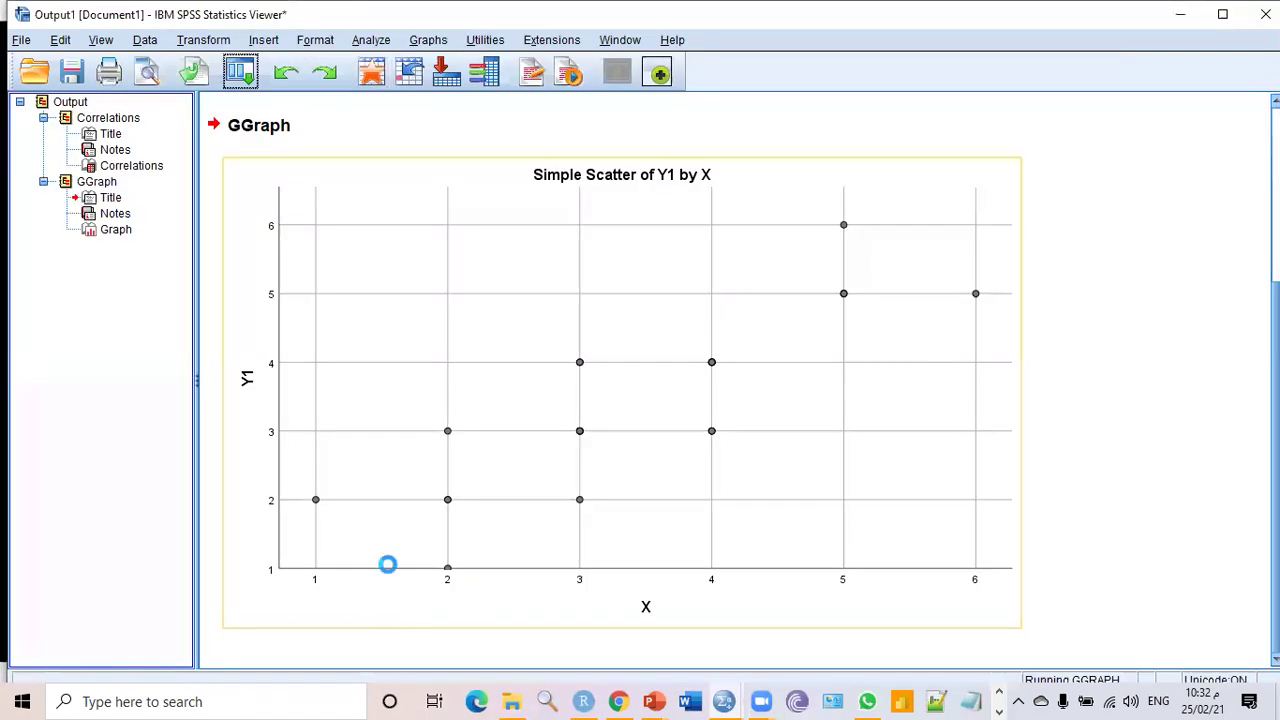
scroll(414, 463, "down", 5)
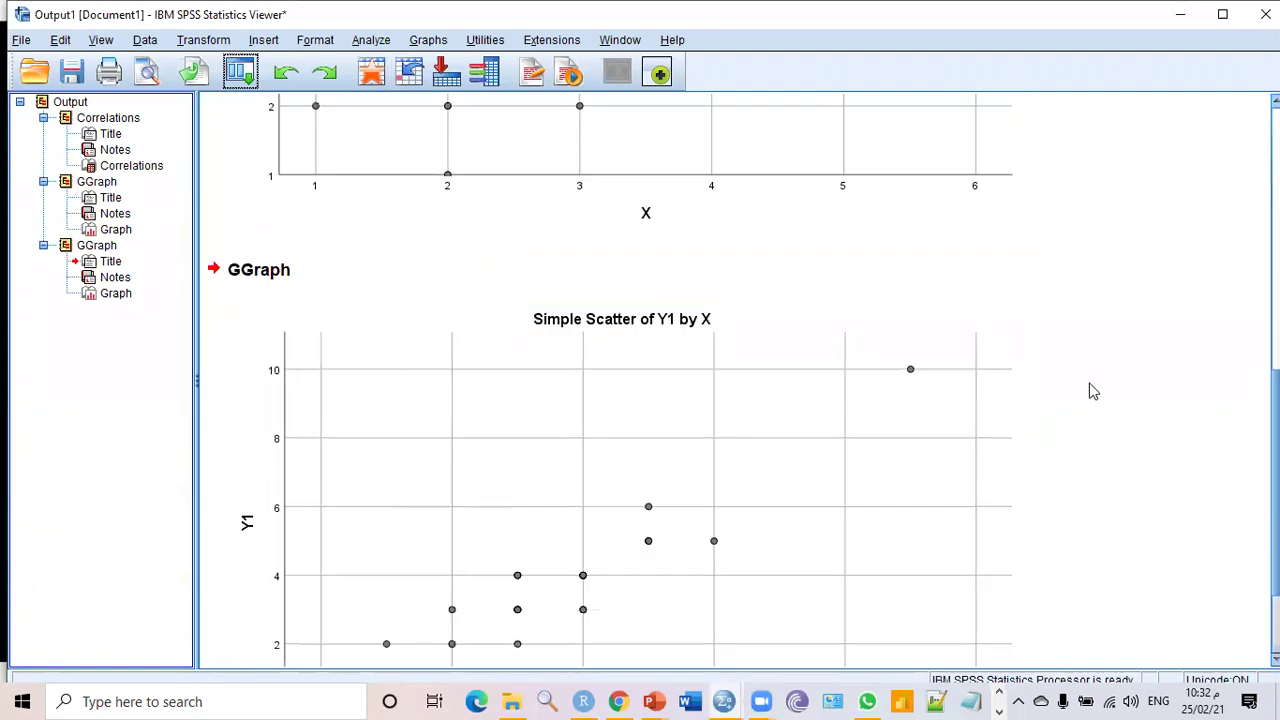
scroll(930, 390, "down", 2)
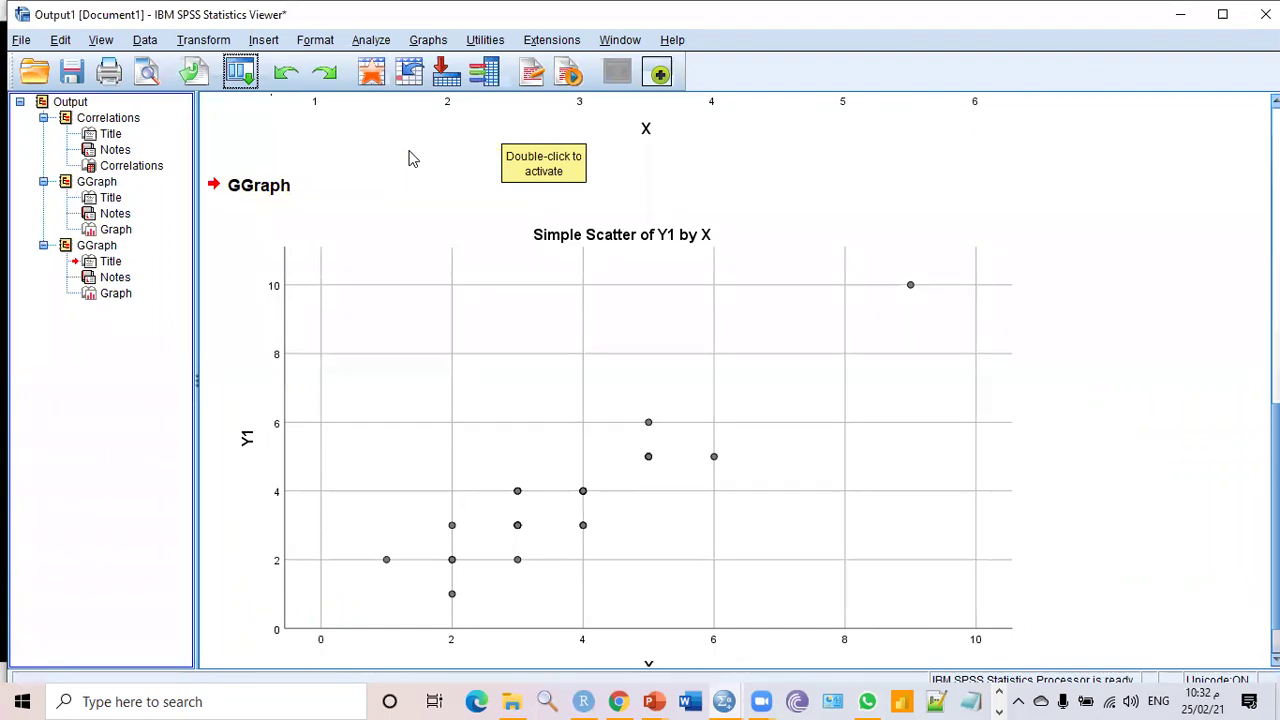
Step: Circle the extreme point and the main cluster in the new scatterplot, and replace the circles with a straight trend line reaching the extreme point
mouse_move(888, 265)
left_mouse_down()
mouse_move(951, 271)
mouse_move(936, 300)
left_mouse_up()
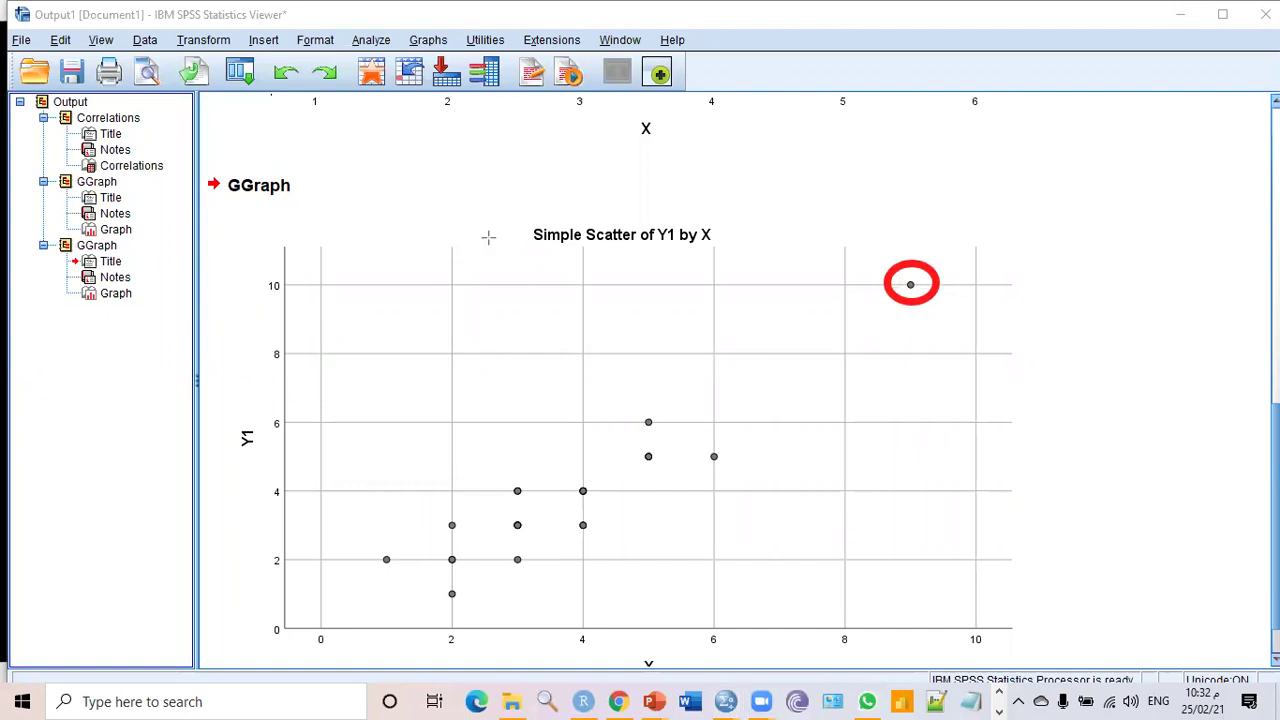
left_click_drag(372, 500, 745, 415)
left_click_drag(452, 606, 752, 396)
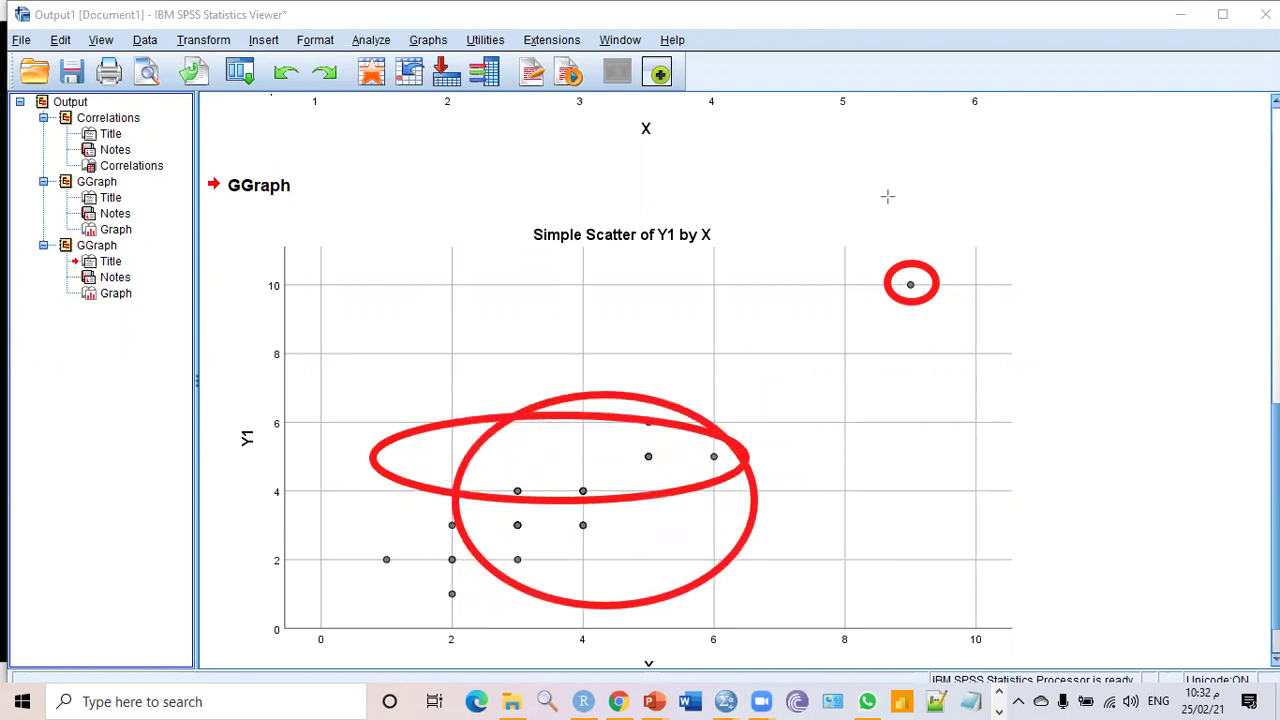
mouse_move(874, 237)
left_mouse_down()
mouse_move(980, 338)
mouse_move(925, 343)
left_mouse_up()
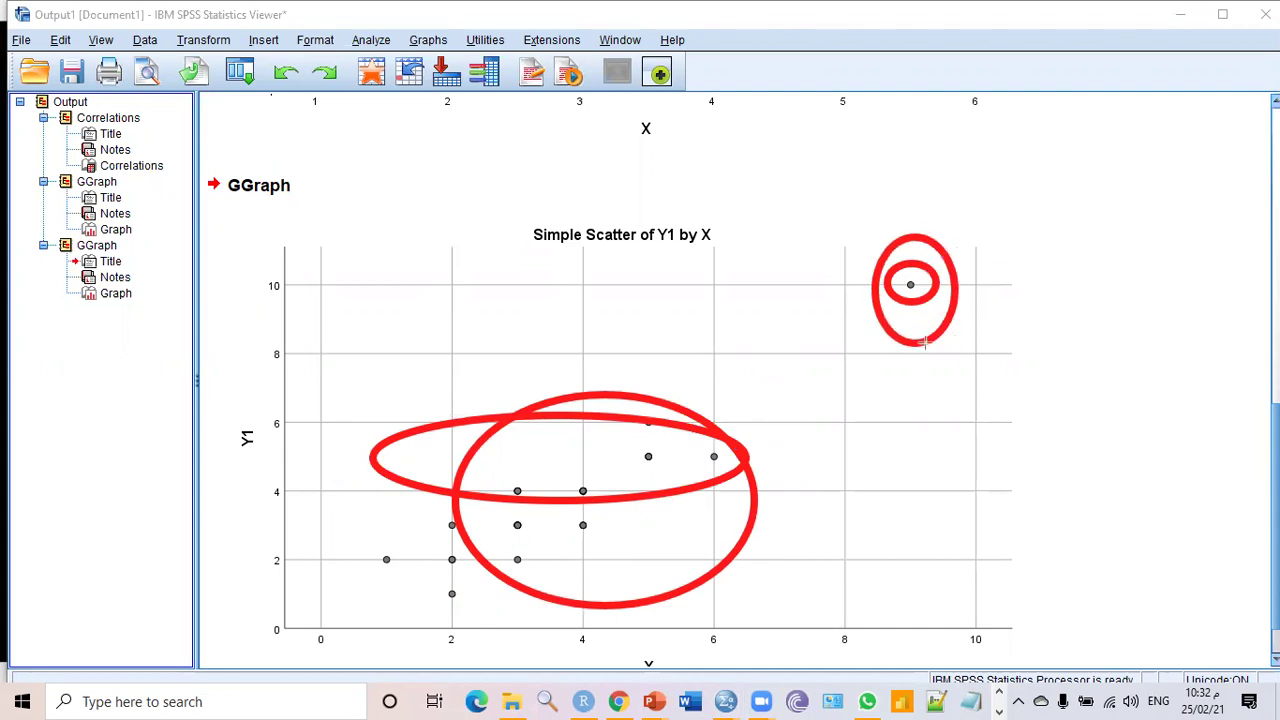
key("e")
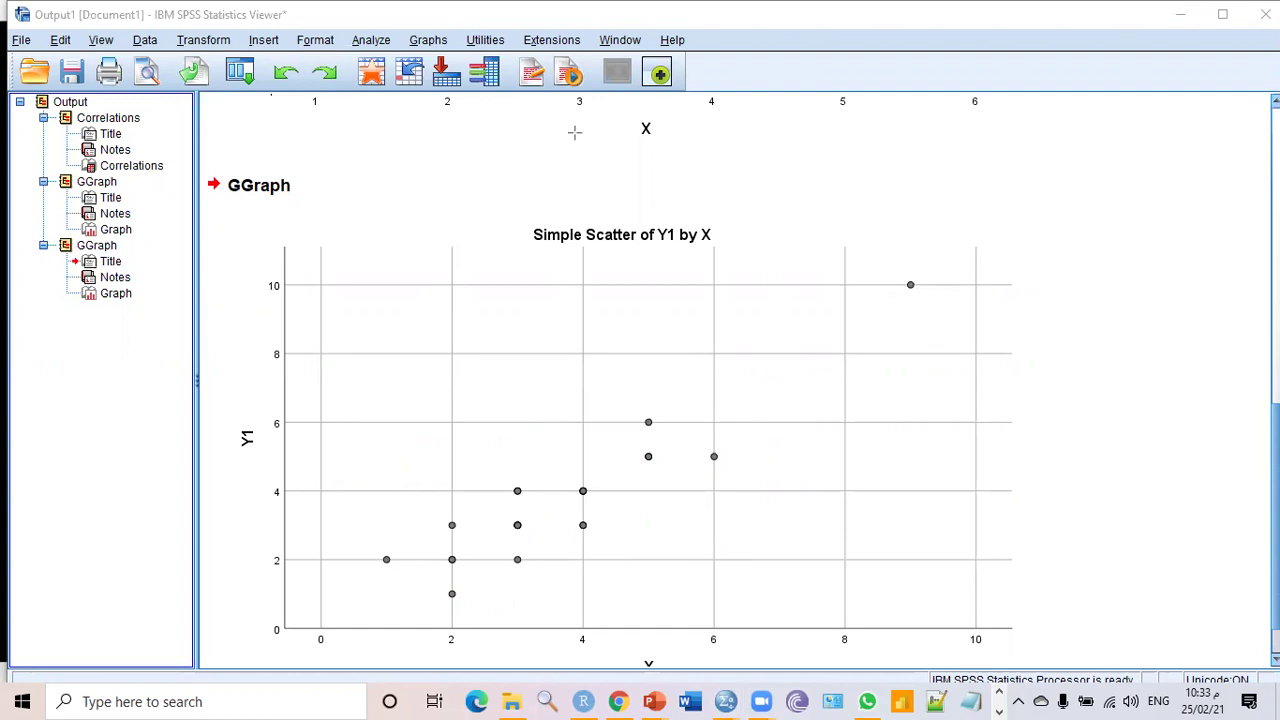
mouse_move(404, 595)
left_mouse_down()
mouse_move(918, 278)
mouse_move(911, 291)
left_mouse_up()
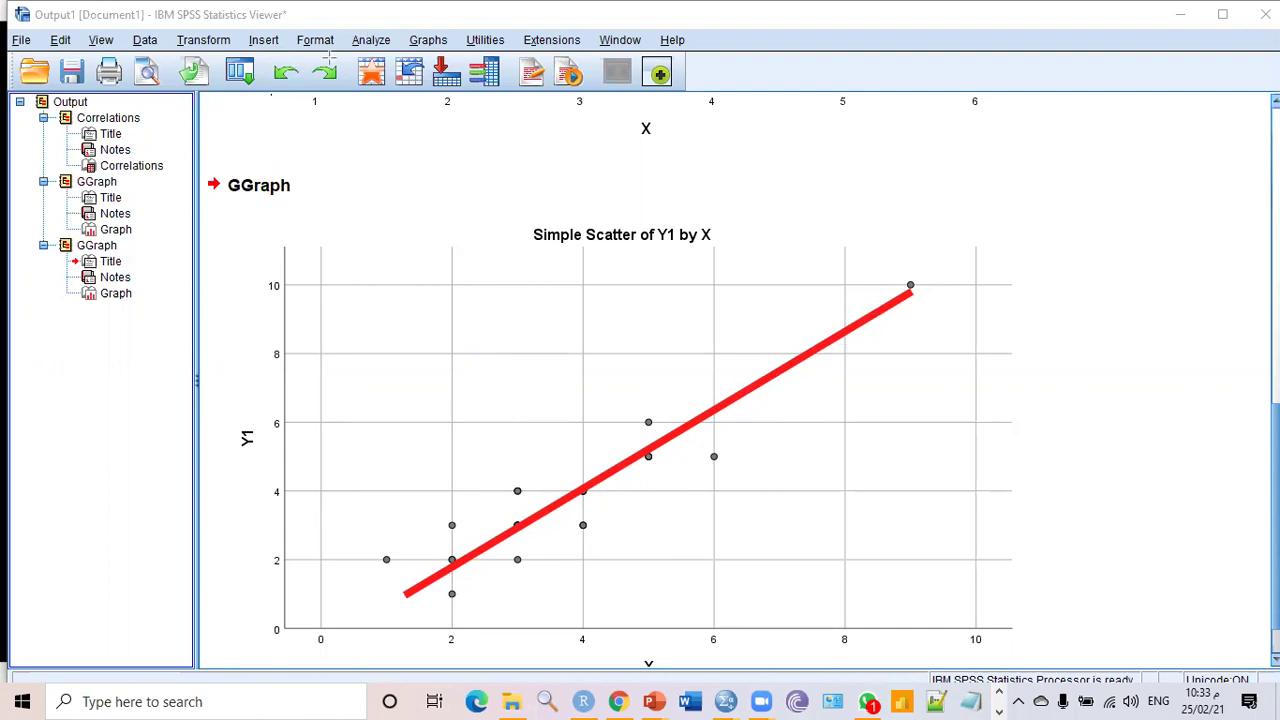
Step: Run a two-tailed Pearson bivariate correlation of X and Y1 including case 31, and briefly mark the coefficient in the results table
left_click(370, 48)
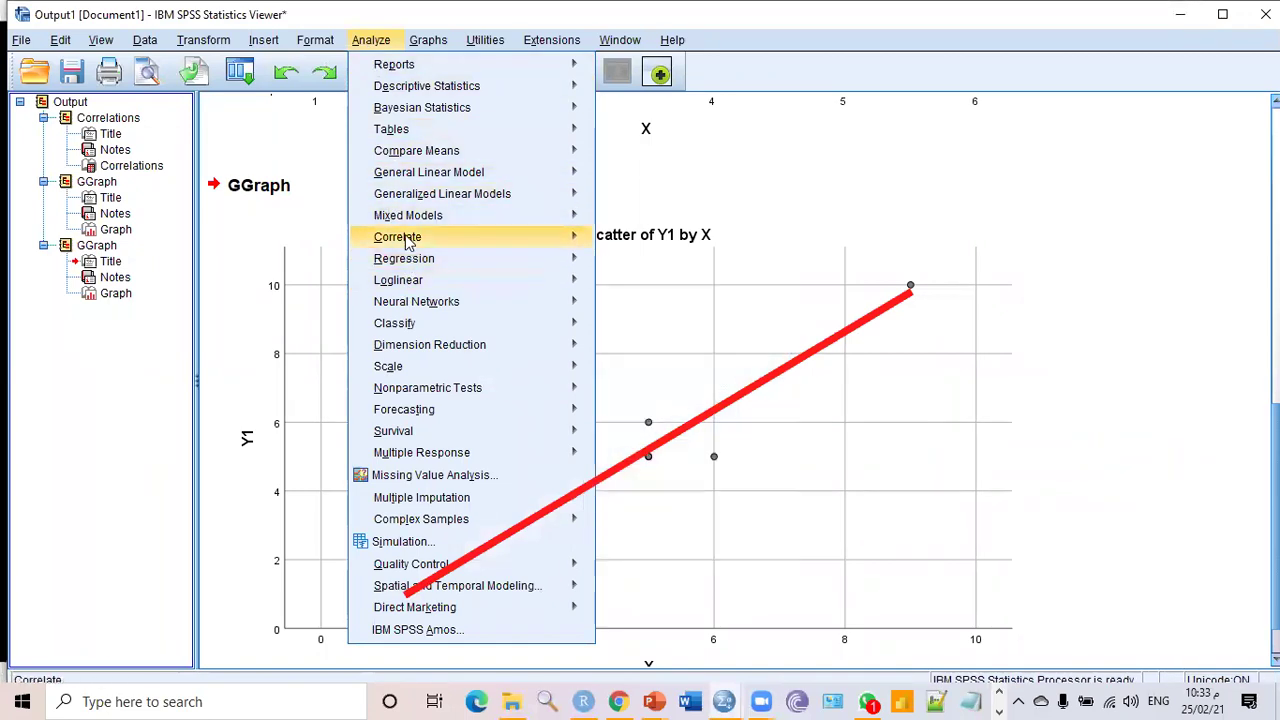
mouse_move(408, 240)
left_click(630, 241)
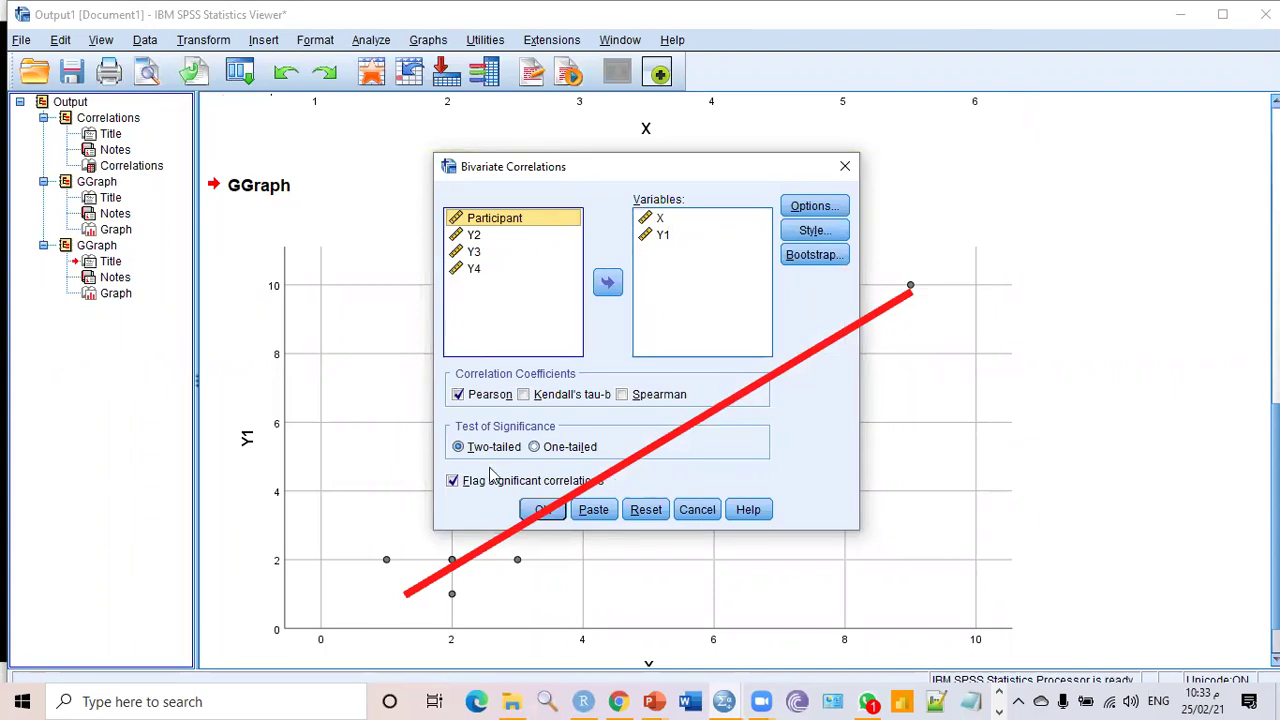
left_click(542, 509)
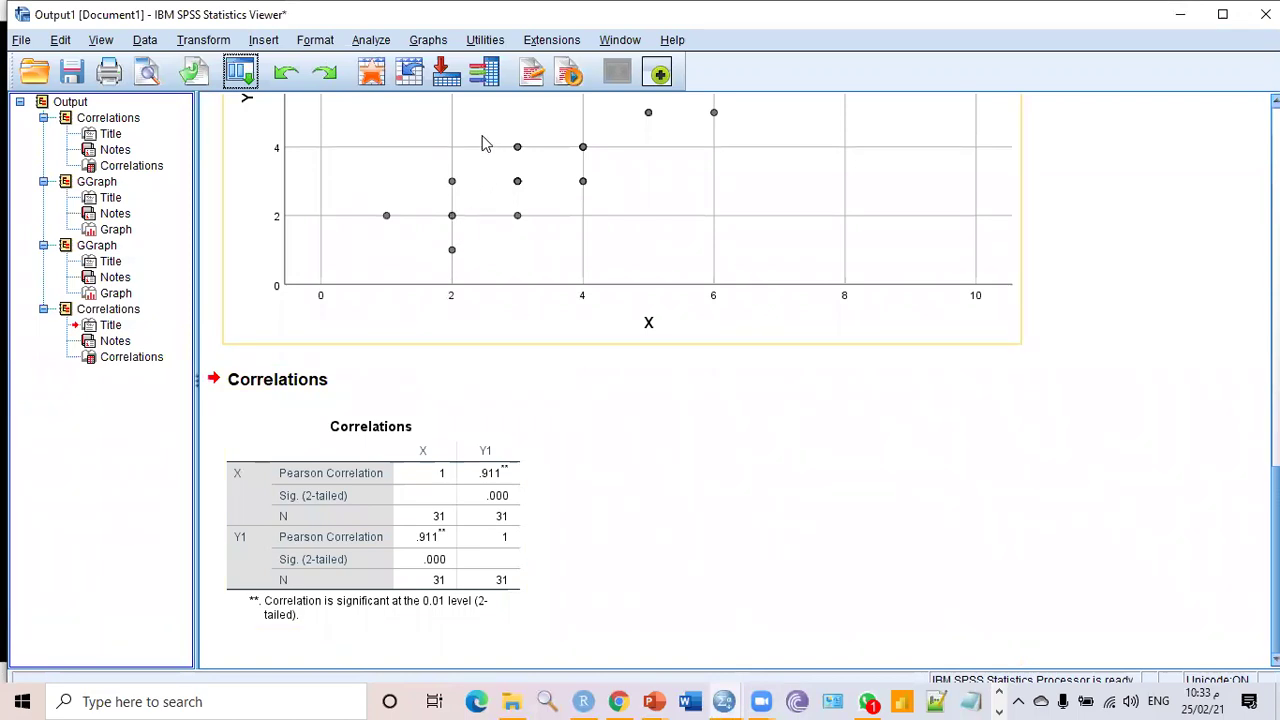
left_click_drag(456, 459, 526, 482)
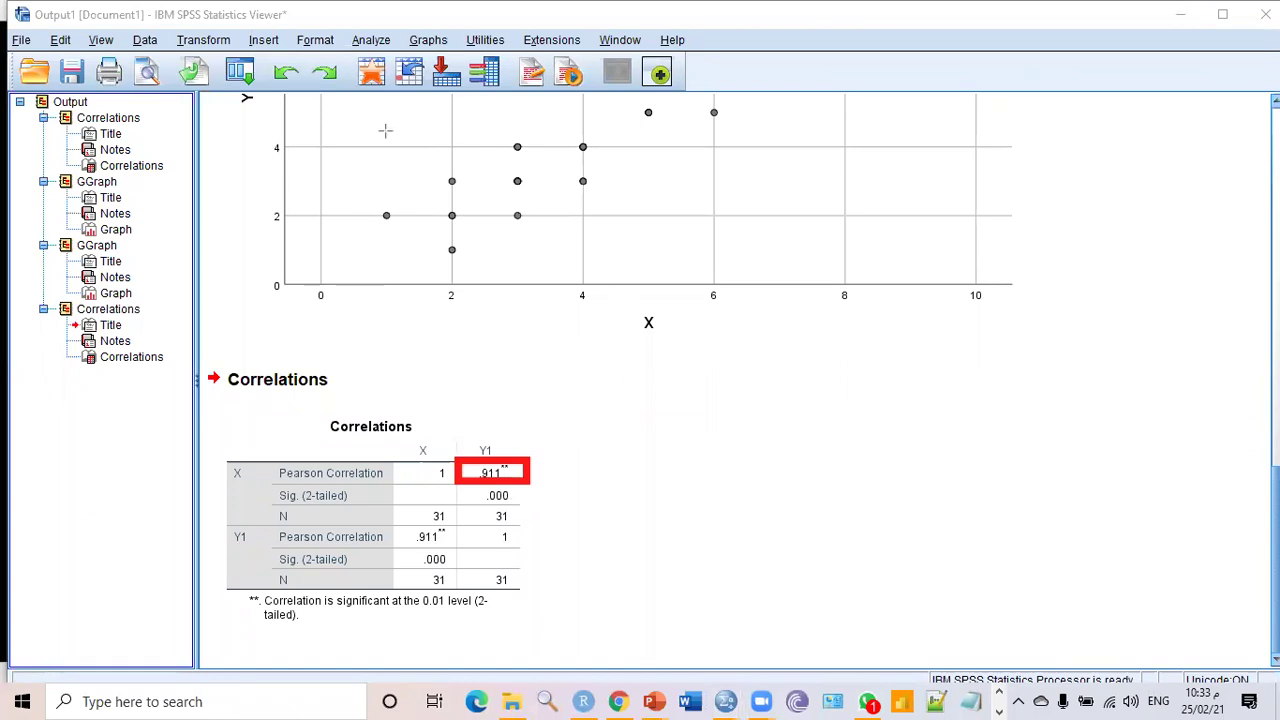
key("e")
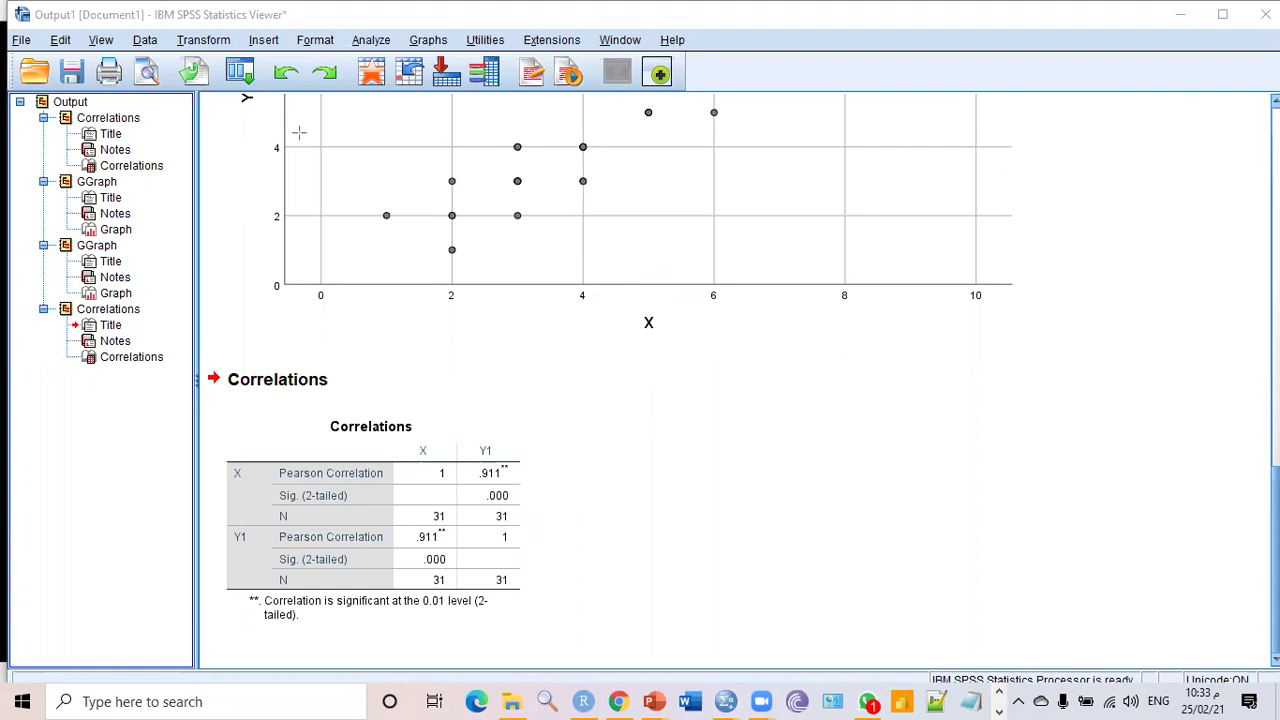
Step: Mark a hypothetical point near X 0 and Y1 10 on the scatterplot, circle the extreme case and main cluster, and clear the annotations
scroll(620, 380, "up", 5)
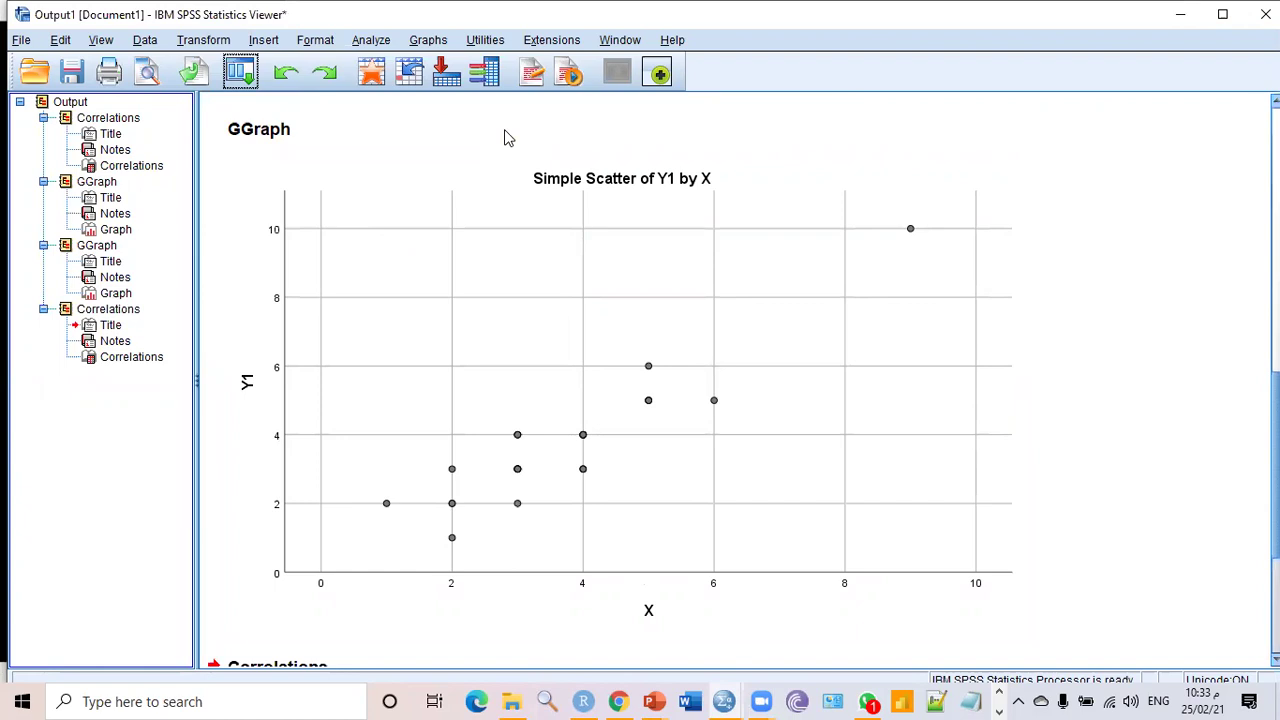
mouse_move(316, 229)
left_mouse_down()
mouse_move(337, 223)
mouse_move(318, 232)
left_mouse_up()
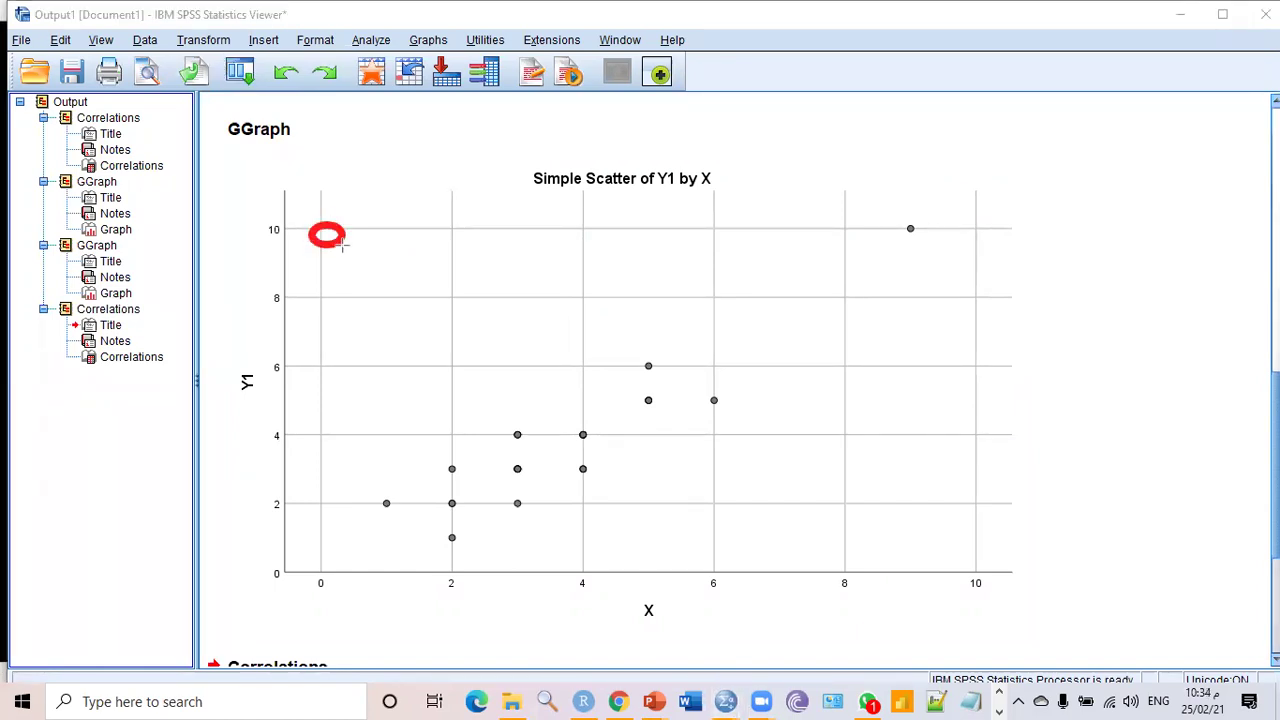
left_click_drag(321, 575, 317, 233)
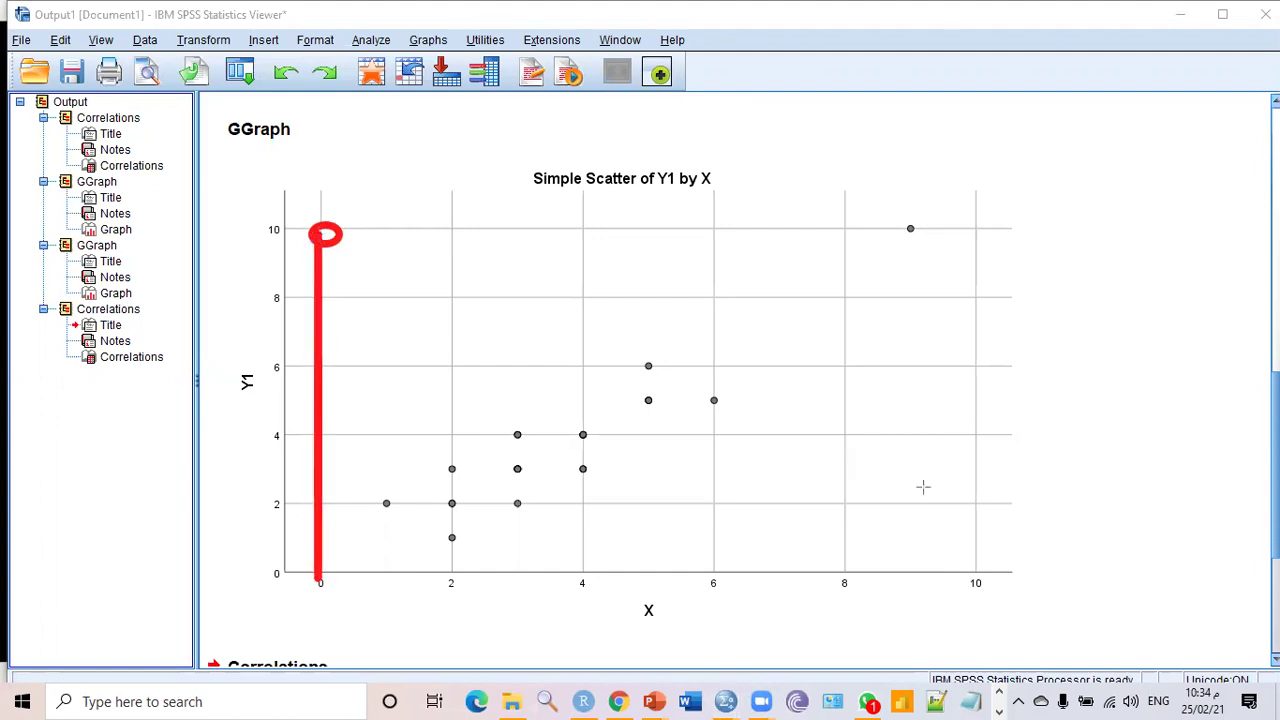
mouse_move(936, 571)
left_mouse_down()
mouse_move(831, 297)
mouse_move(837, 200)
mouse_move(863, 189)
left_mouse_up()
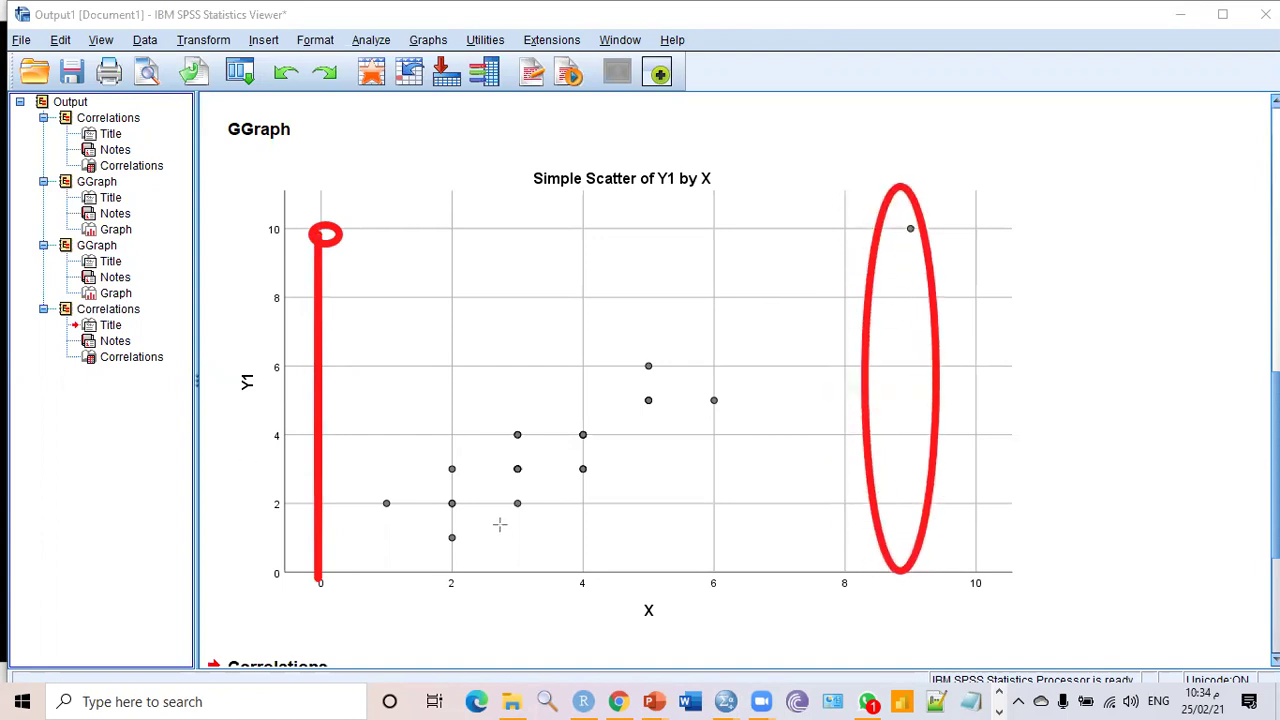
mouse_move(758, 515)
left_mouse_down()
mouse_move(391, 397)
mouse_move(336, 368)
left_mouse_up()
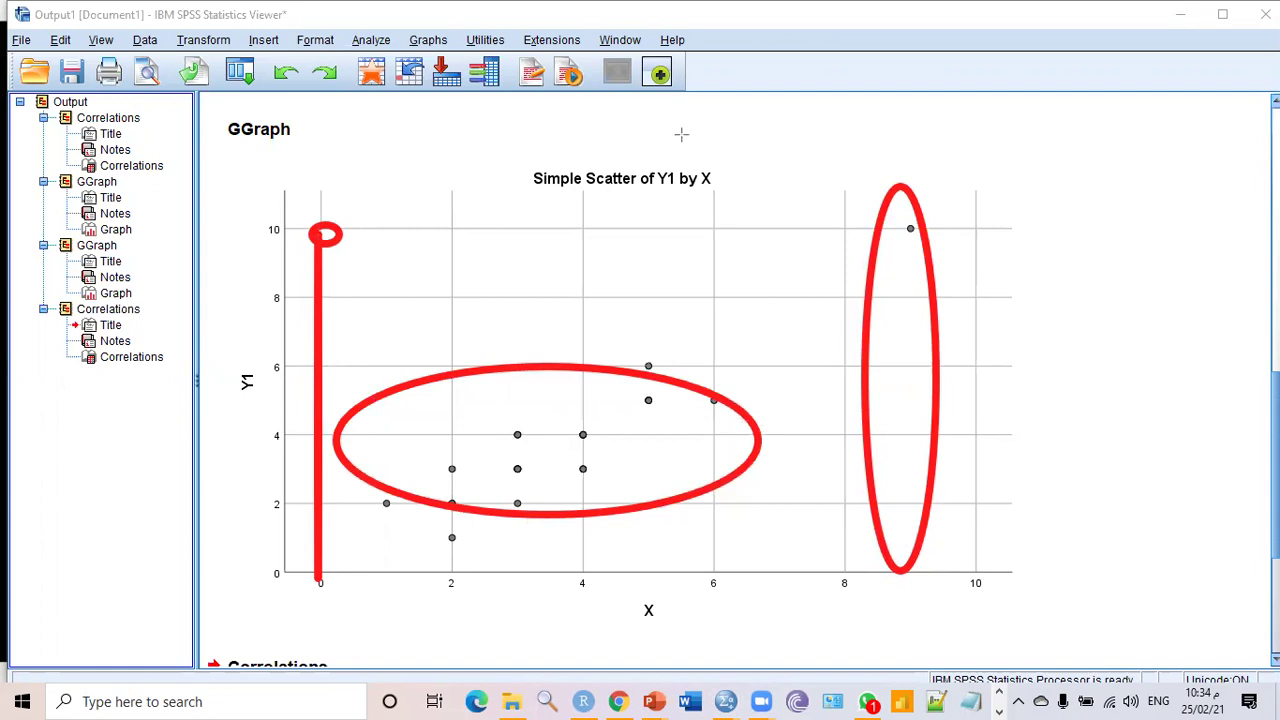
key("e")
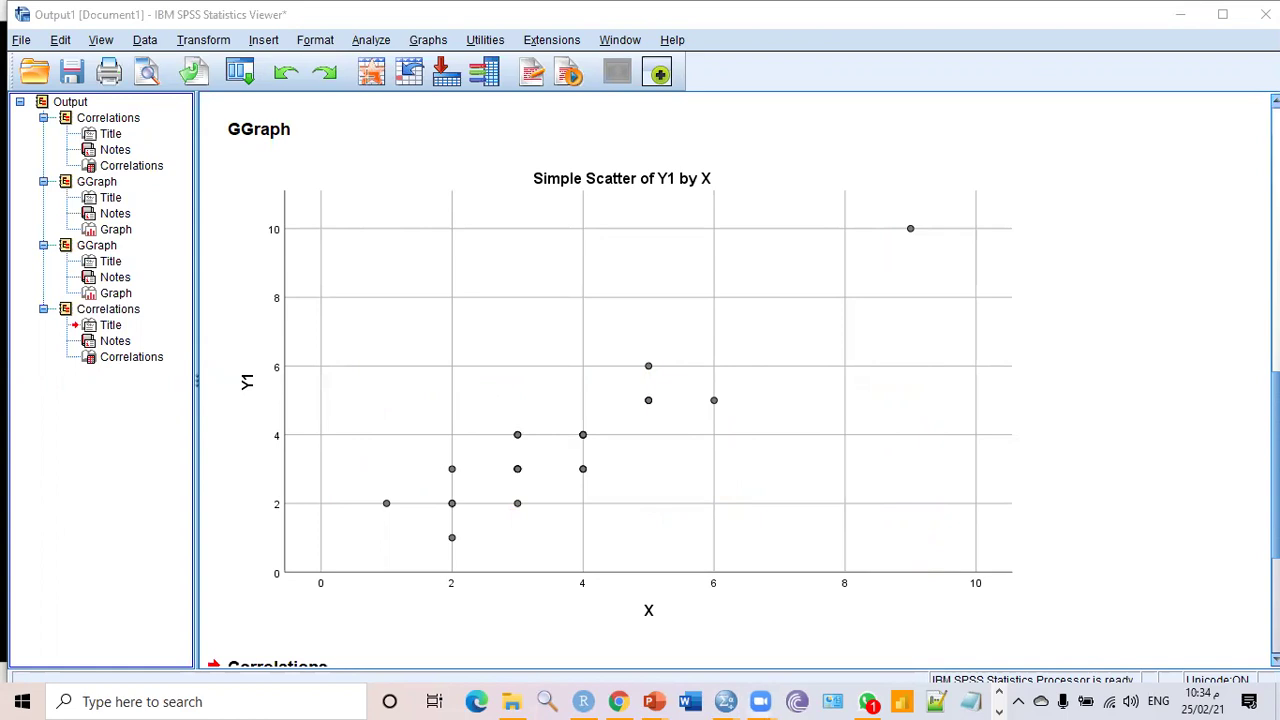
Step: Set the X value of case 31 to 1 in the dataset
left_click(371, 72)
left_click(229, 519)
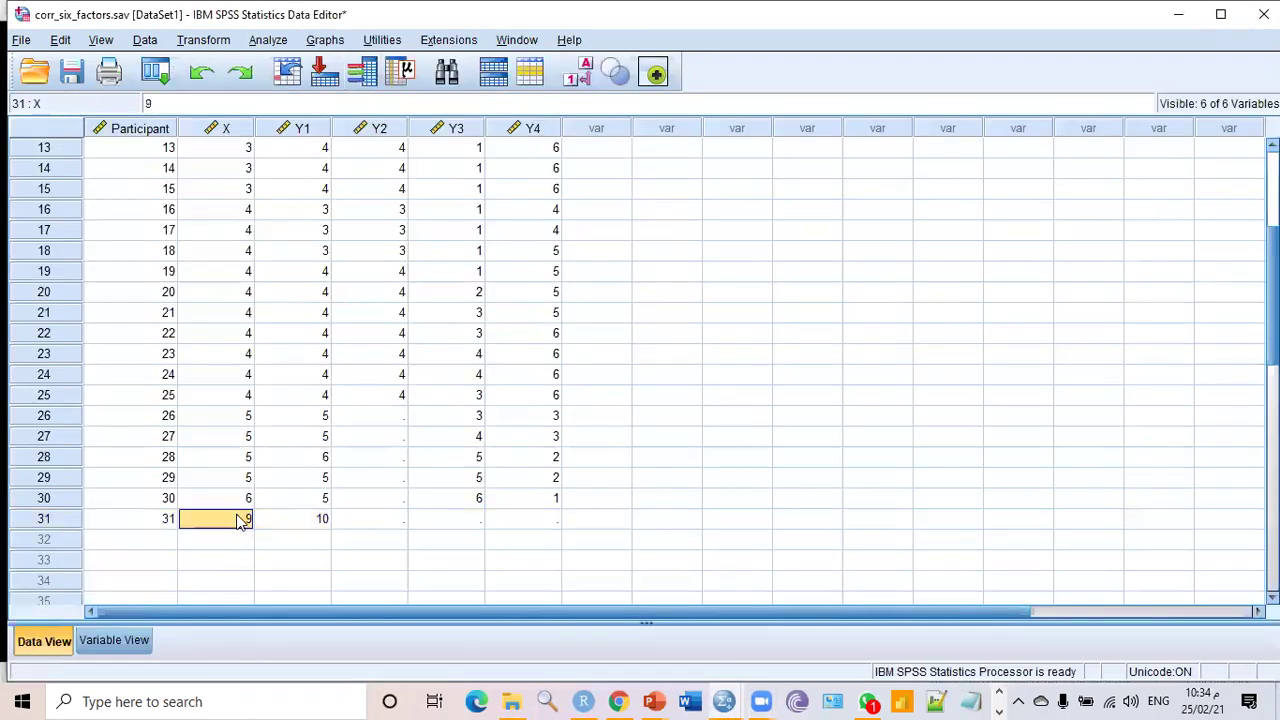
type("0")
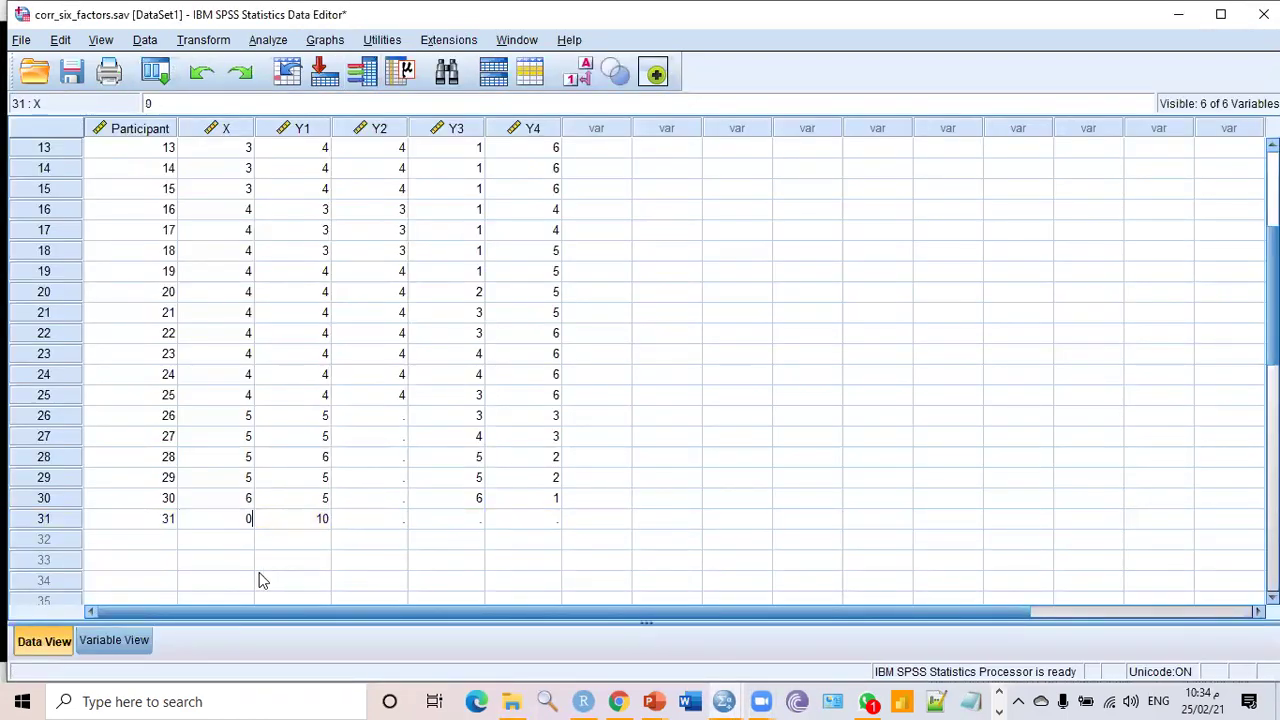
type("1")
key("BackSpace")
key("BackSpace")
type("1")
left_click(311, 507)
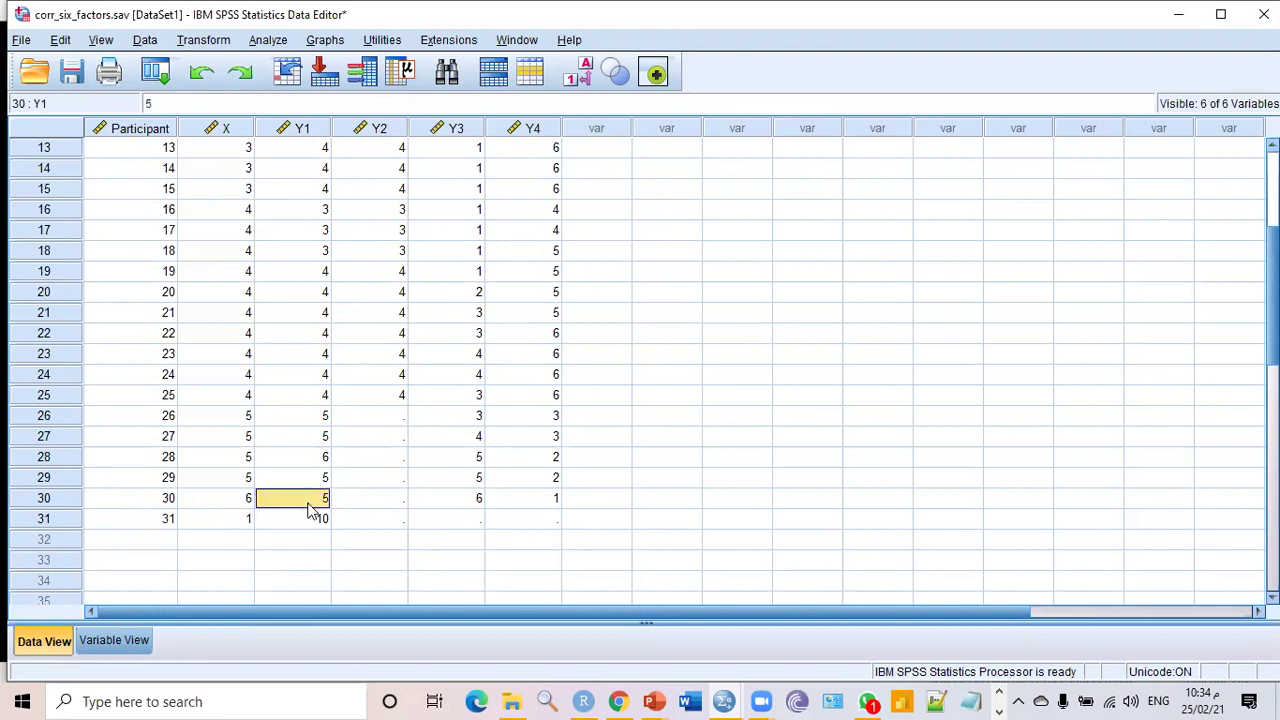
Step: Rerun the two-tailed Pearson correlation of X and Y1, and circle the X–Y1 coefficients in the new and previous tables for comparison
left_click(156, 78)
left_click(163, 101)
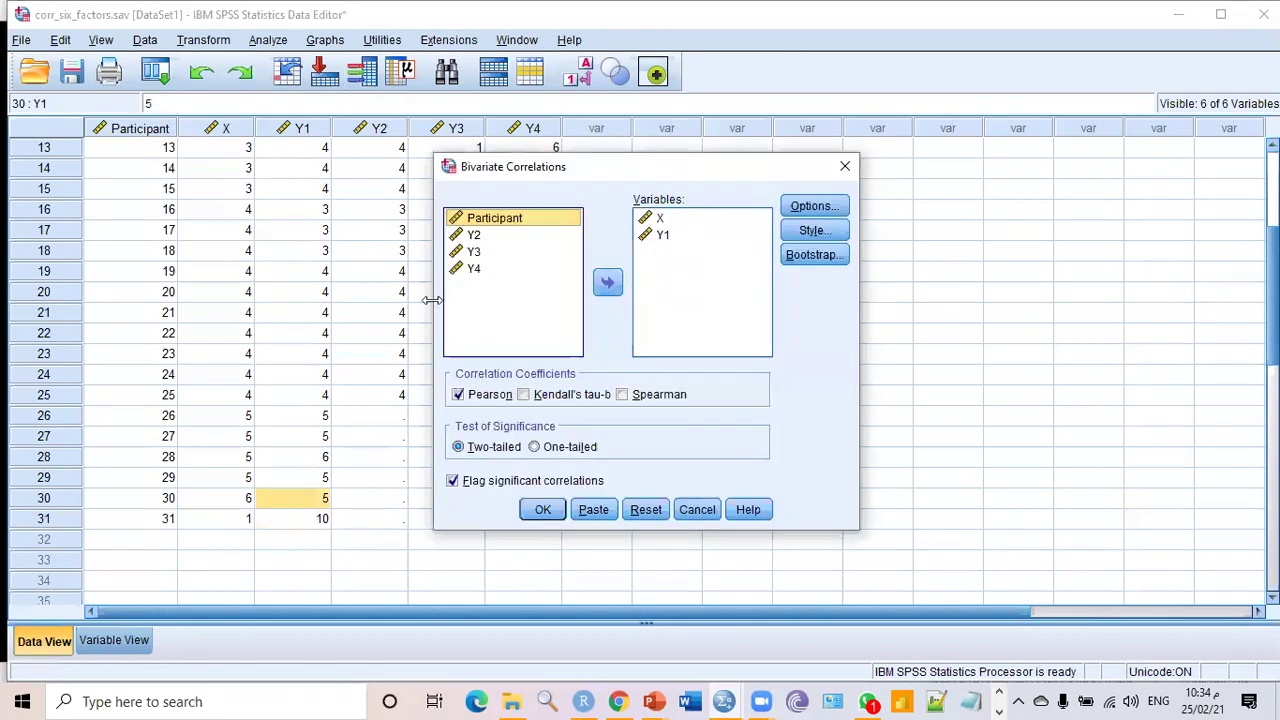
left_click(543, 509)
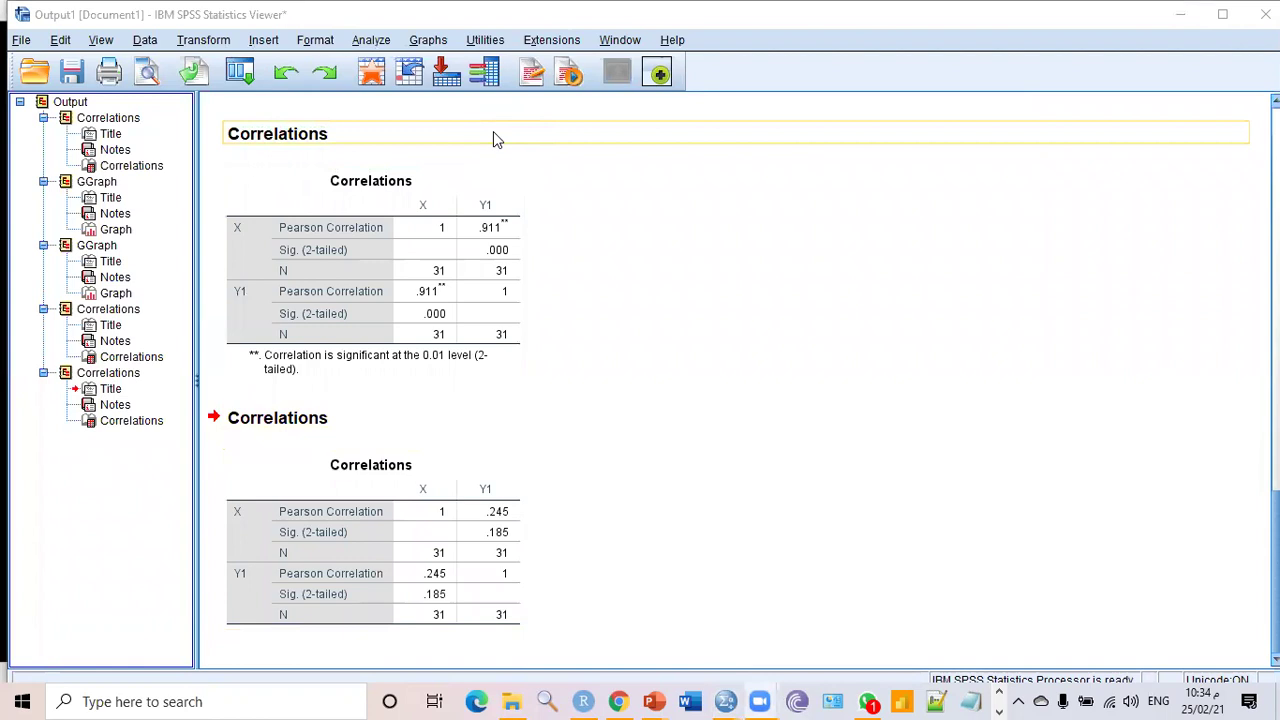
left_click_drag(467, 488, 472, 492)
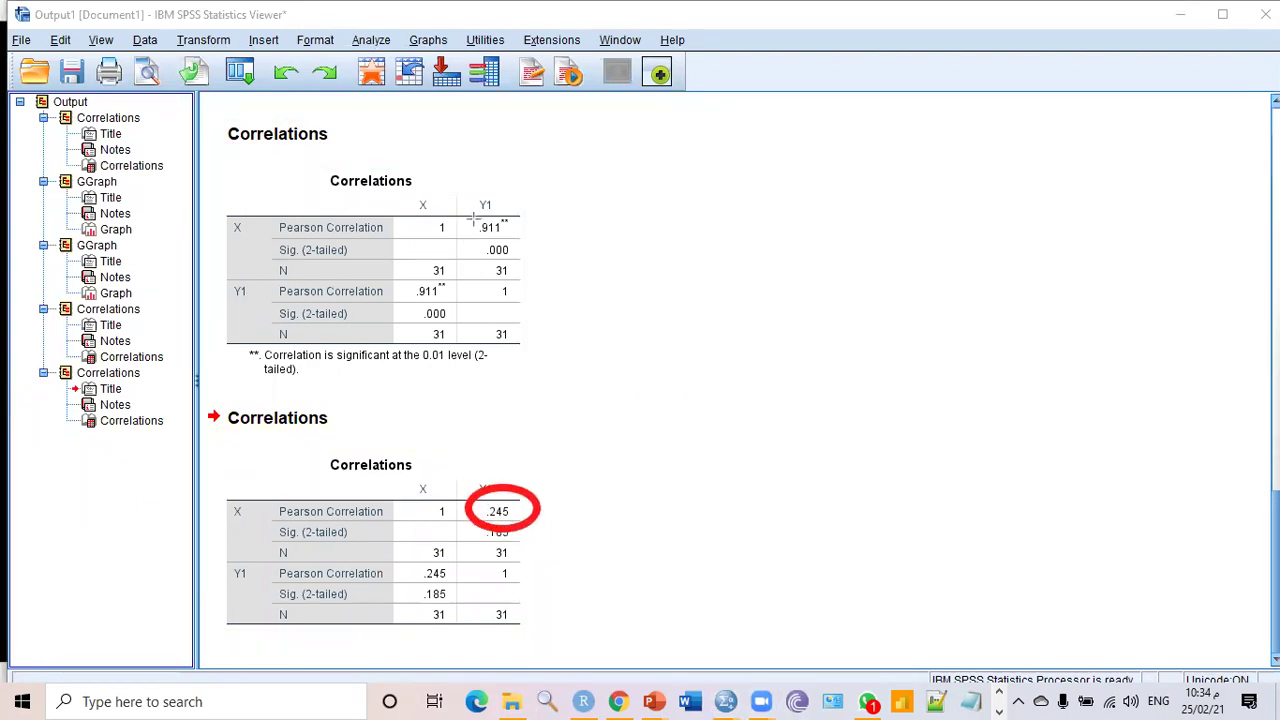
left_click_drag(511, 218, 531, 245)
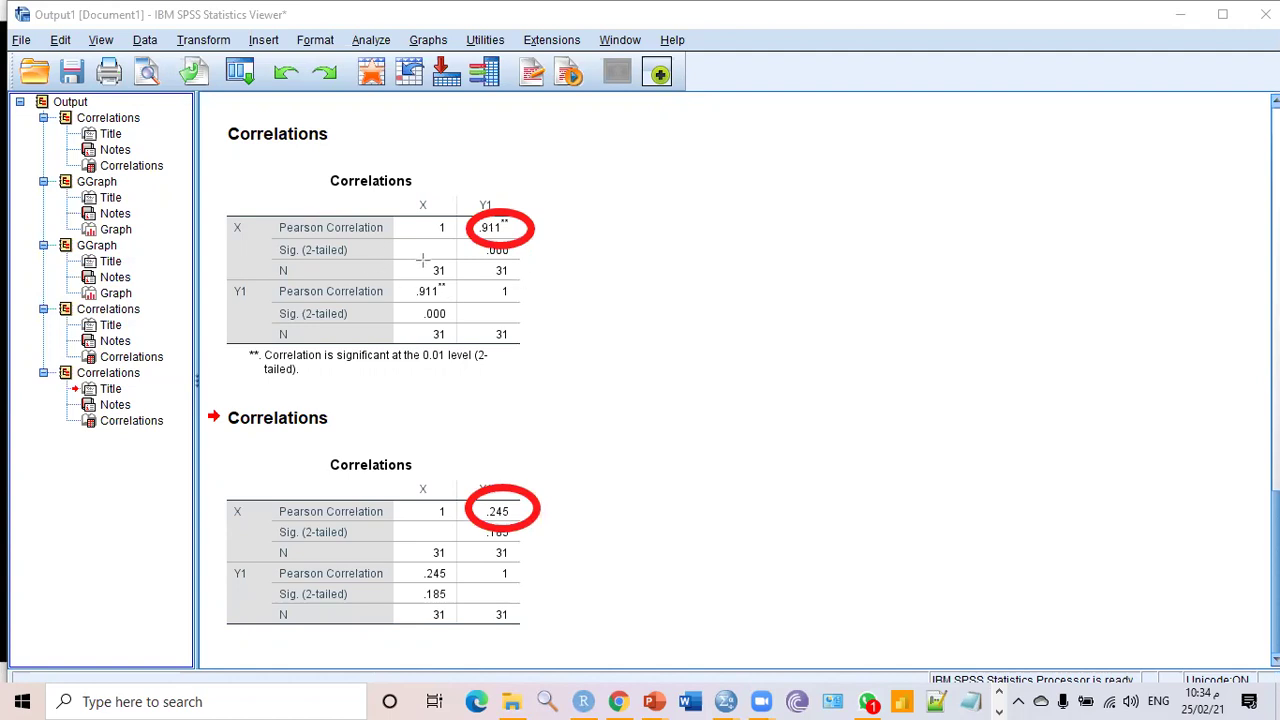
Step: Circle the sample size in the earlier Pearson table, link the X–Y1 coefficients of both tables, and clear the annotations
left_click_drag(408, 251, 474, 285)
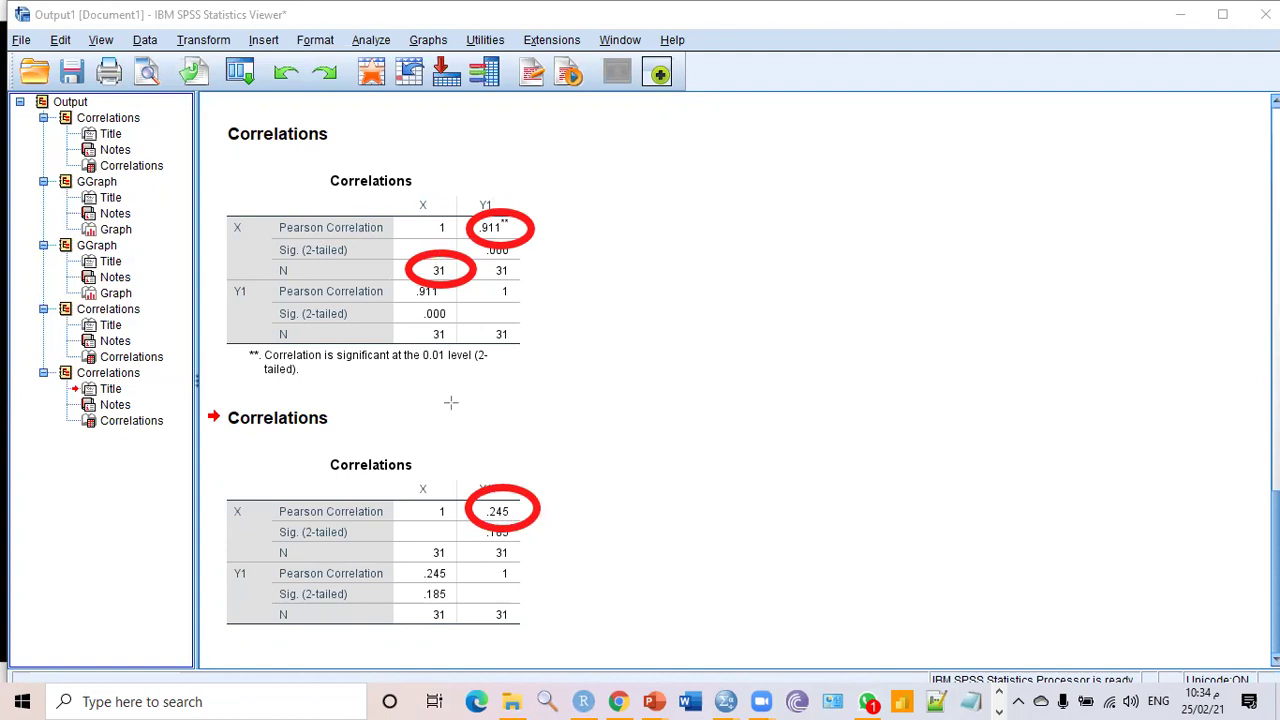
left_click_drag(501, 246, 527, 504)
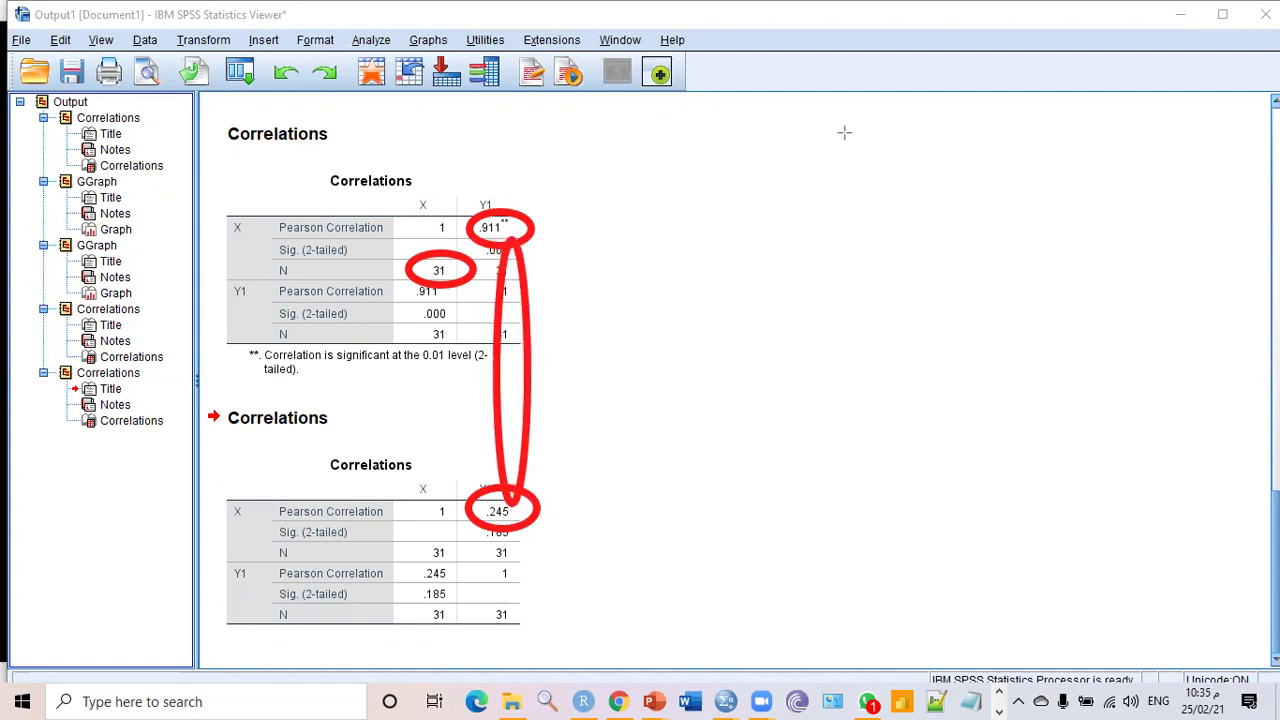
key("e")
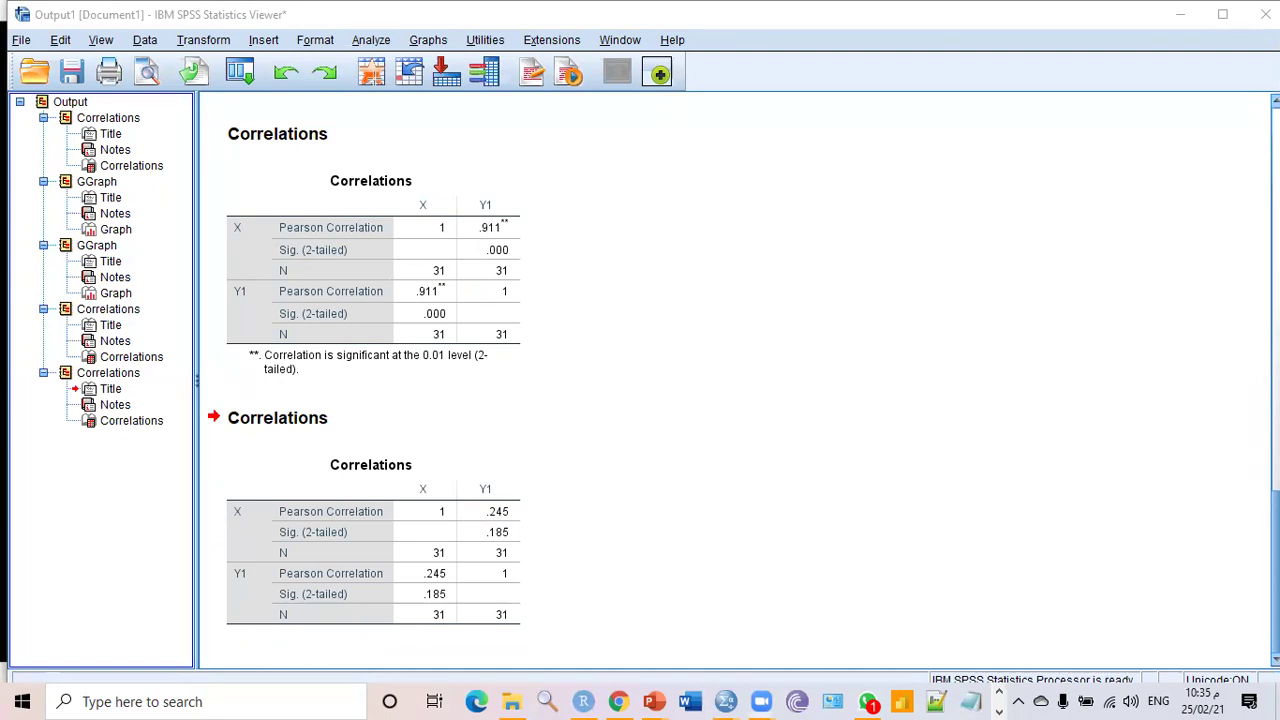
Step: Run an Explore analysis of X and Y1 with both statistics and plots, including descriptives and outliers
left_click(364, 42)
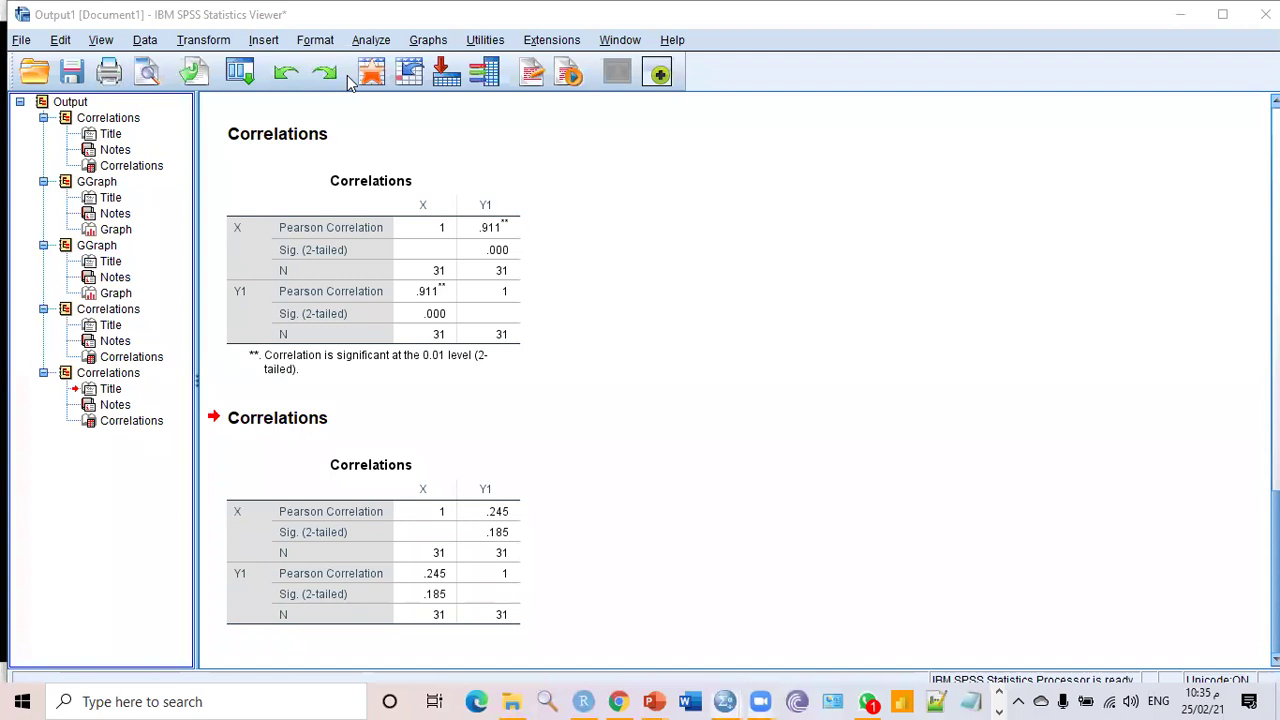
left_click(371, 40)
mouse_move(400, 86)
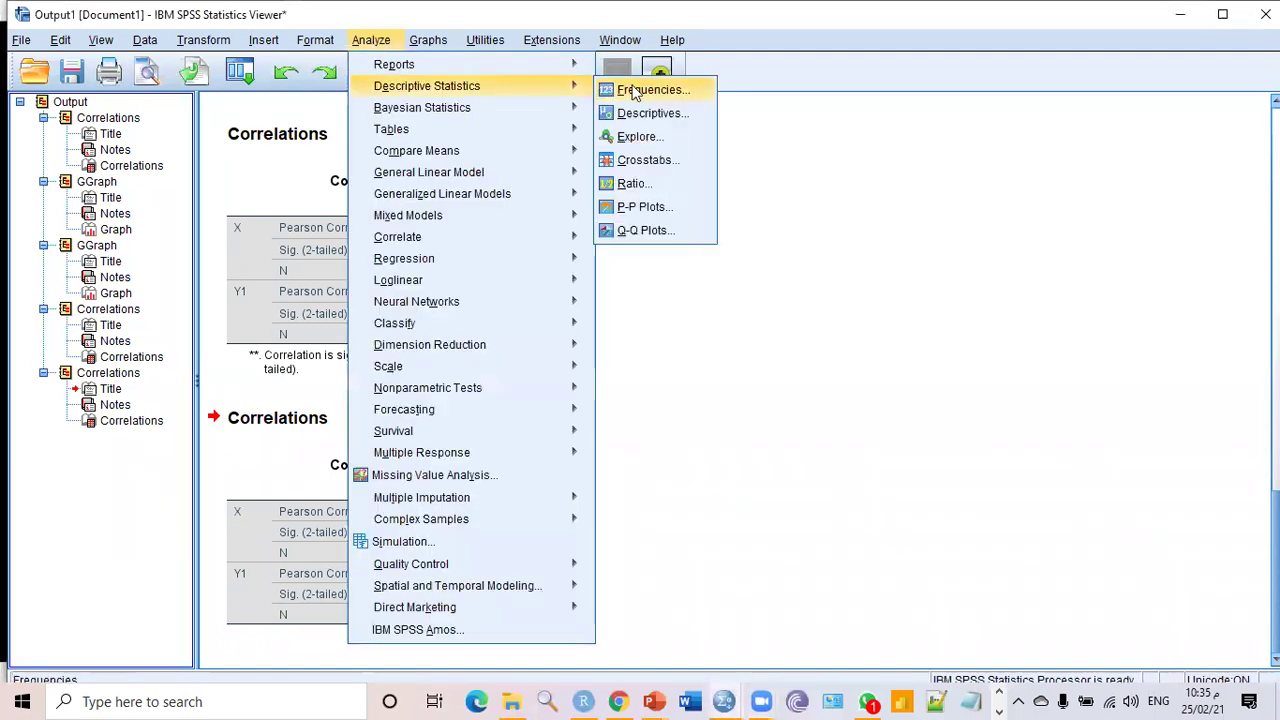
left_click(640, 136)
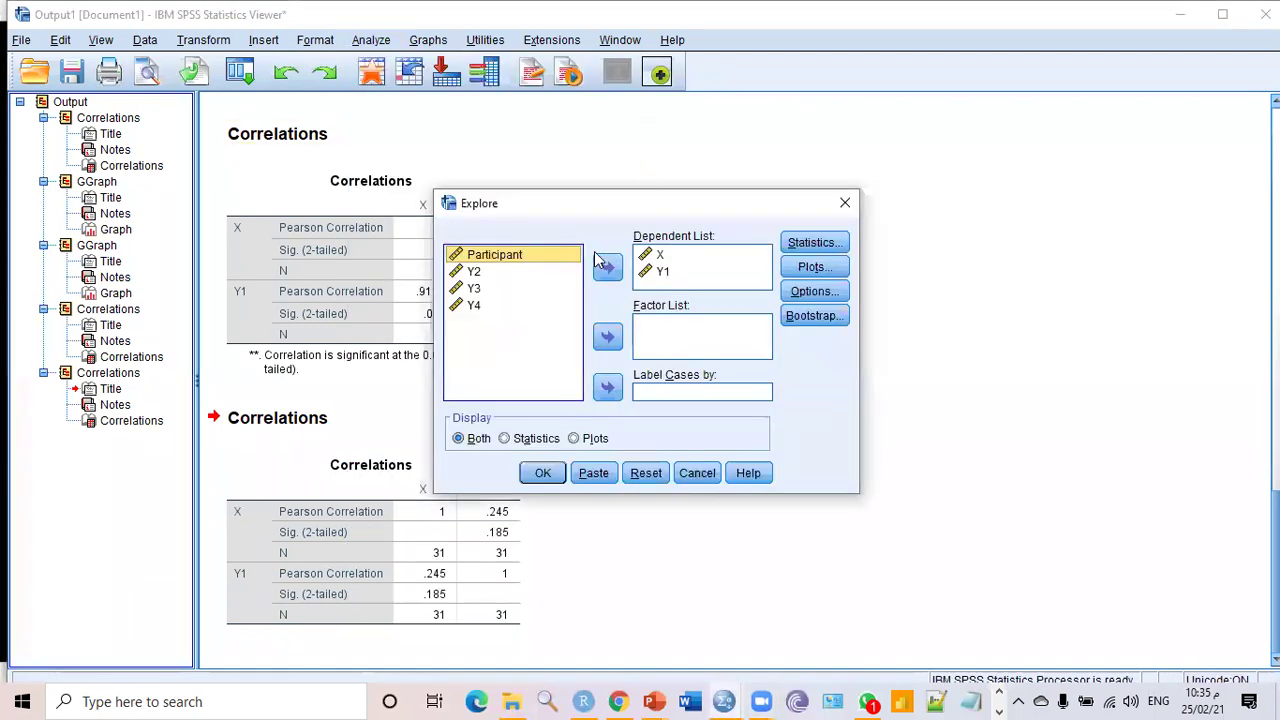
left_click(792, 248)
left_click(538, 360)
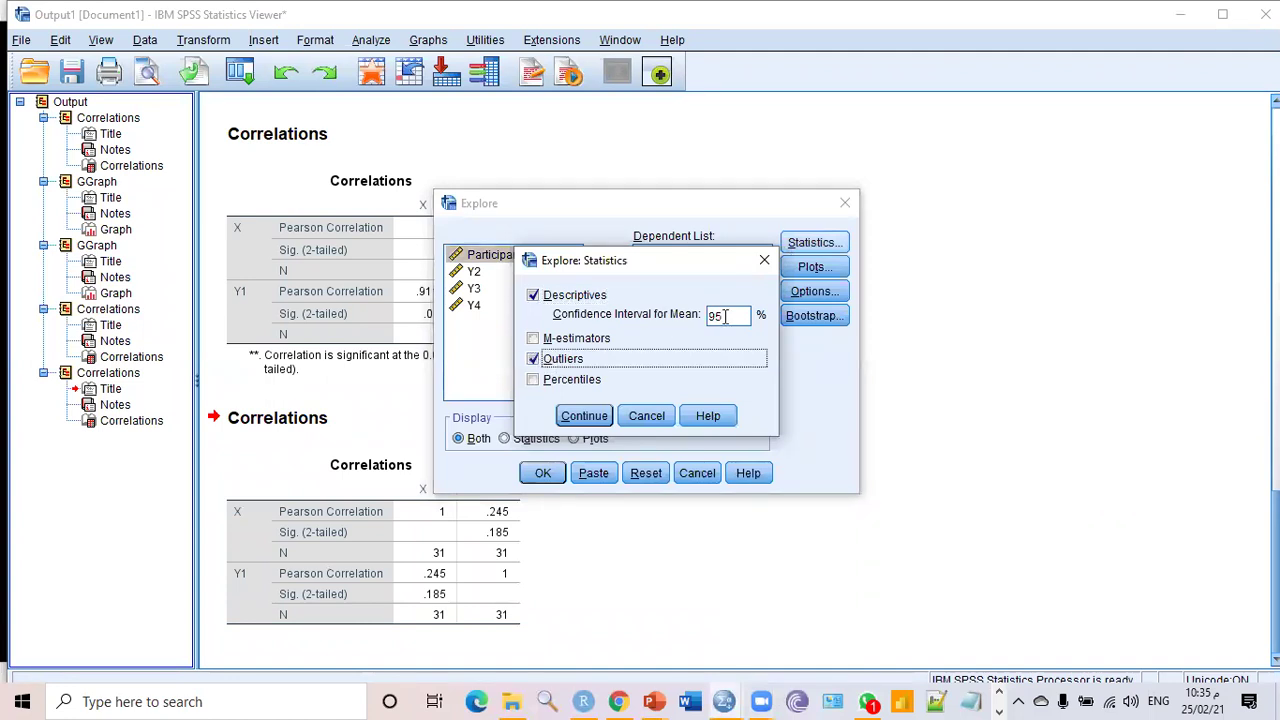
left_click(584, 416)
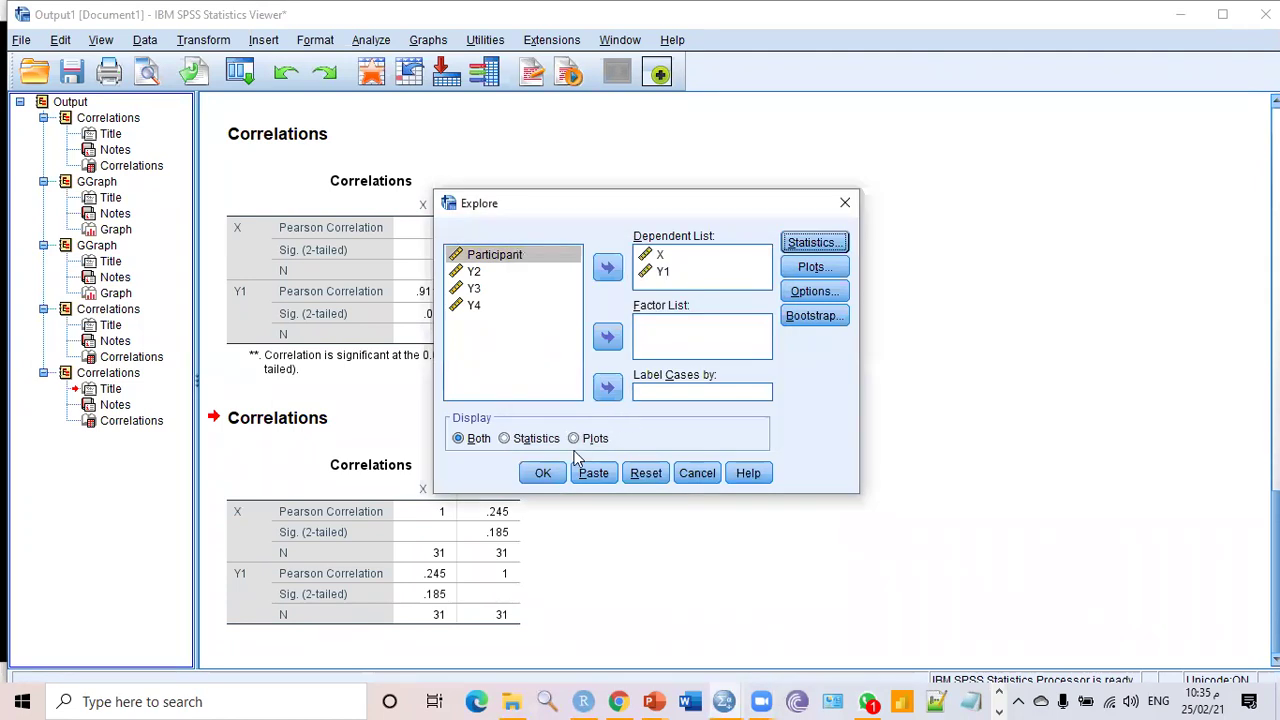
left_click(545, 473)
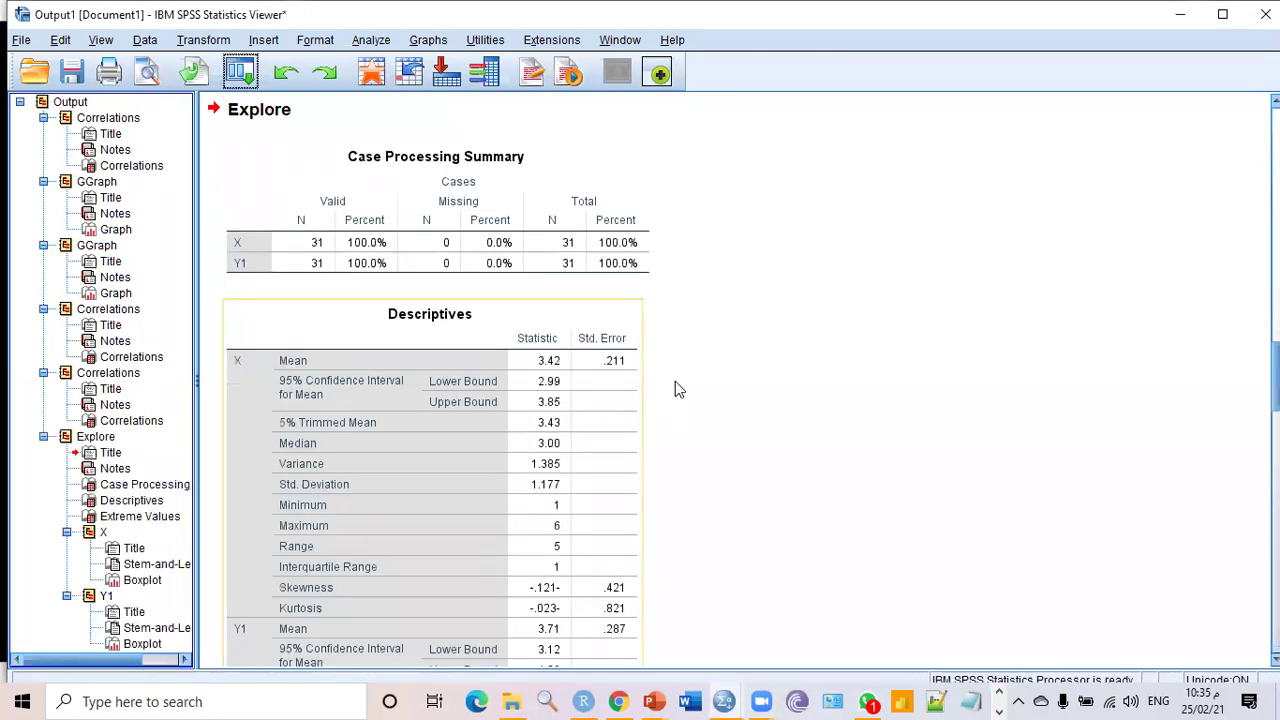
Step: Examine the Extreme Values table, box the highest and lowest cases of X and Y1, and clear the annotations
scroll(620, 455, "down", 5)
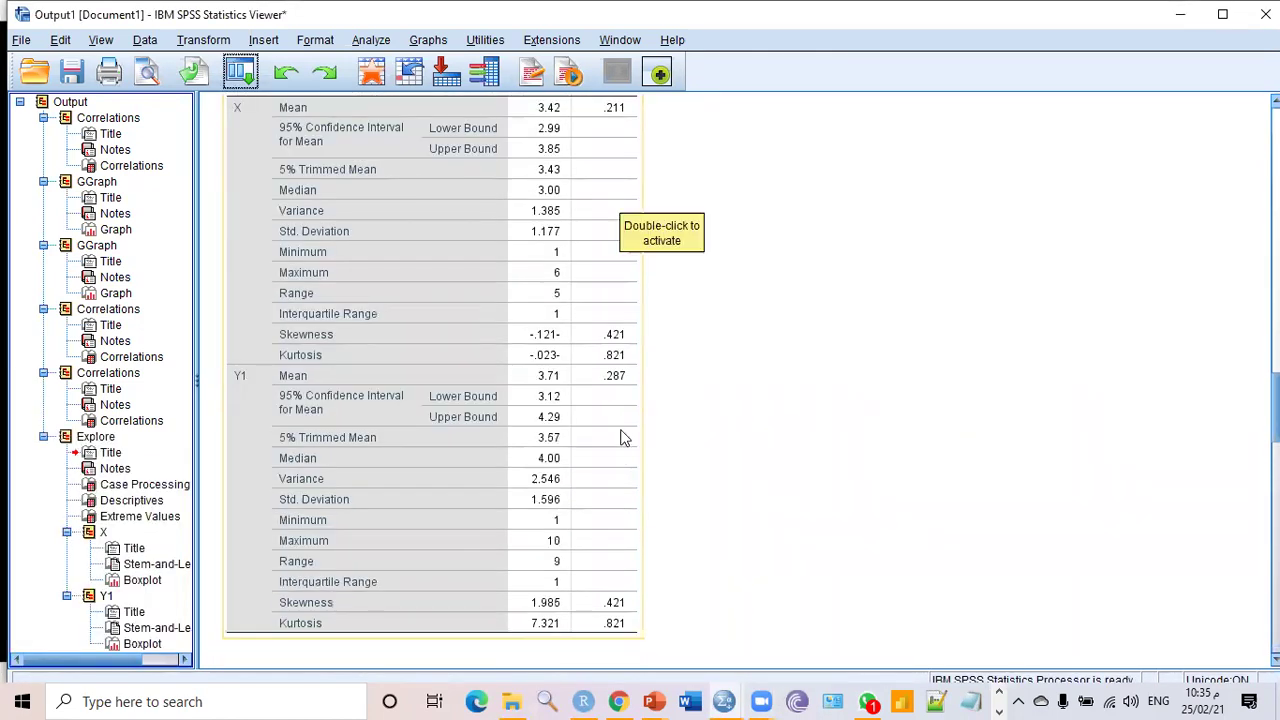
scroll(622, 440, "down", 12)
scroll(440, 357, "up", 2)
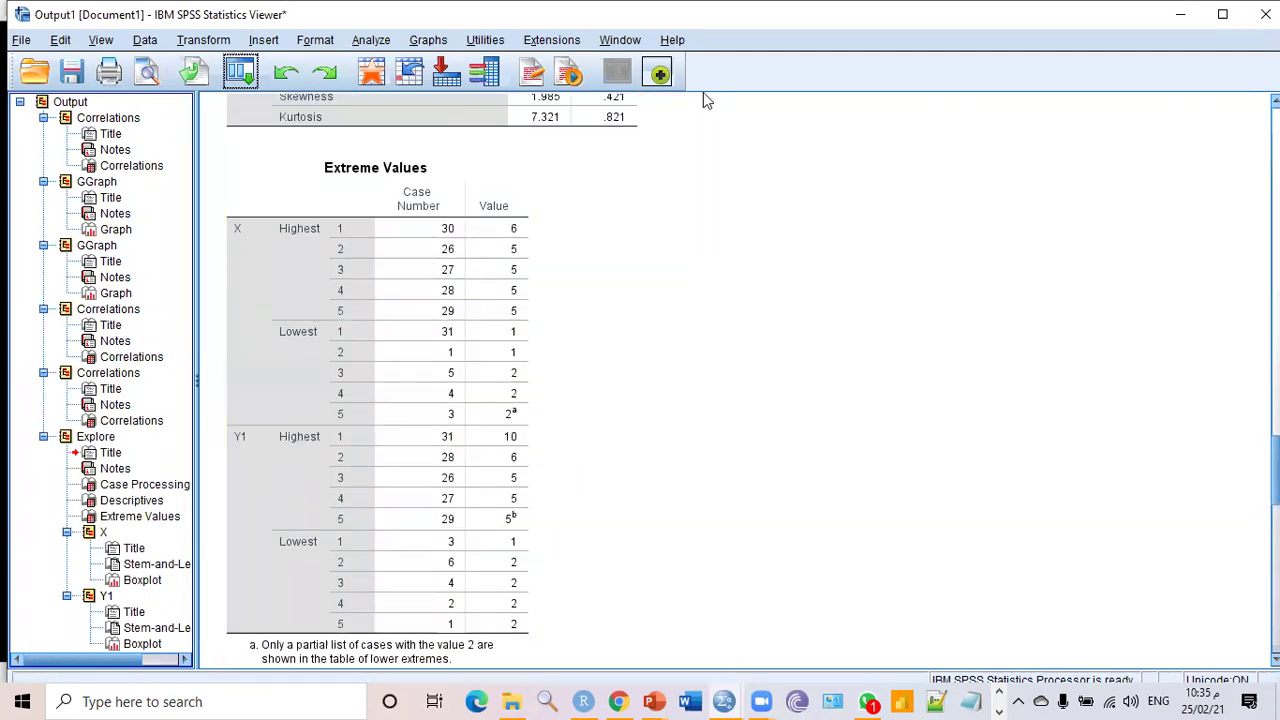
mouse_move(321, 211)
left_mouse_down()
mouse_move(536, 252)
mouse_move(563, 316)
left_mouse_up()
mouse_move(320, 320)
left_mouse_down()
mouse_move(446, 330)
mouse_move(572, 432)
left_mouse_up()
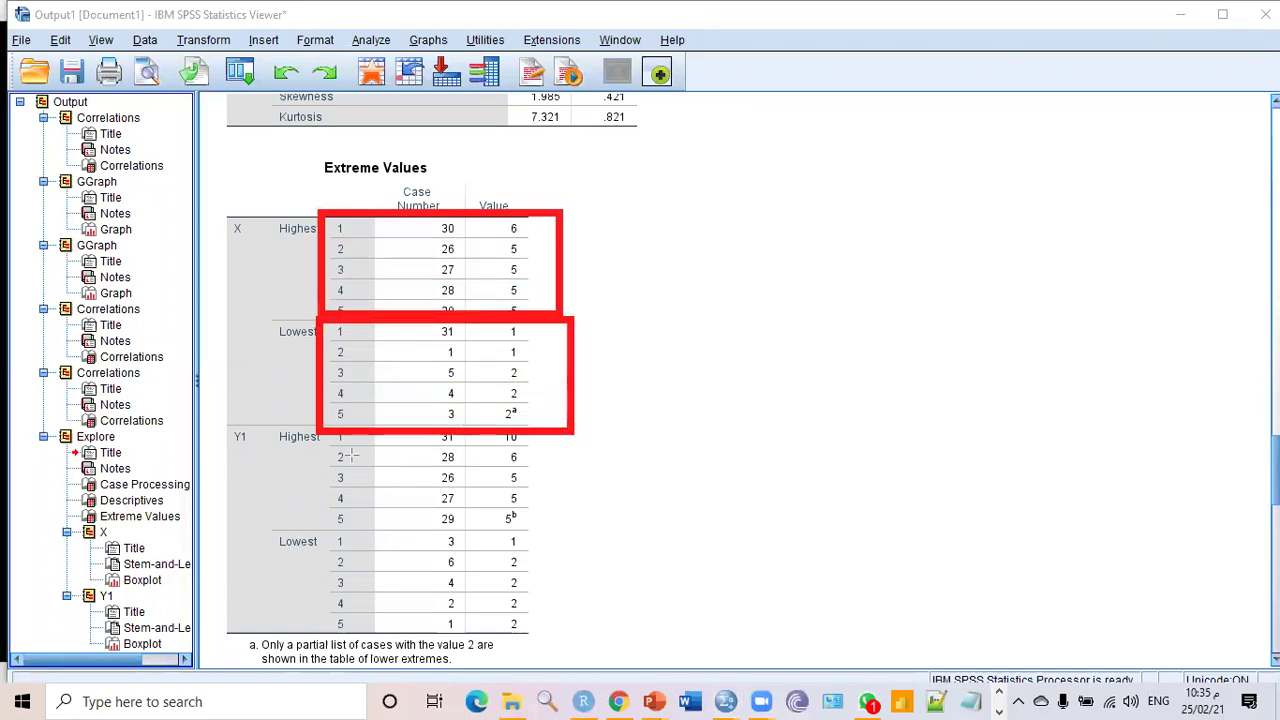
left_click_drag(307, 424, 572, 524)
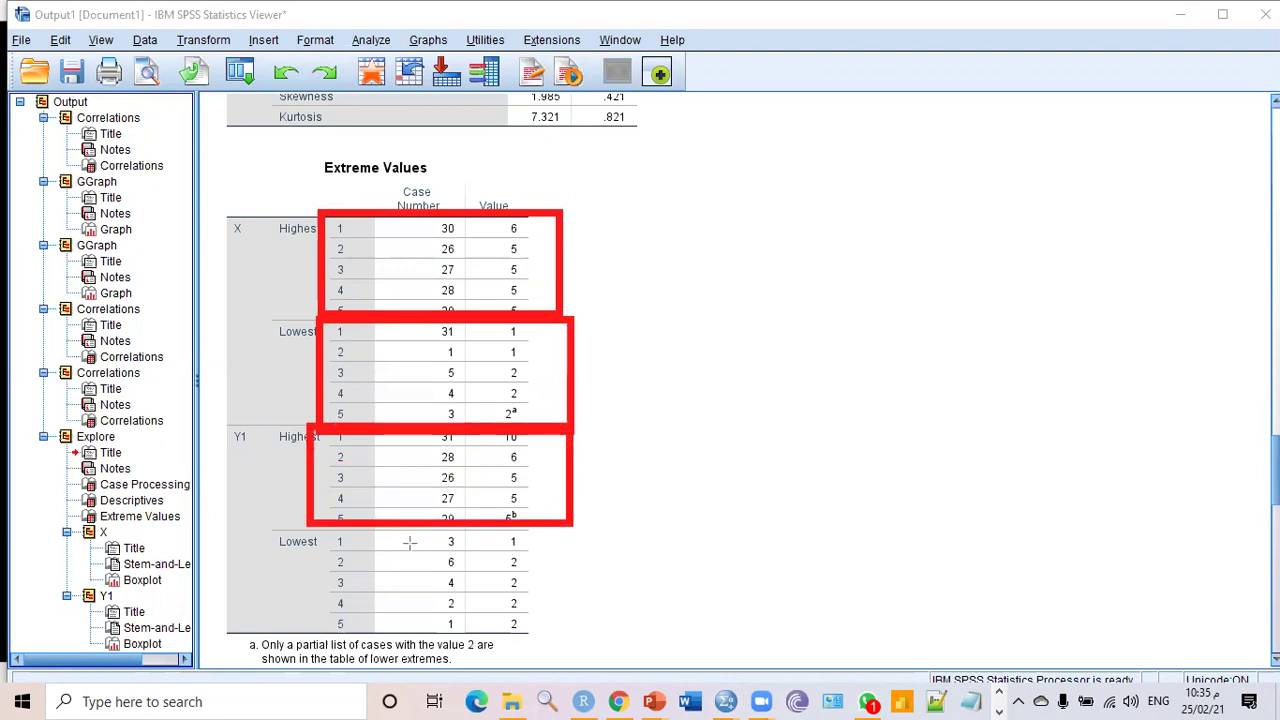
left_click_drag(316, 530, 534, 638)
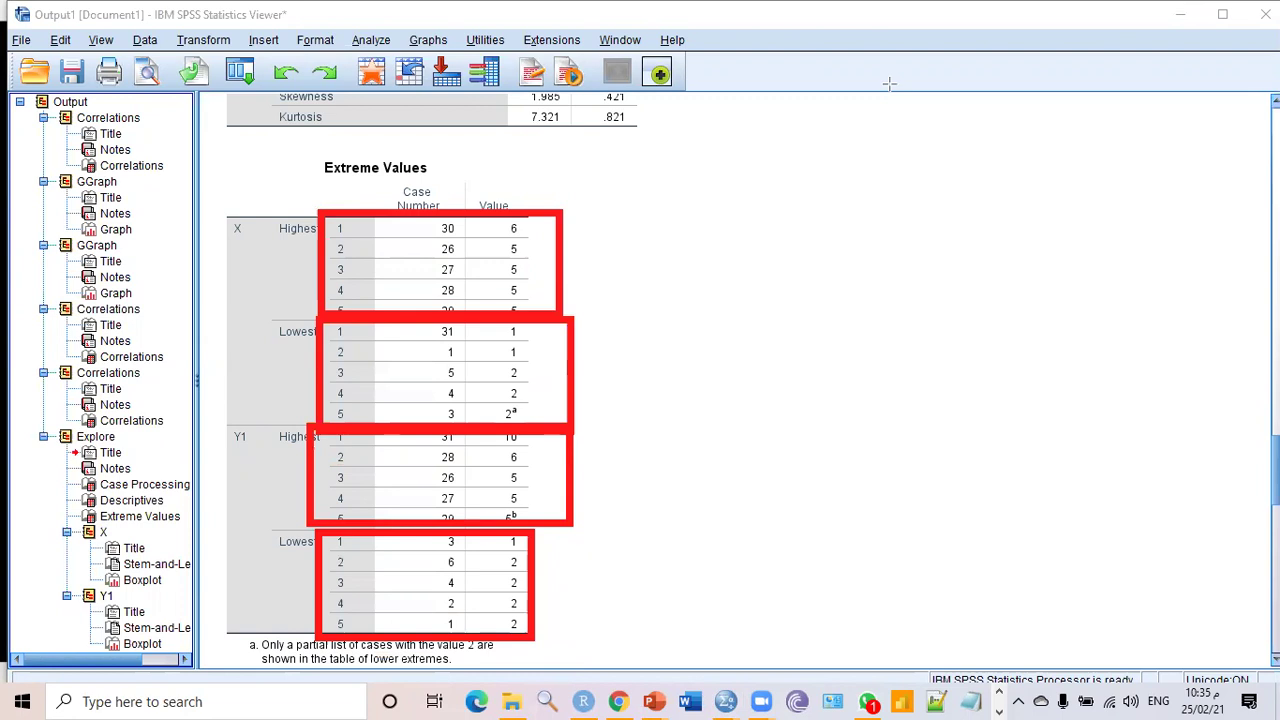
key("Escape")
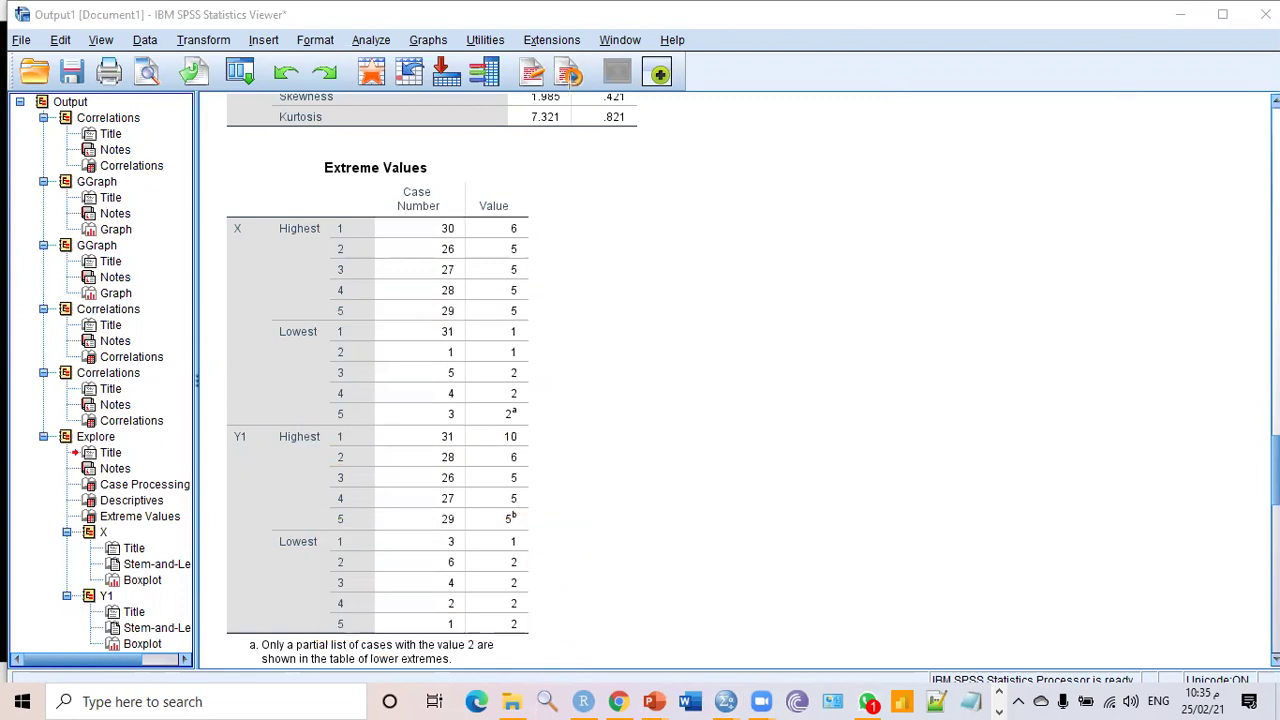
Step: Examine the boxplot of X, box the outlying cases 30, 1 and 31, and clear the annotations
scroll(640, 380, "down", 15)
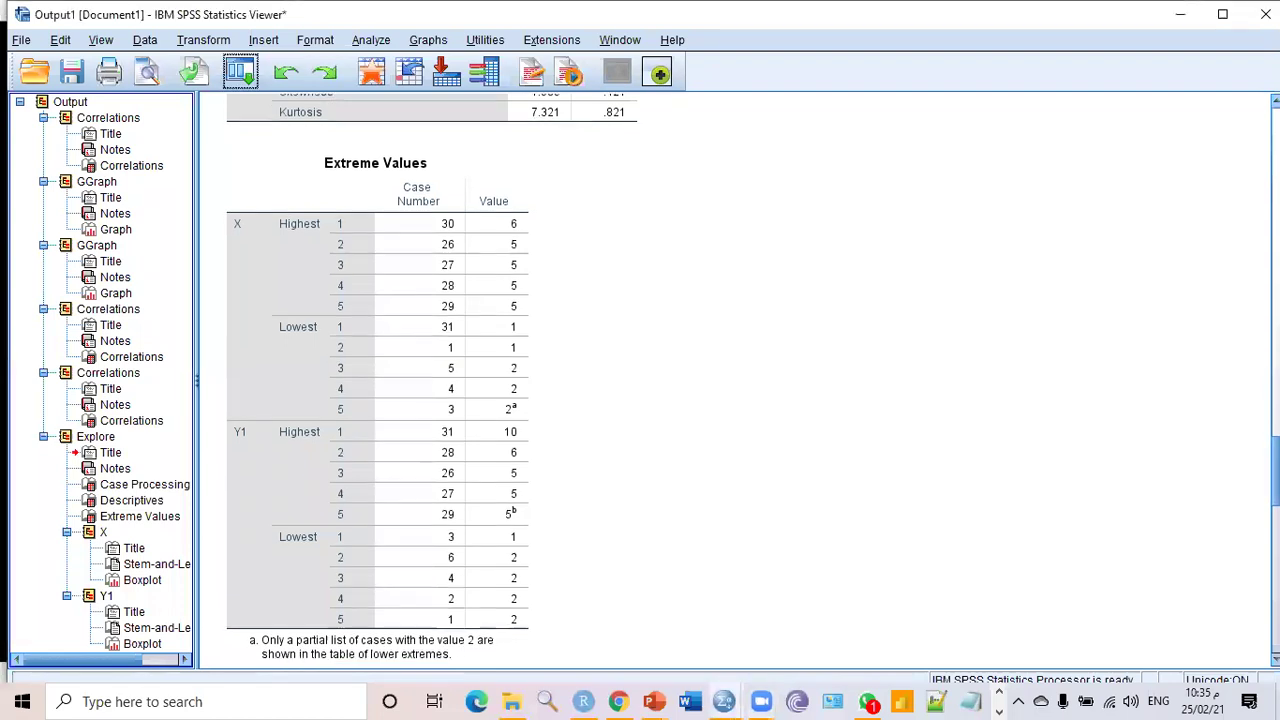
scroll(640, 380, "down", 5)
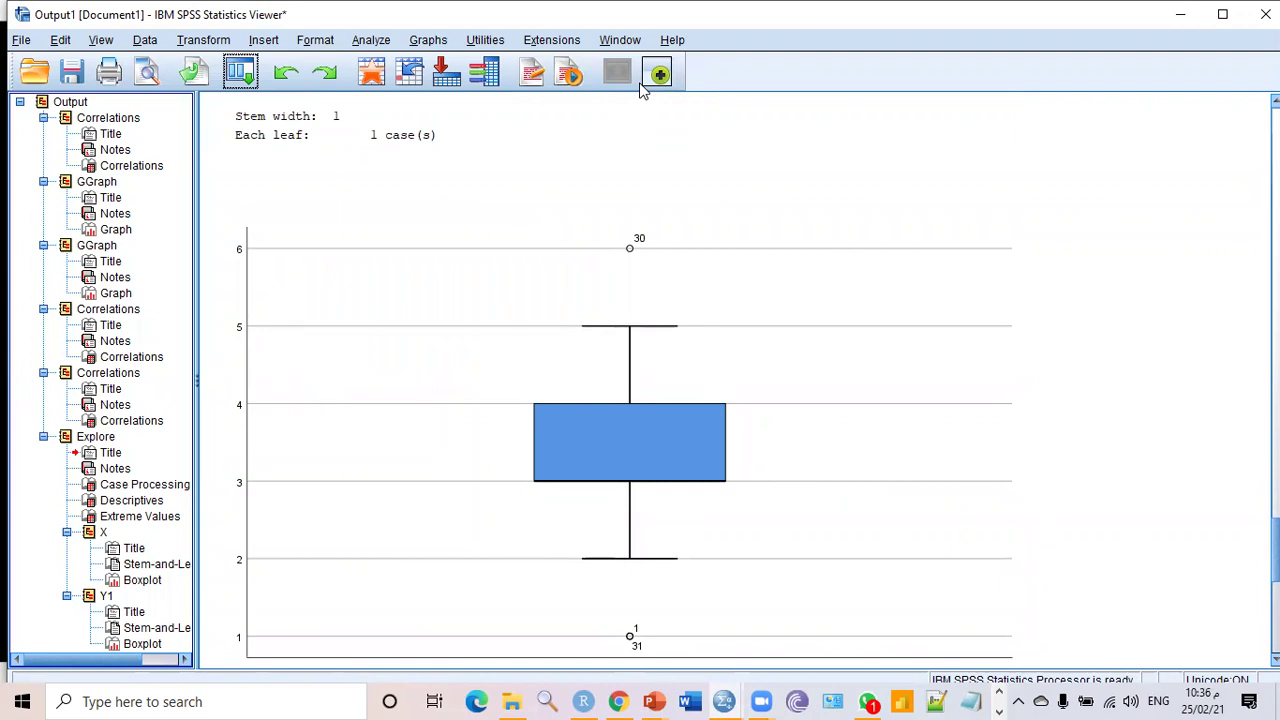
left_click_drag(580, 217, 680, 273)
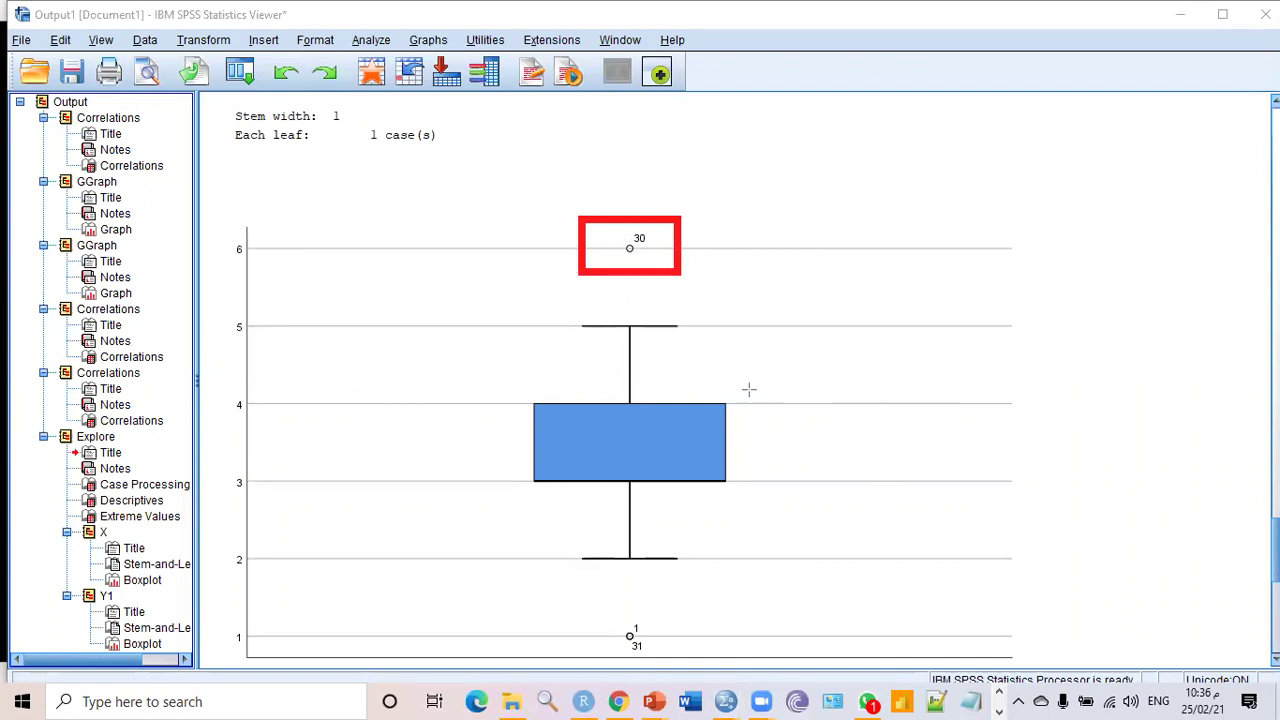
mouse_move(587, 596)
left_mouse_down()
mouse_move(672, 598)
mouse_move(689, 659)
left_mouse_up()
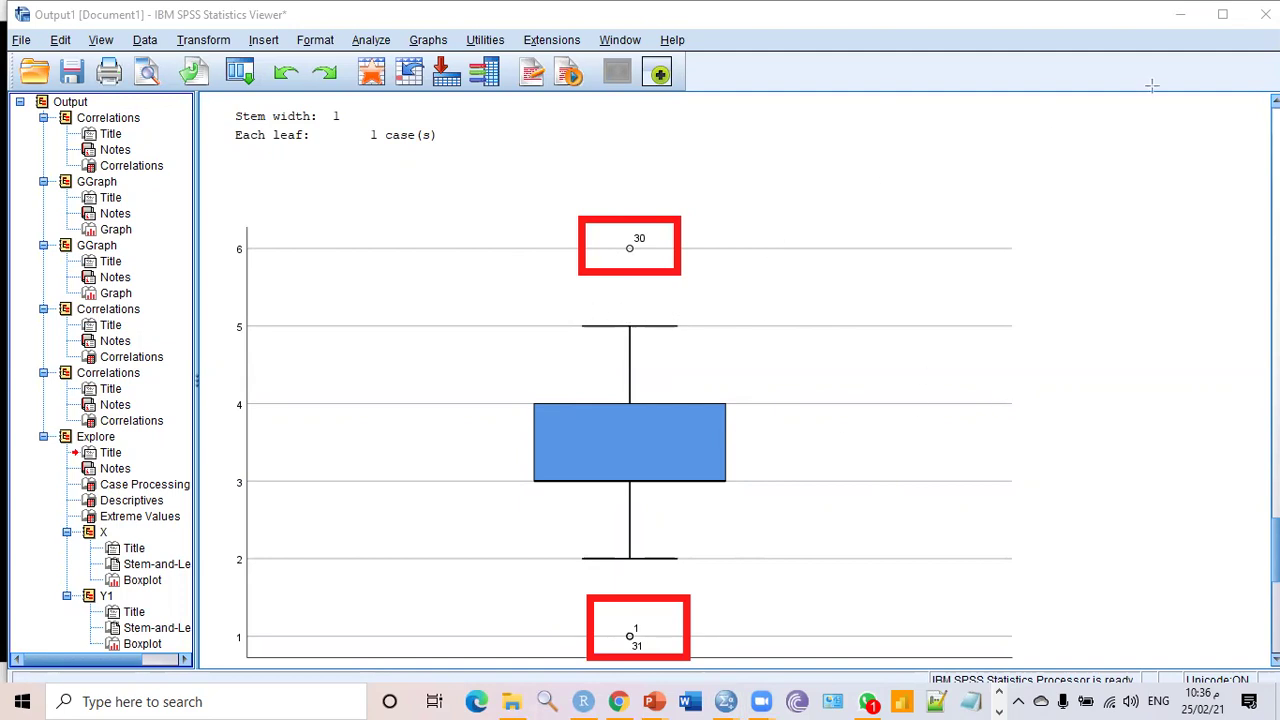
key("e")
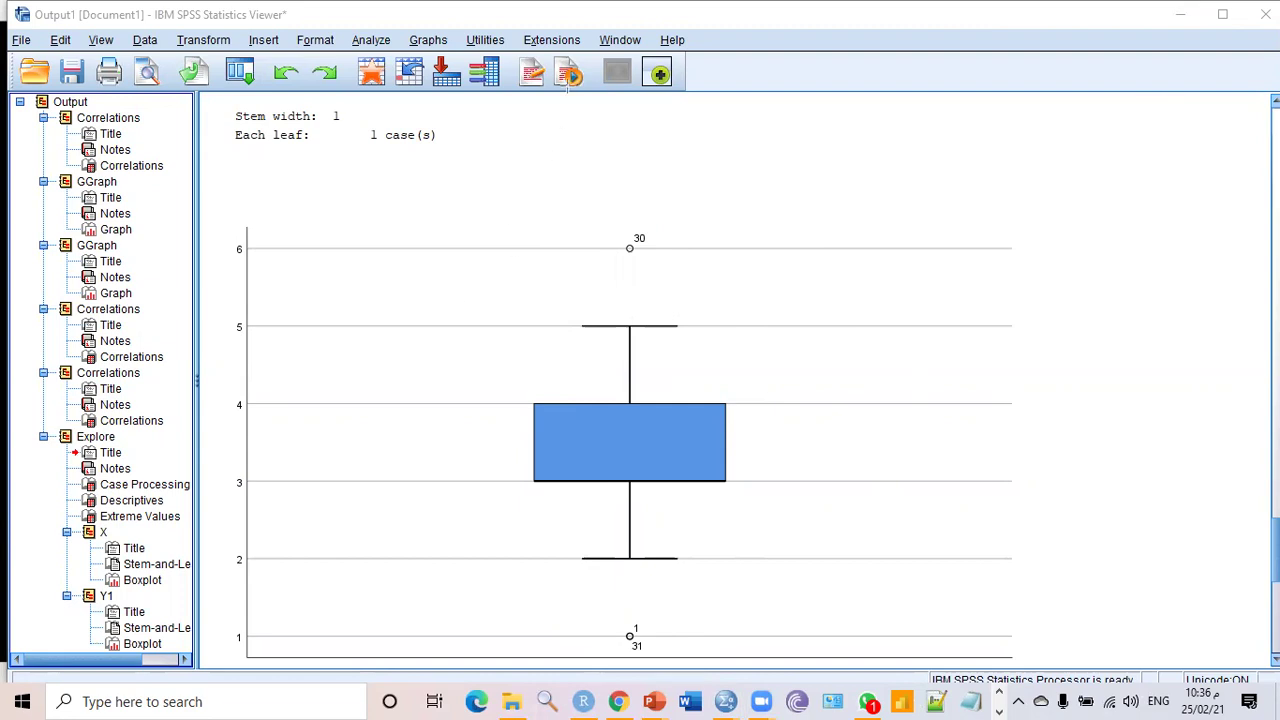
Step: Examine the boxplot of Y1 and mark the outlying cases 31, 28 and 3
scroll(667, 626, "down", 5)
scroll(667, 626, "up", 1)
scroll(667, 626, "down", 1)
left_click(667, 626)
left_click(817, 137)
left_click(709, 205)
left_click(971, 134)
left_click(1052, 92)
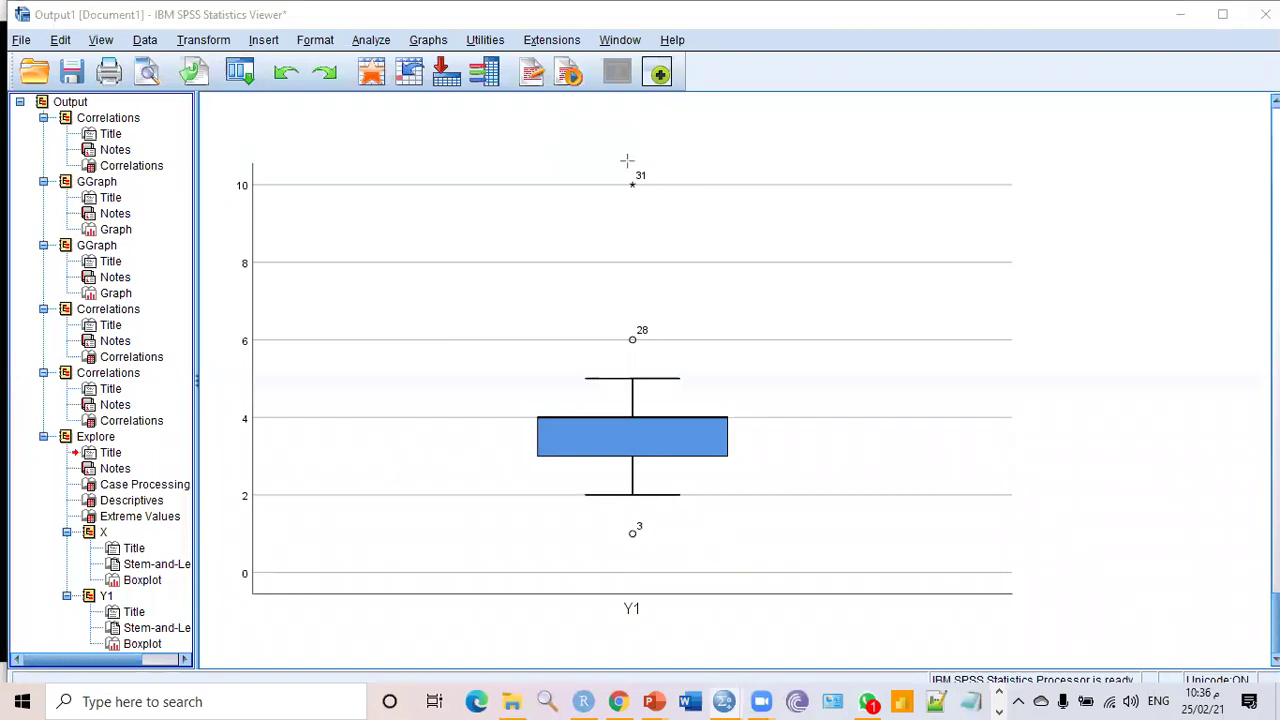
left_click_drag(594, 148, 677, 212)
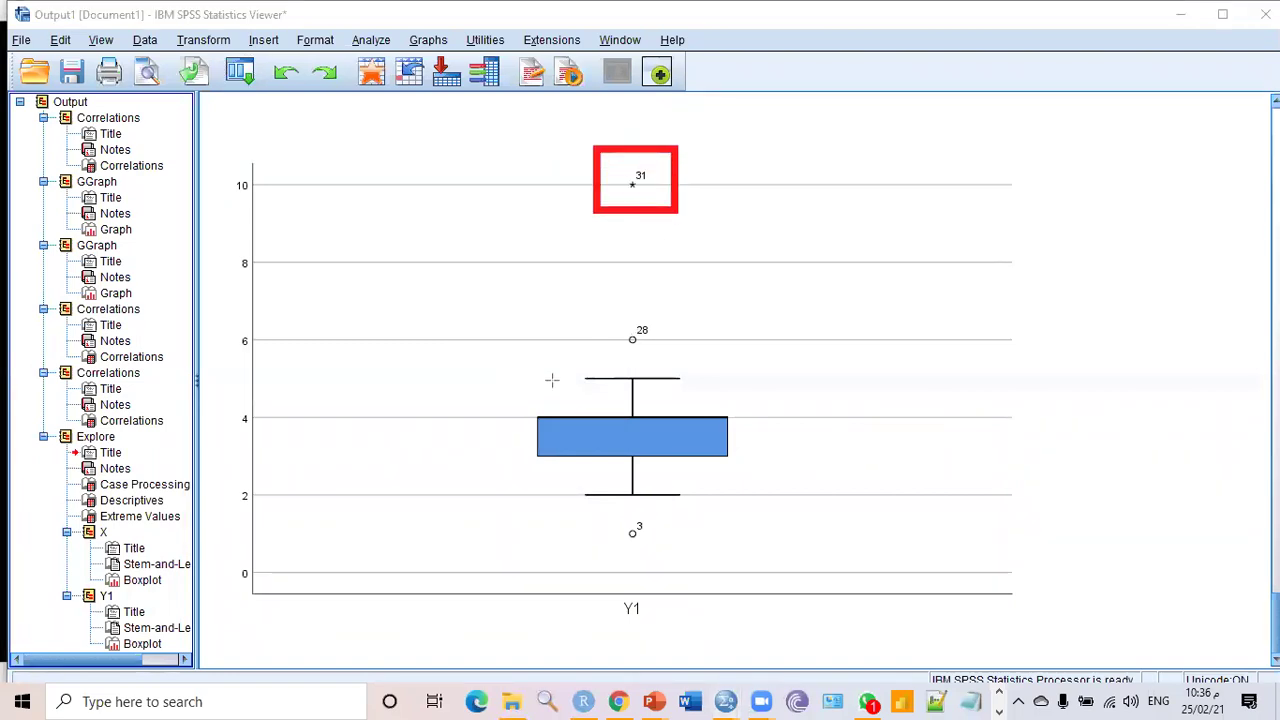
mouse_move(578, 295)
left_mouse_down()
mouse_move(645, 315)
mouse_move(679, 356)
left_mouse_up()
left_click_drag(665, 541, 667, 550)
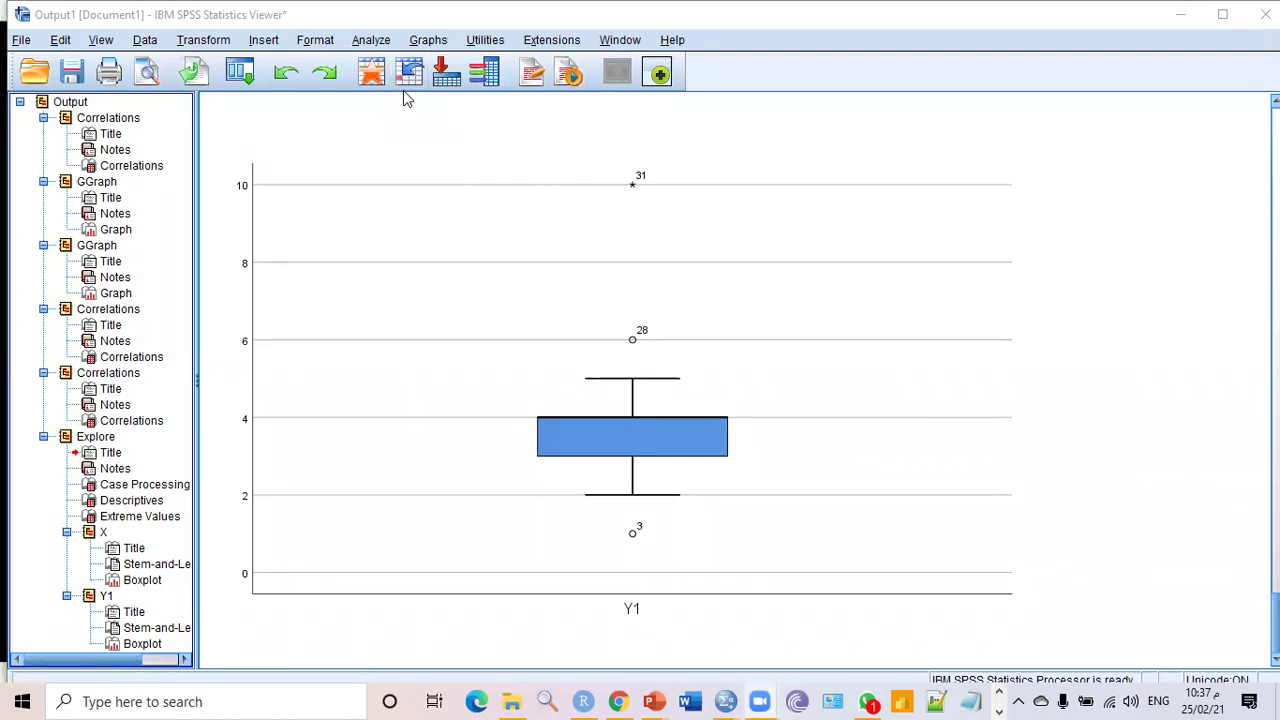
Step: Run a two-tailed bivariate correlation of X and Y1 with both Pearson and Spearman coefficients, and select the Spearman results table
left_click(380, 42)
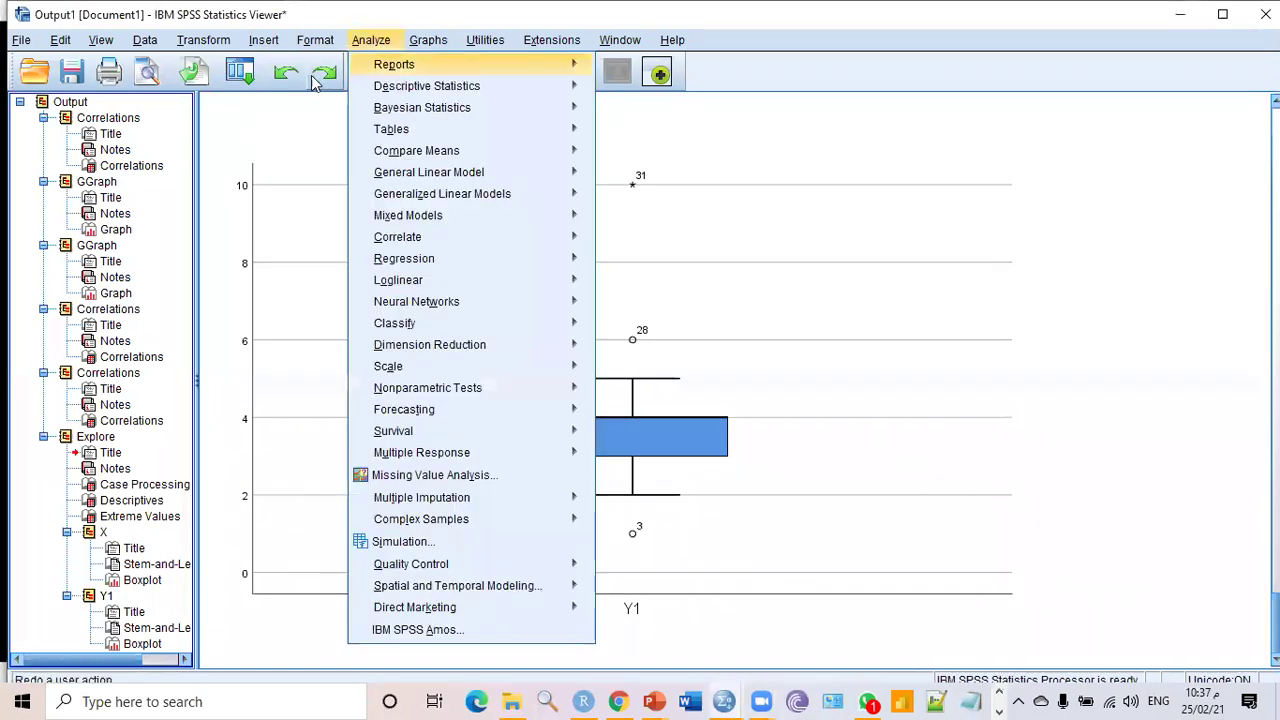
left_click(669, 147)
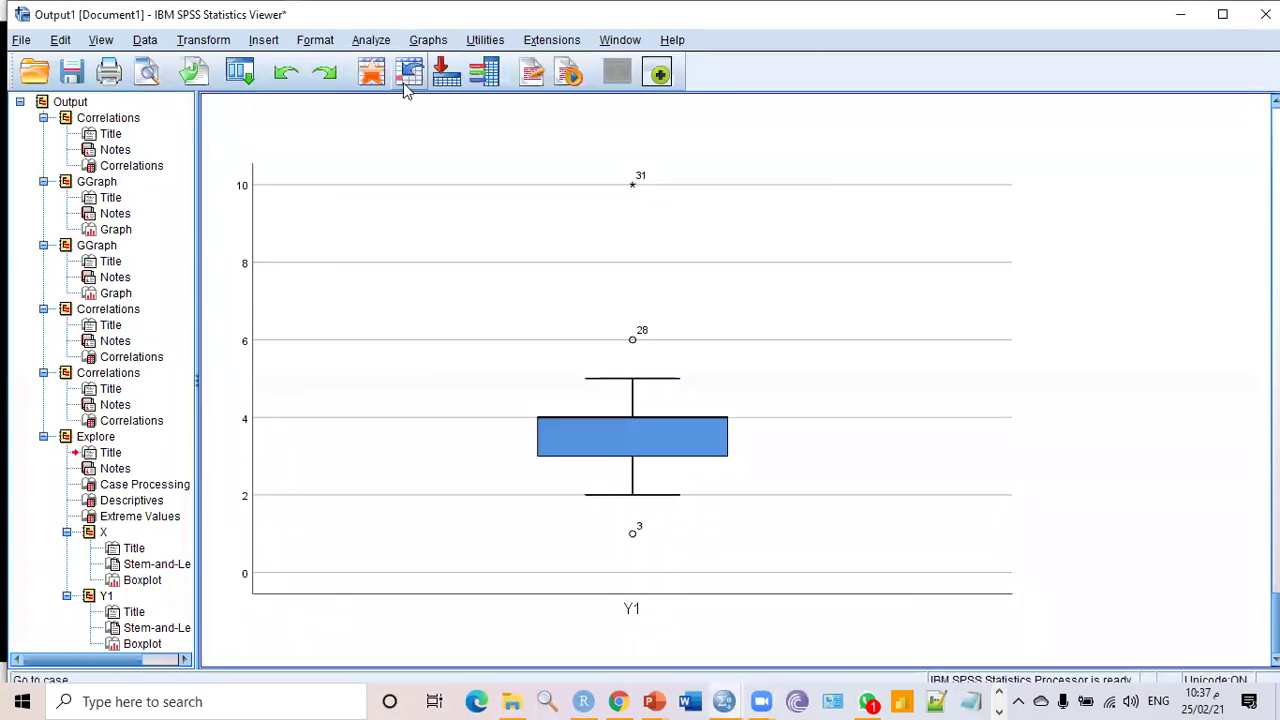
left_click(371, 74)
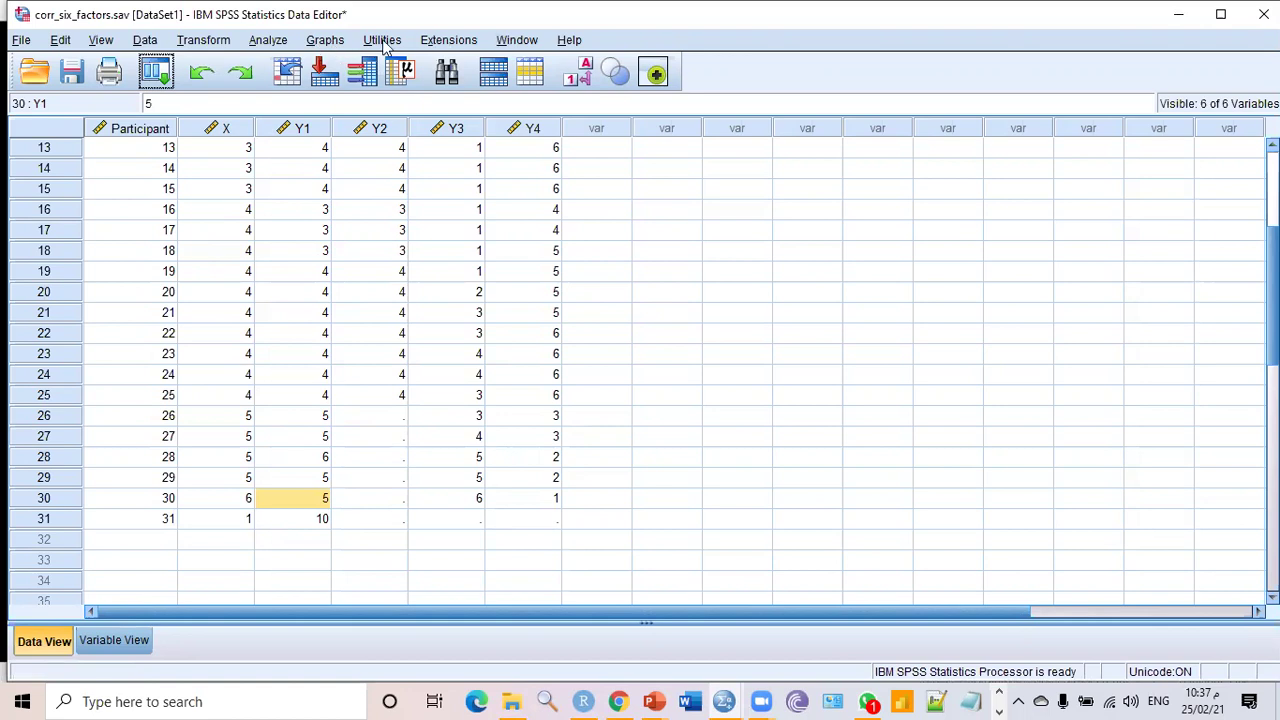
left_click(268, 40)
mouse_move(320, 236)
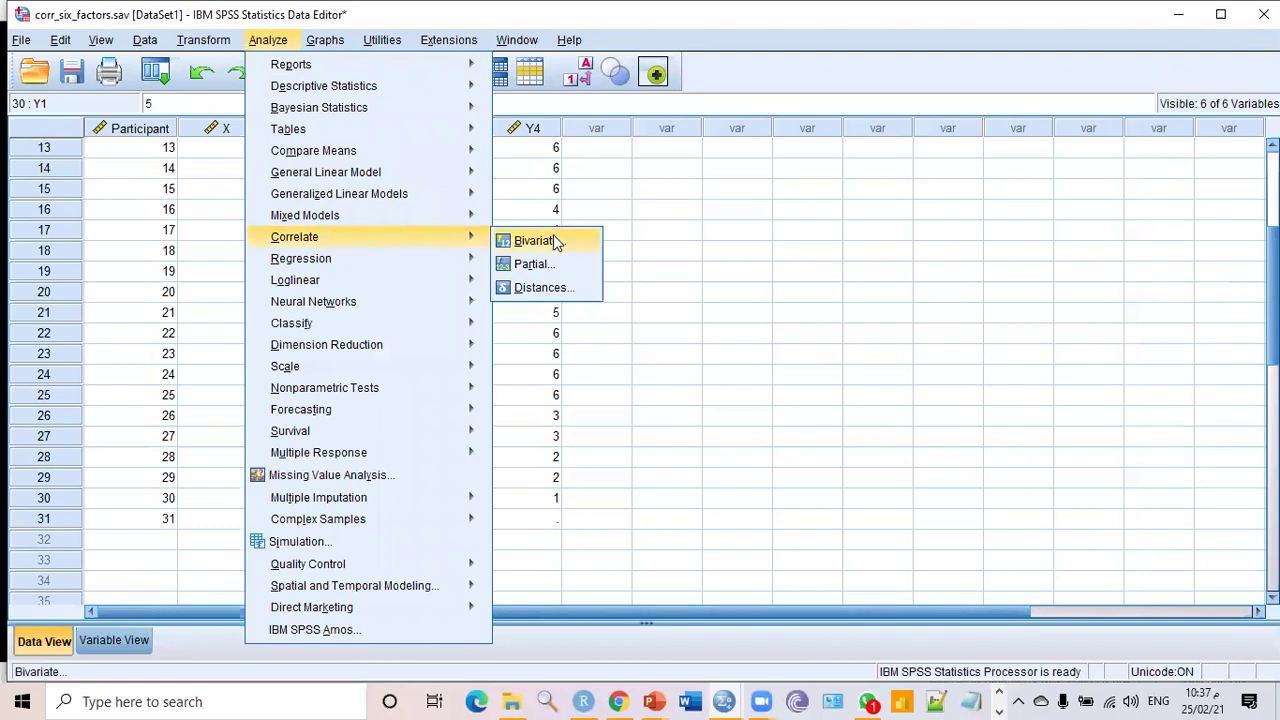
left_click(553, 238)
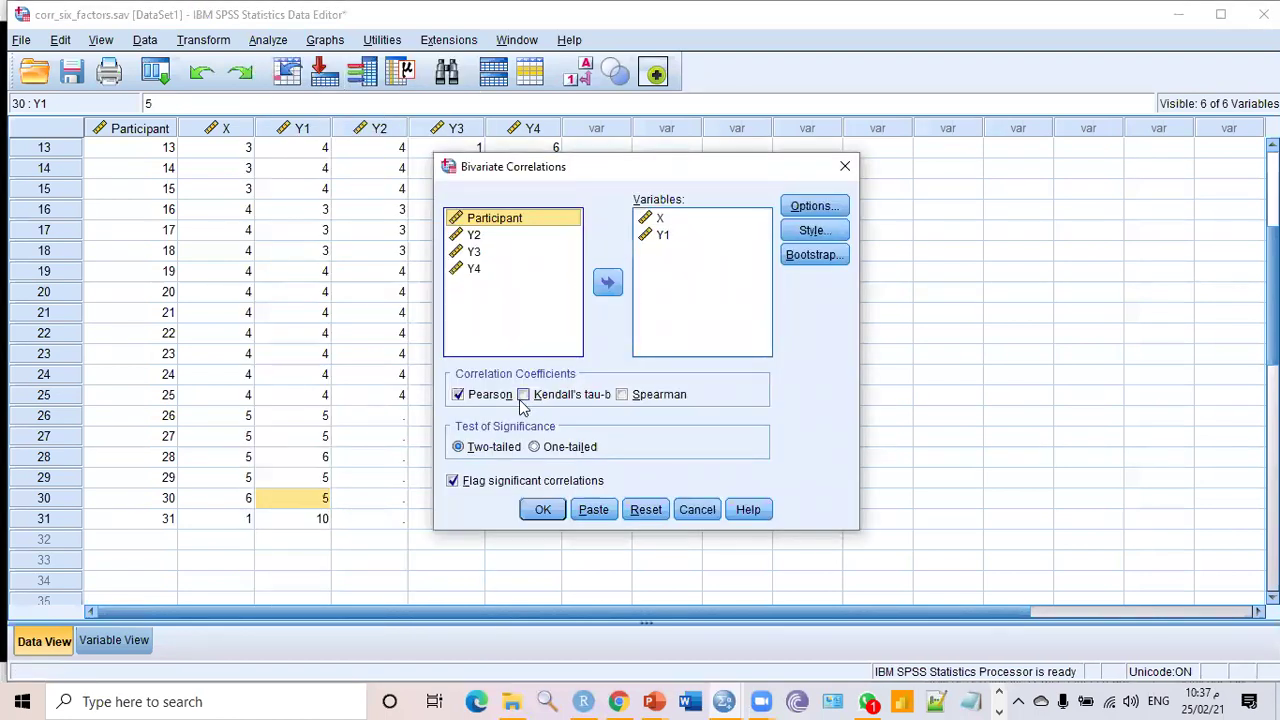
left_click(622, 395)
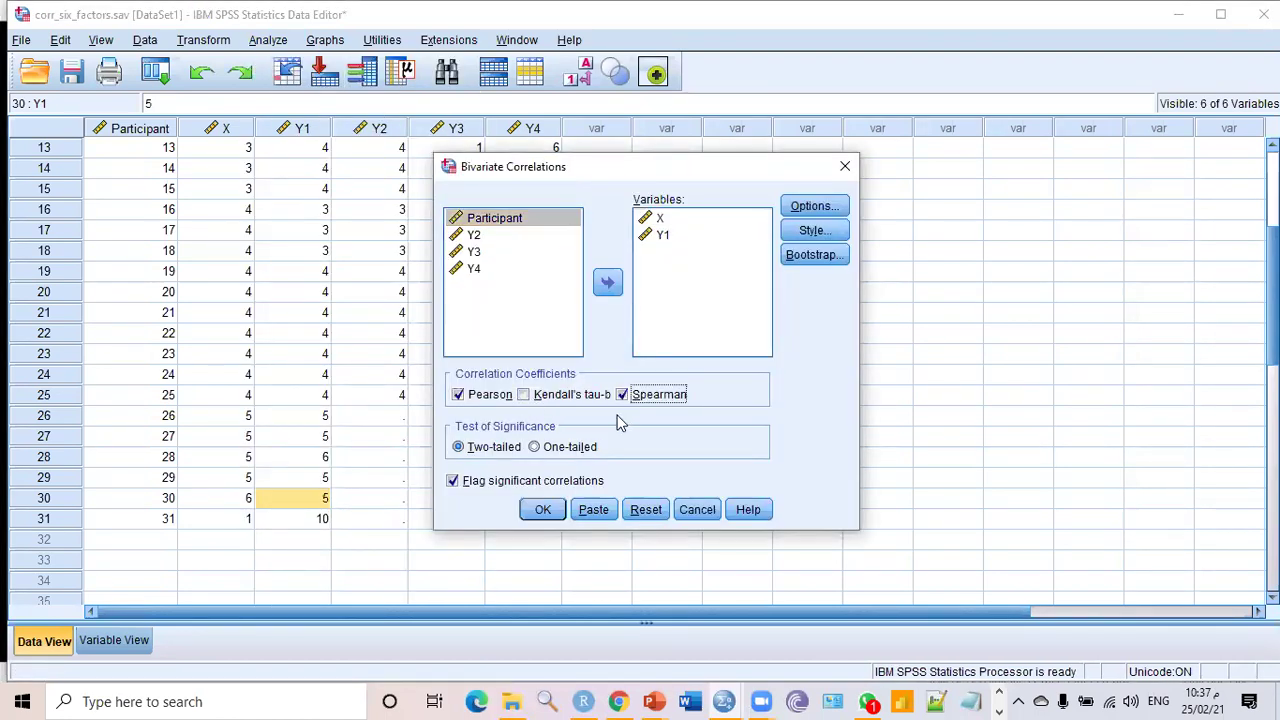
left_click(541, 512)
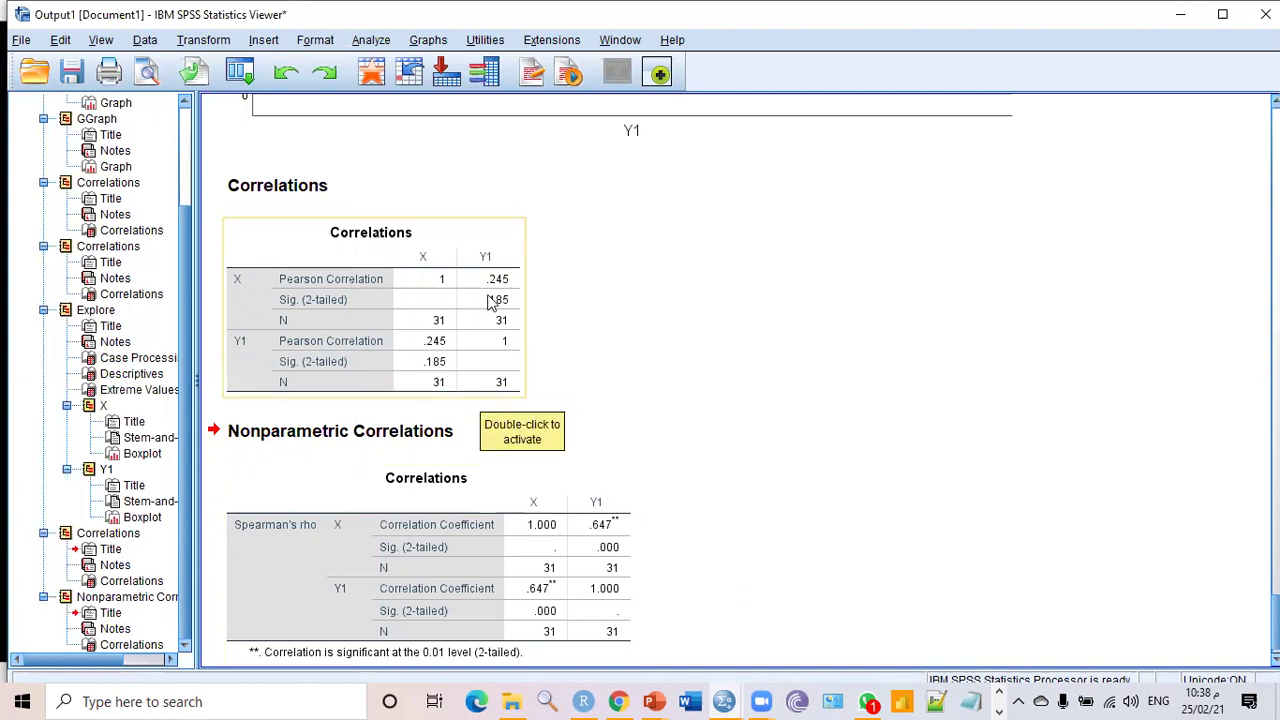
left_click(592, 542)
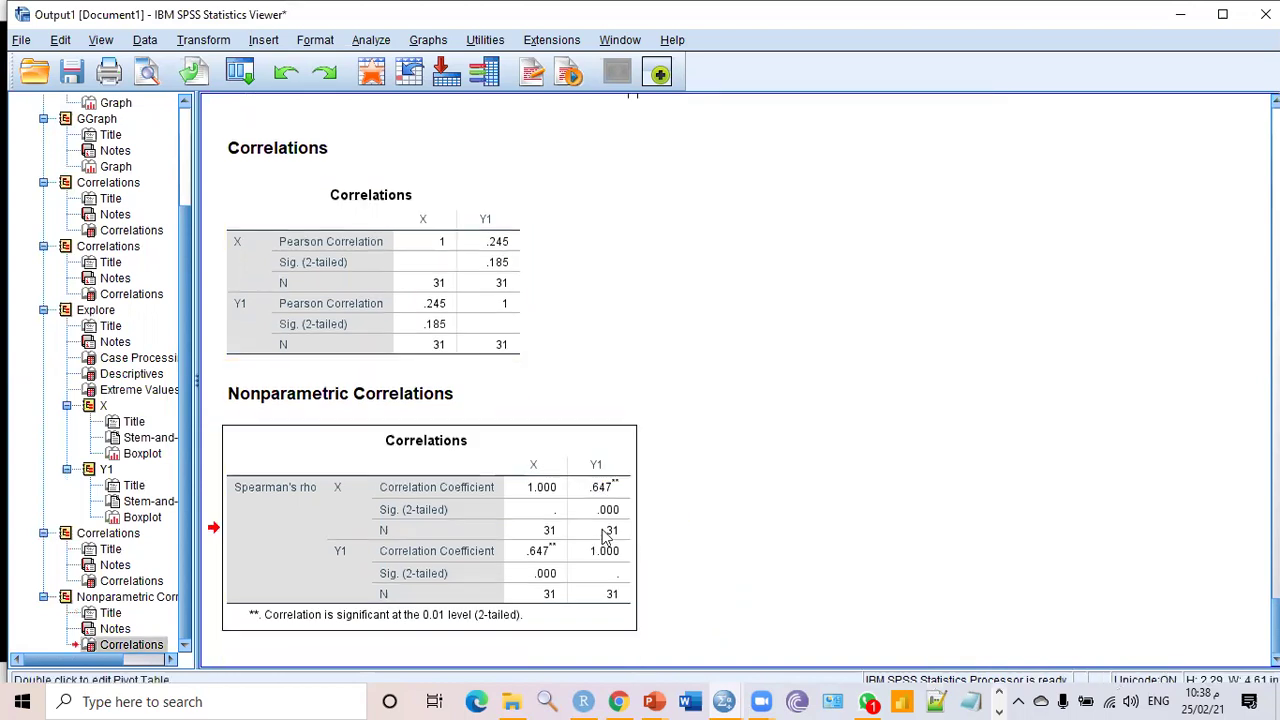
Step: Set the Y1 value of case 31 to 100 in the dataset
left_click(370, 74)
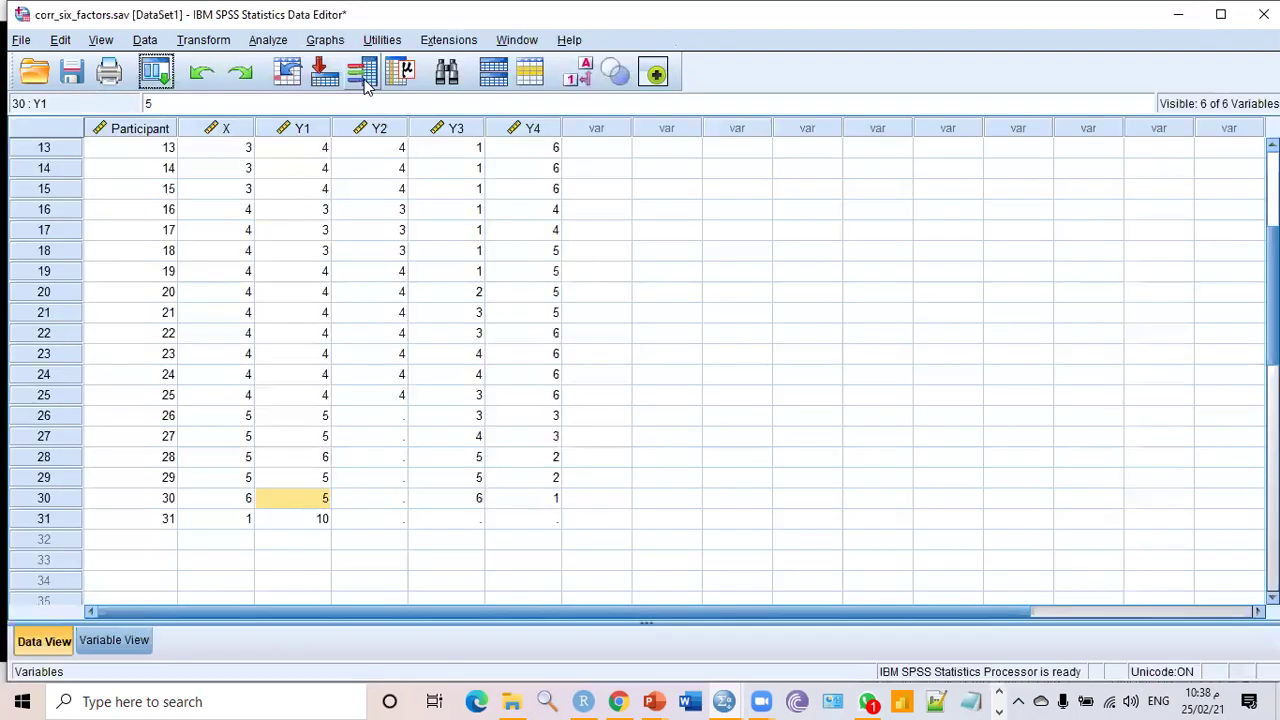
left_click(306, 522)
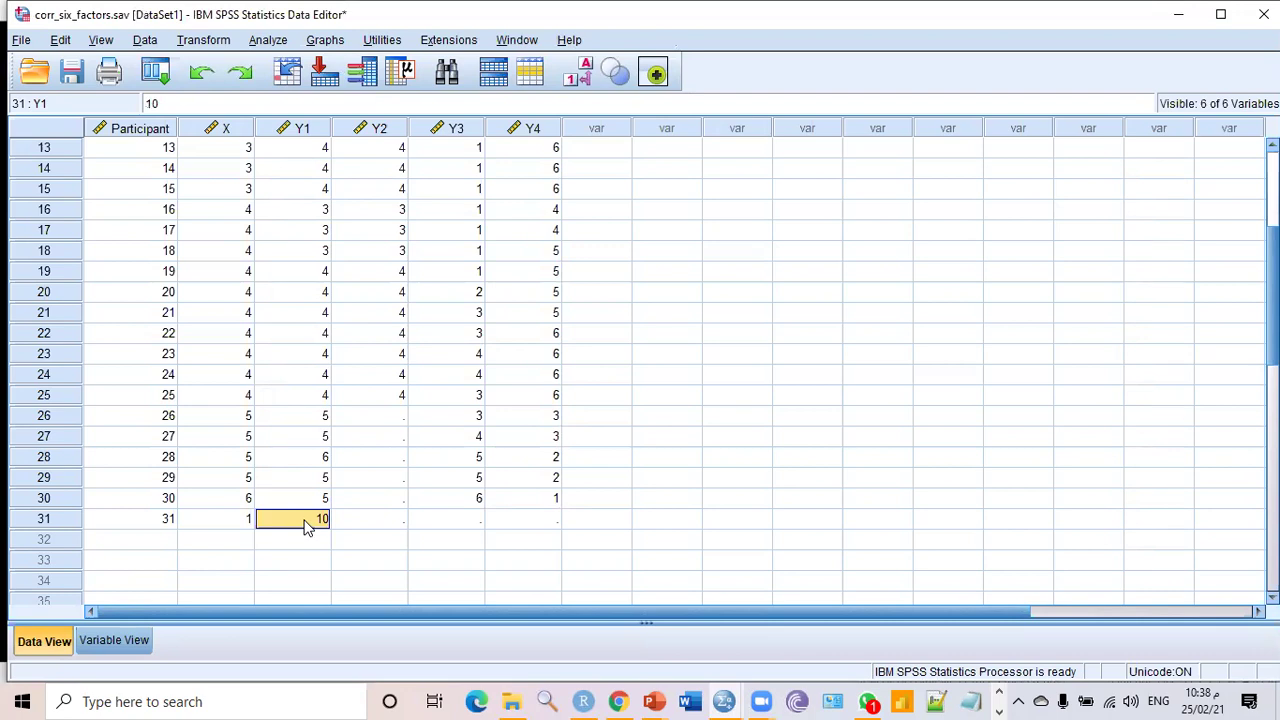
type("100")
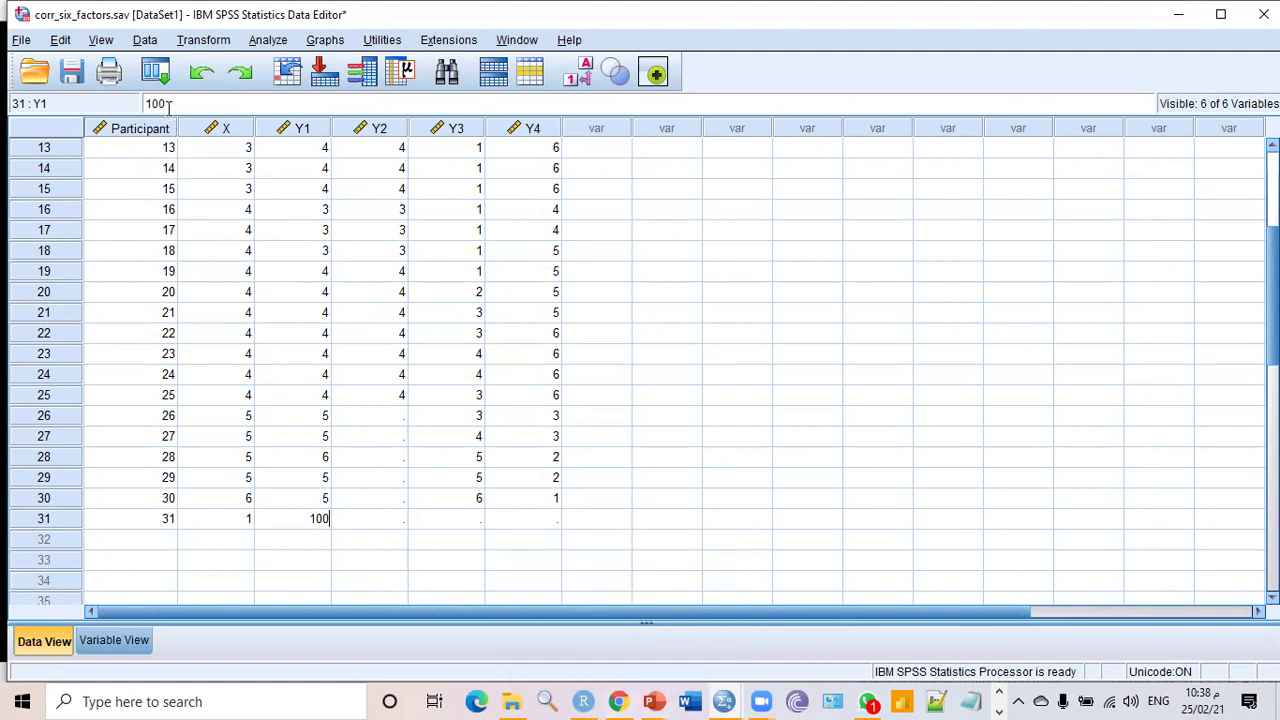
Step: Rerun the bivariate correlation of X and Y1 with both Pearson and Spearman coefficients on the edited data
left_click(155, 72)
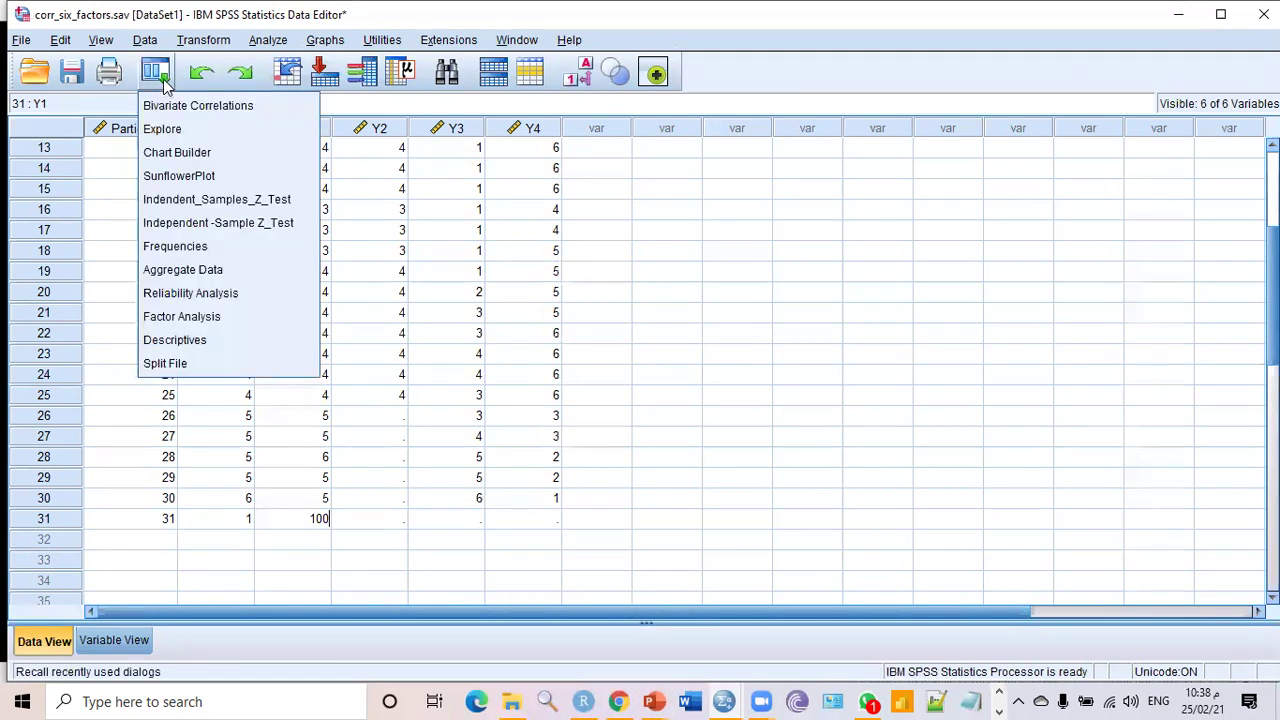
left_click(208, 107)
left_click(540, 509)
left_click(537, 514)
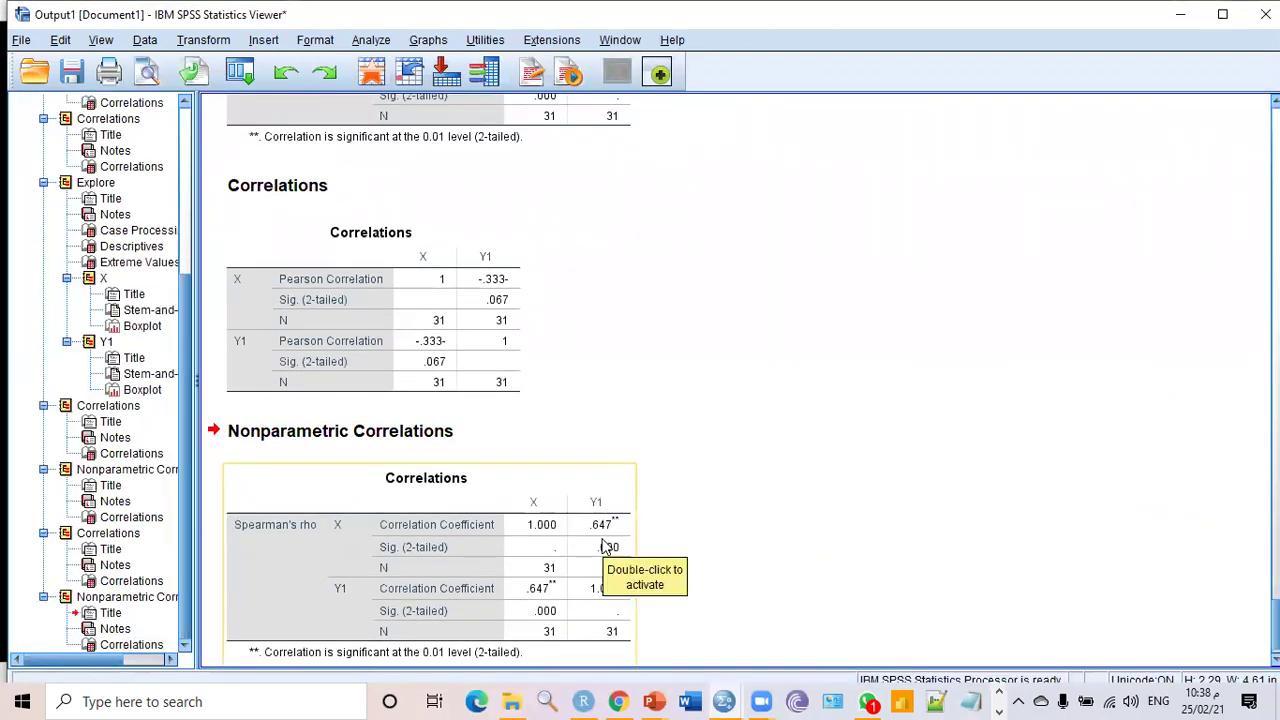
Step: Box the new Pearson and Spearman coefficients for X and Y1 and compare them with the previous run's correlation tables
left_click(410, 392)
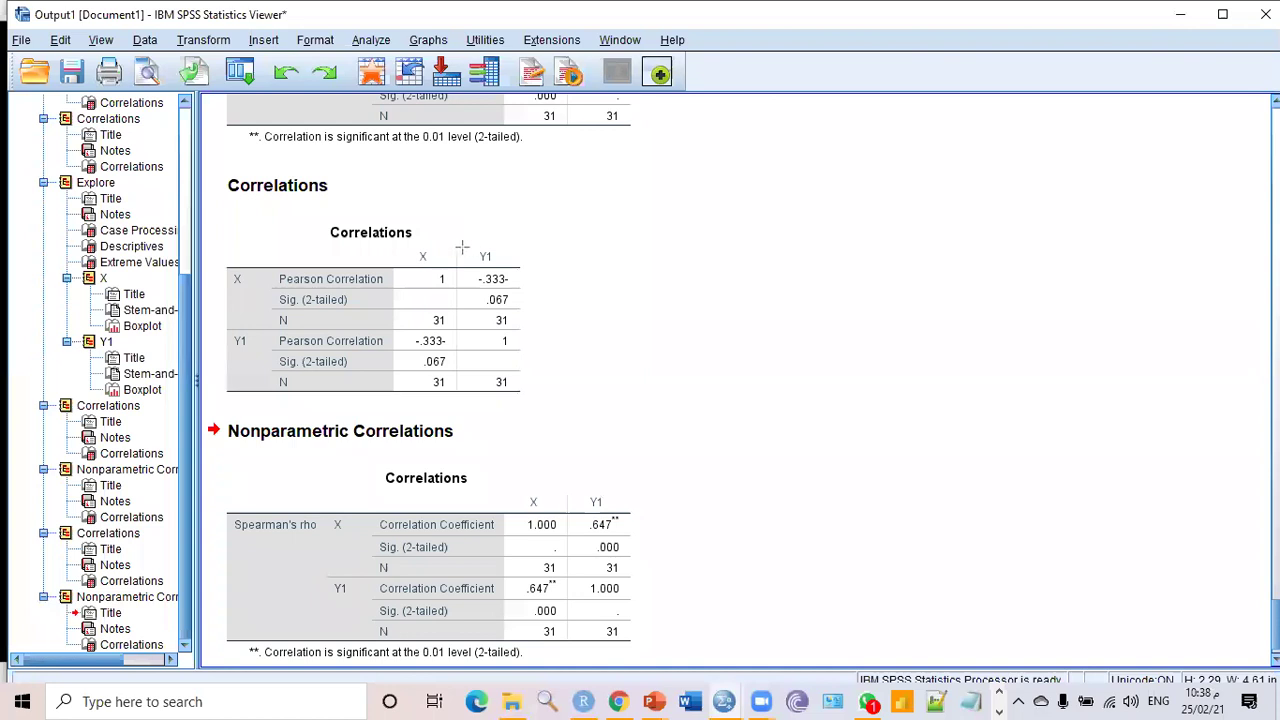
left_click_drag(456, 244, 520, 298)
mouse_move(567, 499)
left_mouse_down()
mouse_move(618, 510)
mouse_move(638, 538)
left_mouse_up()
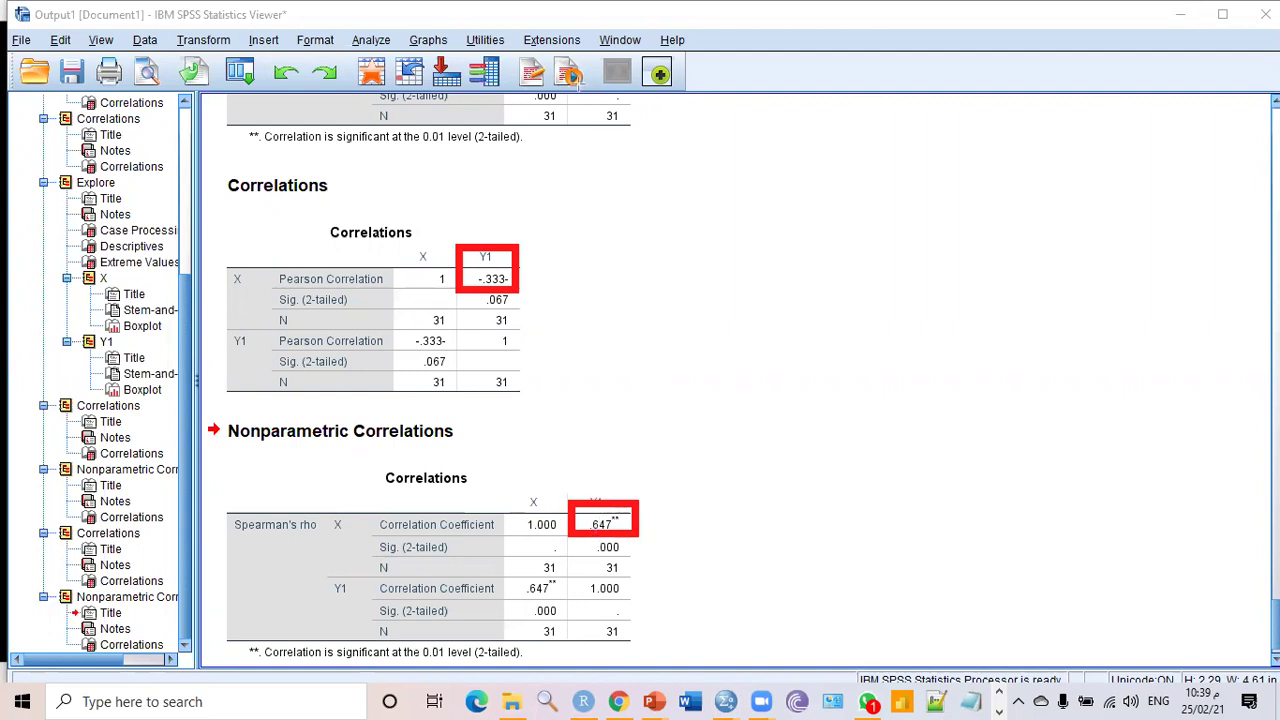
left_click(612, 549)
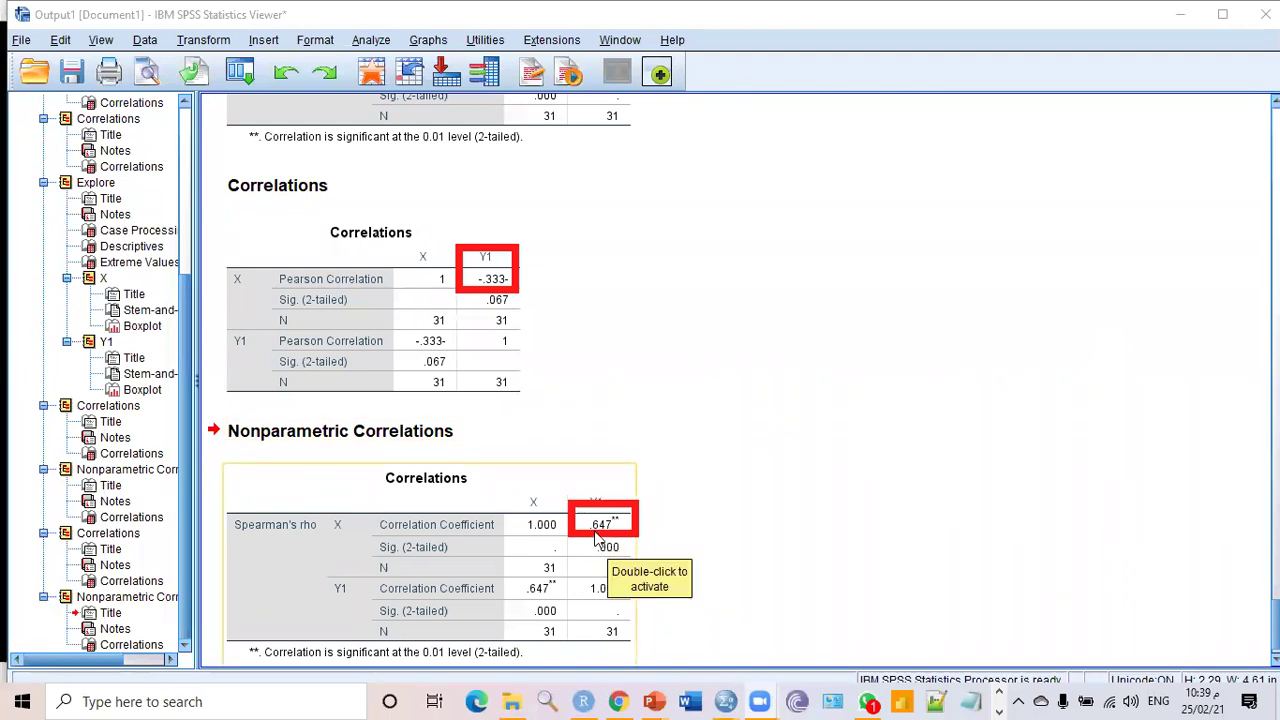
left_click(1130, 195)
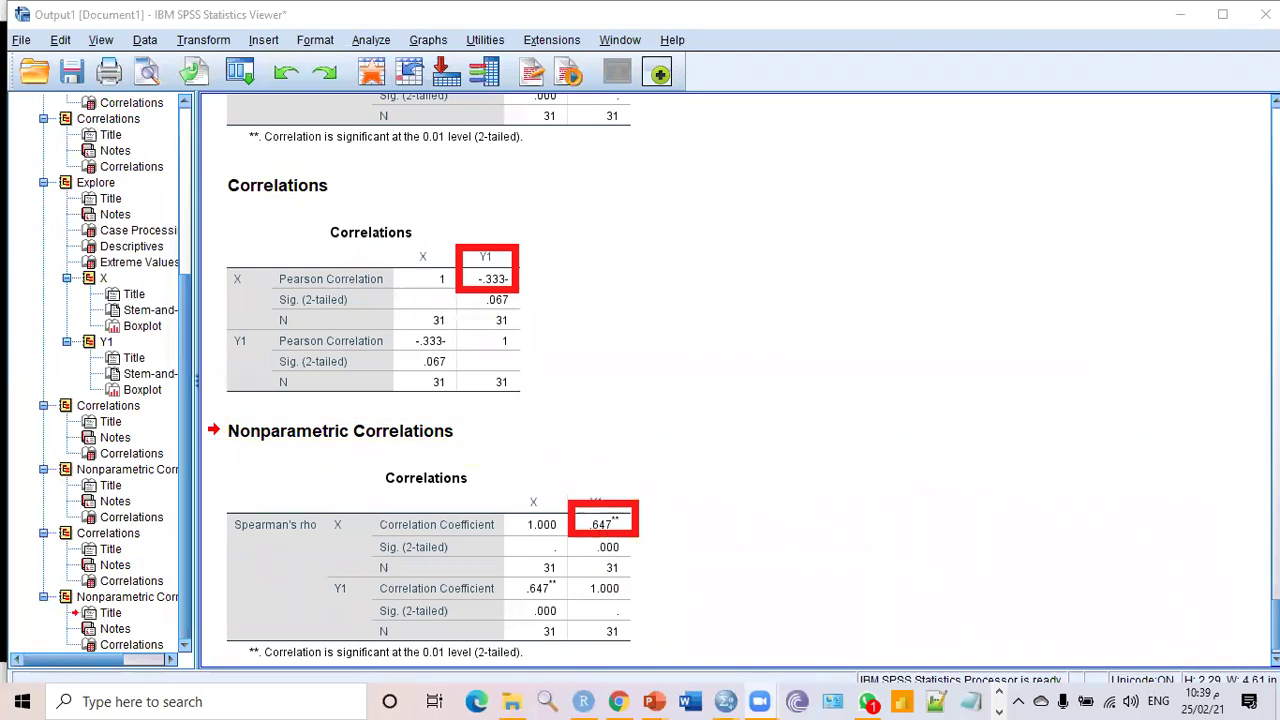
scroll(430, 380, "up", 5)
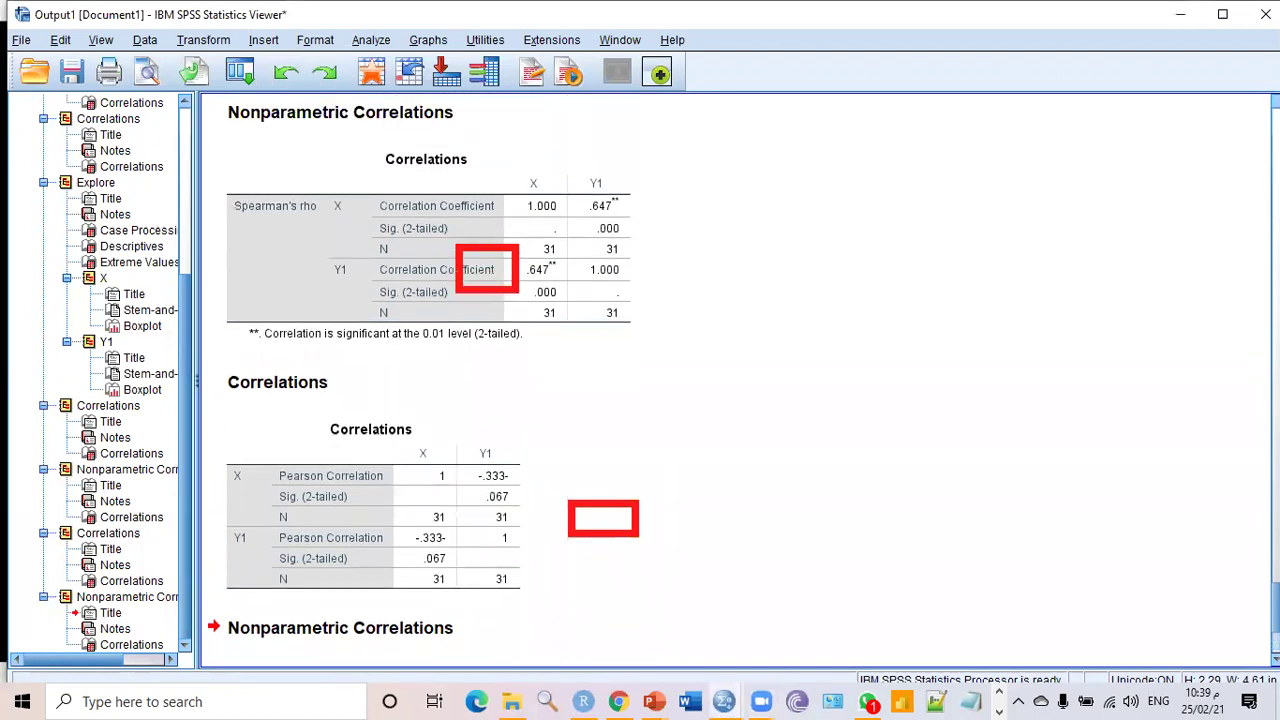
scroll(430, 380, "up", 7)
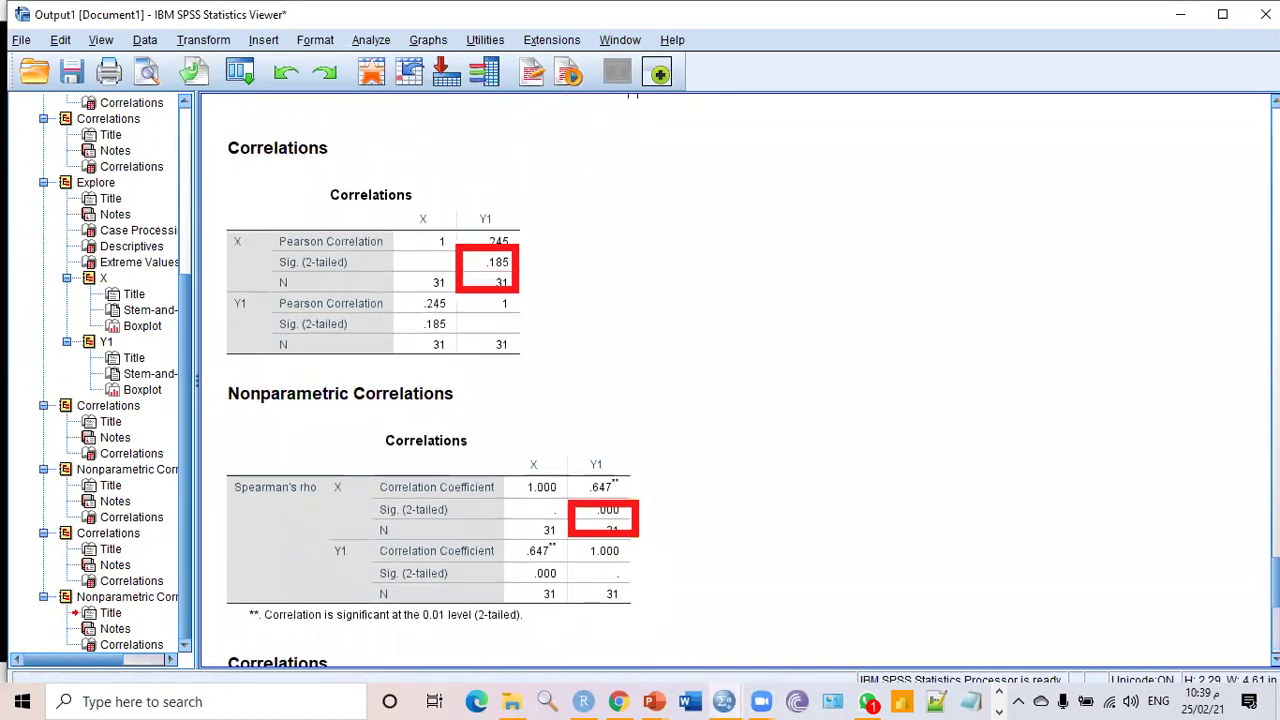
scroll(430, 380, "up", 1)
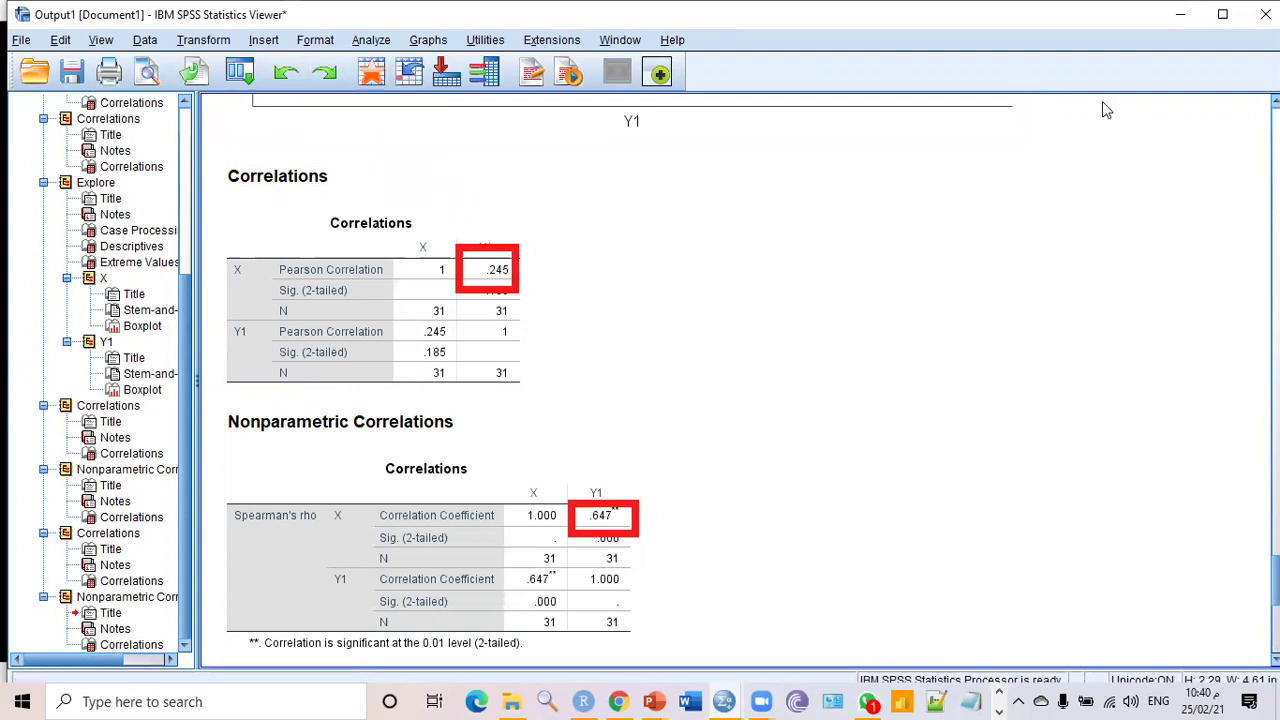
Step: Create a simple scatter plot of Y1 by X, and box the outlying point at Y1 = 100 and the row of remaining points
left_click(253, 80)
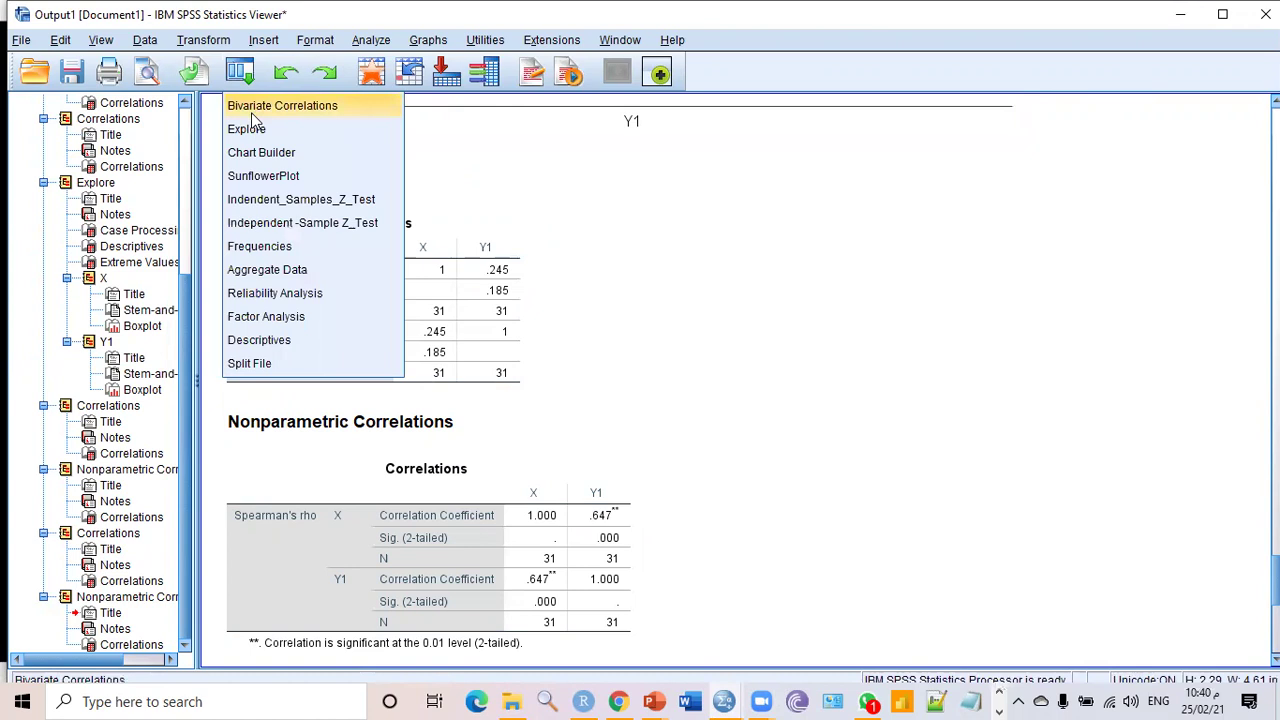
left_click(258, 158)
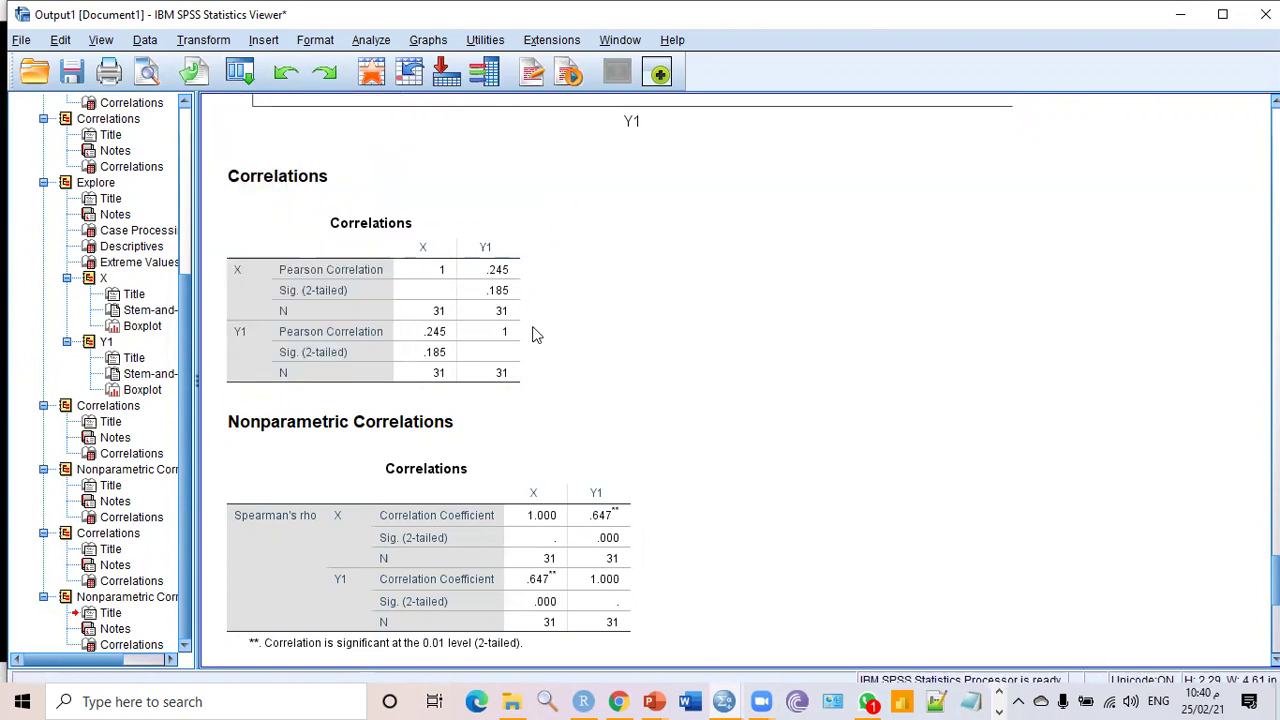
left_click(372, 630)
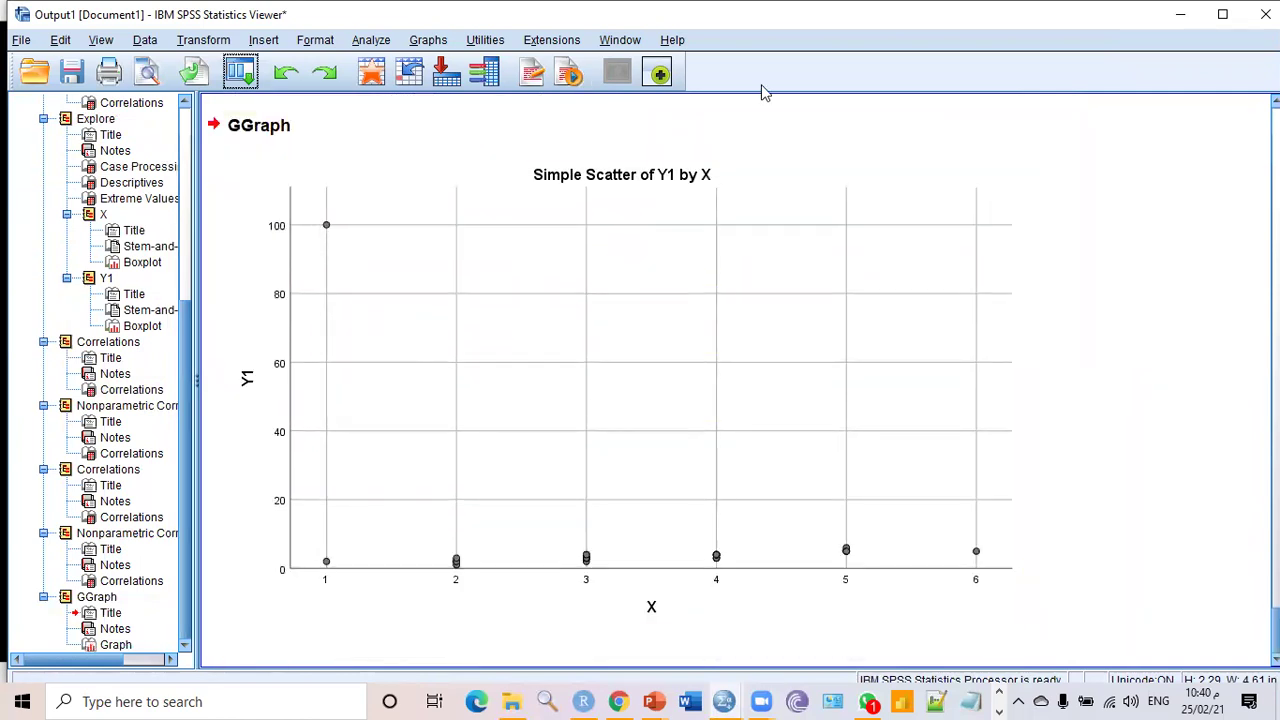
mouse_move(310, 204)
left_mouse_down()
mouse_move(352, 214)
mouse_move(352, 250)
left_mouse_up()
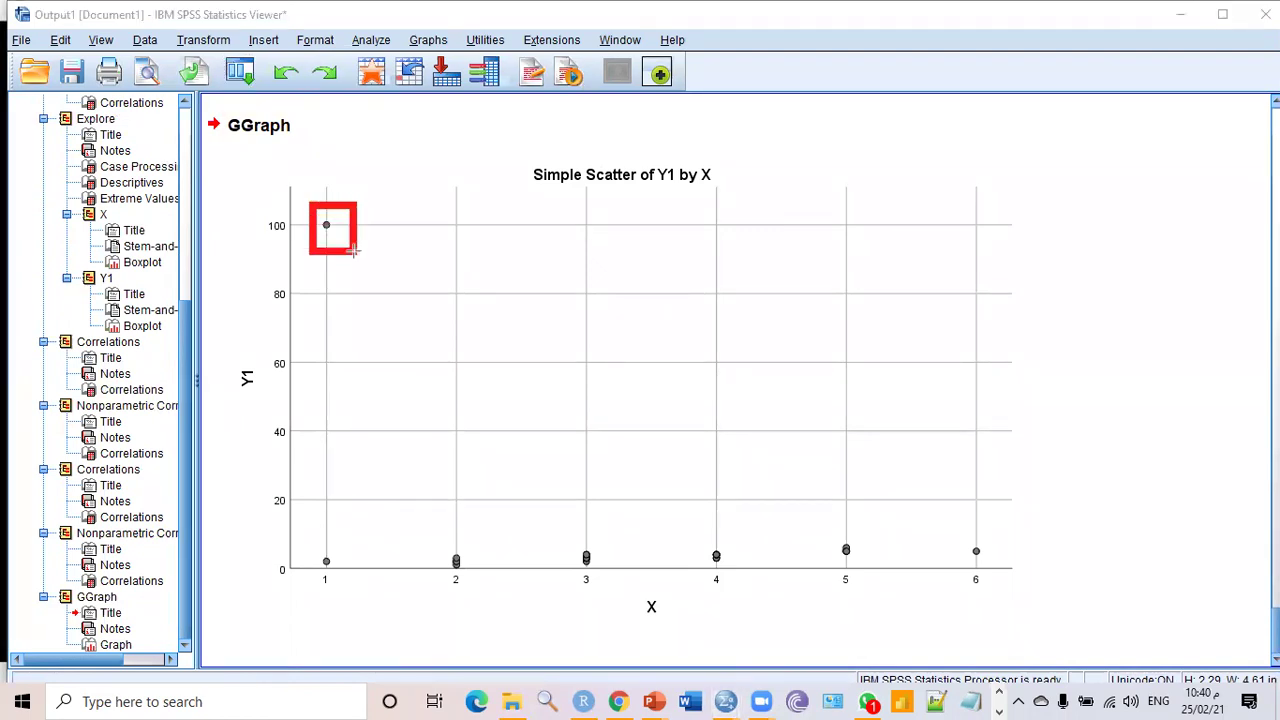
mouse_move(321, 577)
left_mouse_down()
mouse_move(1012, 525)
mouse_move(1008, 537)
left_mouse_up()
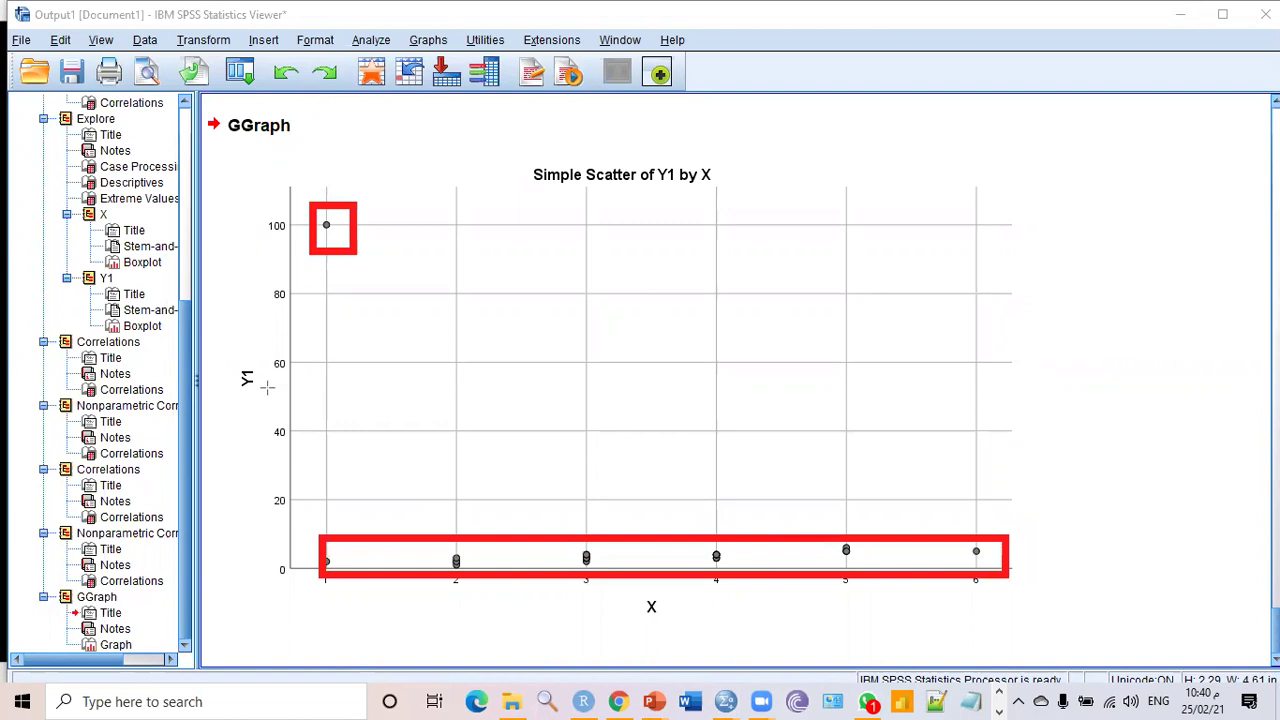